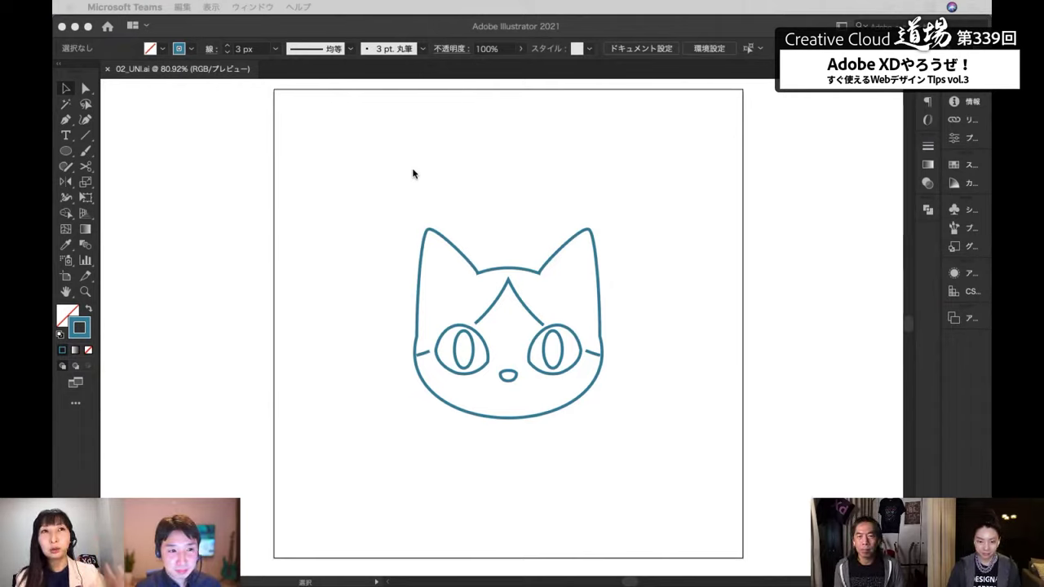
Copy the whole cat face illustration and switch from Illustrator to Adobe XD
left_click(388, 191)
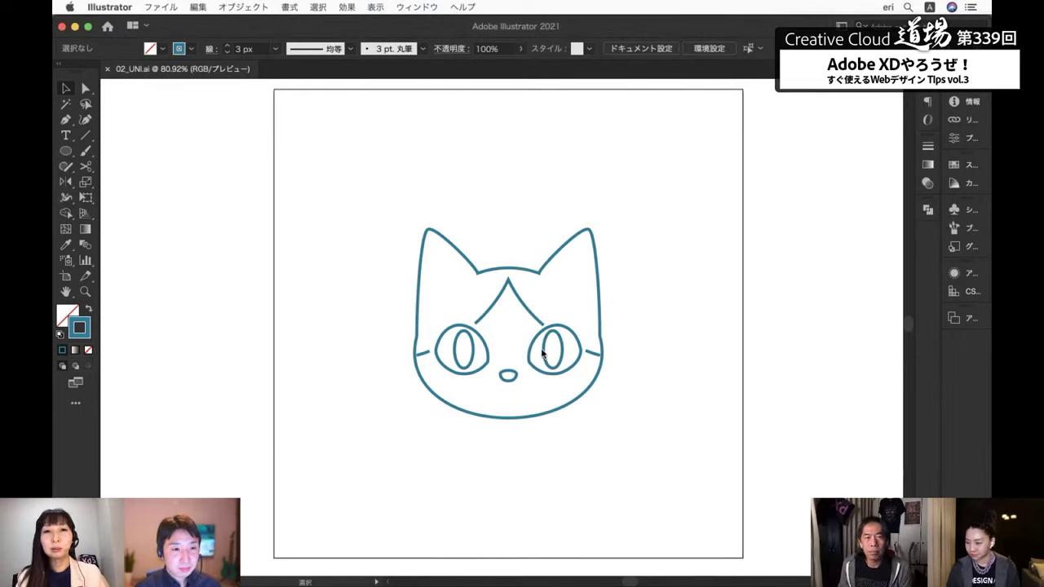
left_click_drag(373, 191, 615, 445)
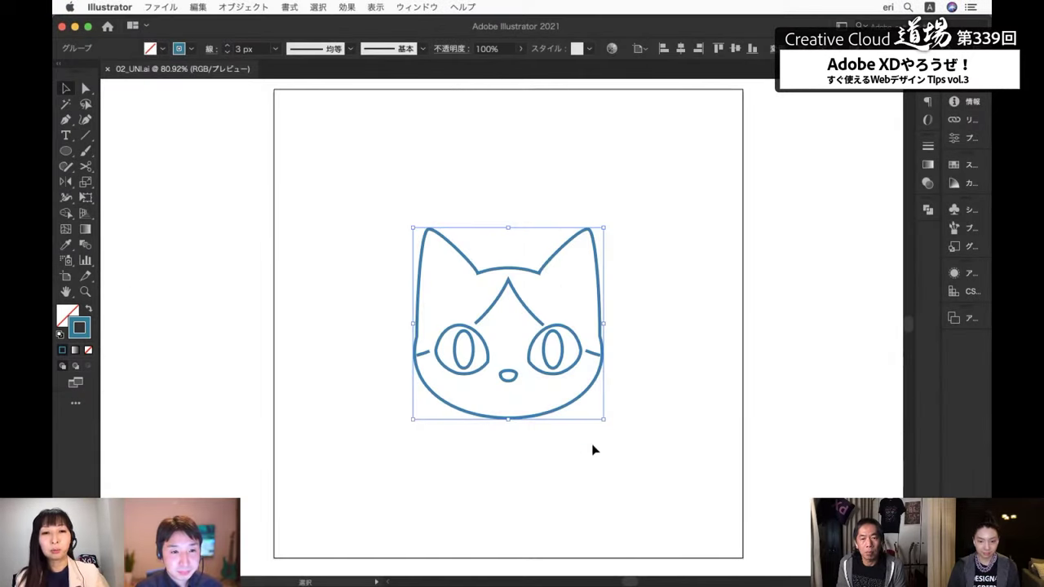
key("super+Tab")
key("super+Tab")
key("super+Tab")
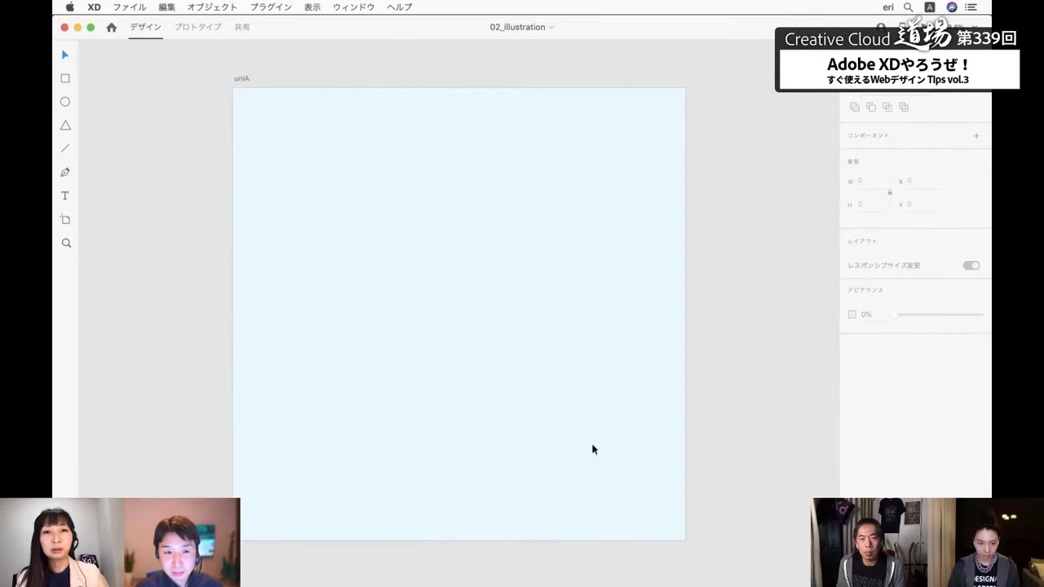
Paste the copied cat face onto the uniA artboard
left_click(247, 77)
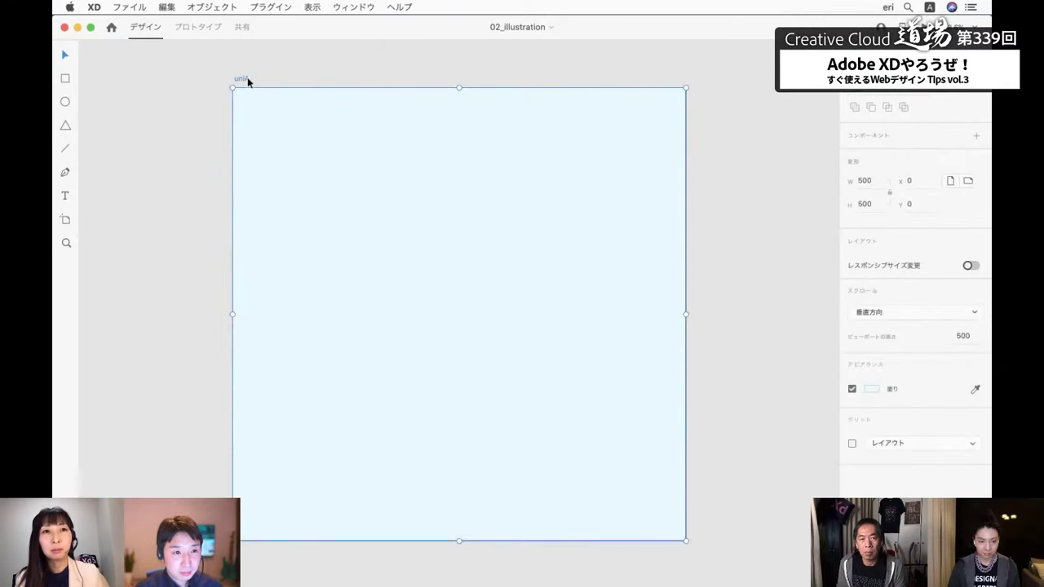
key("super+v")
left_click(182, 203)
scroll(182, 204, "down", 3)
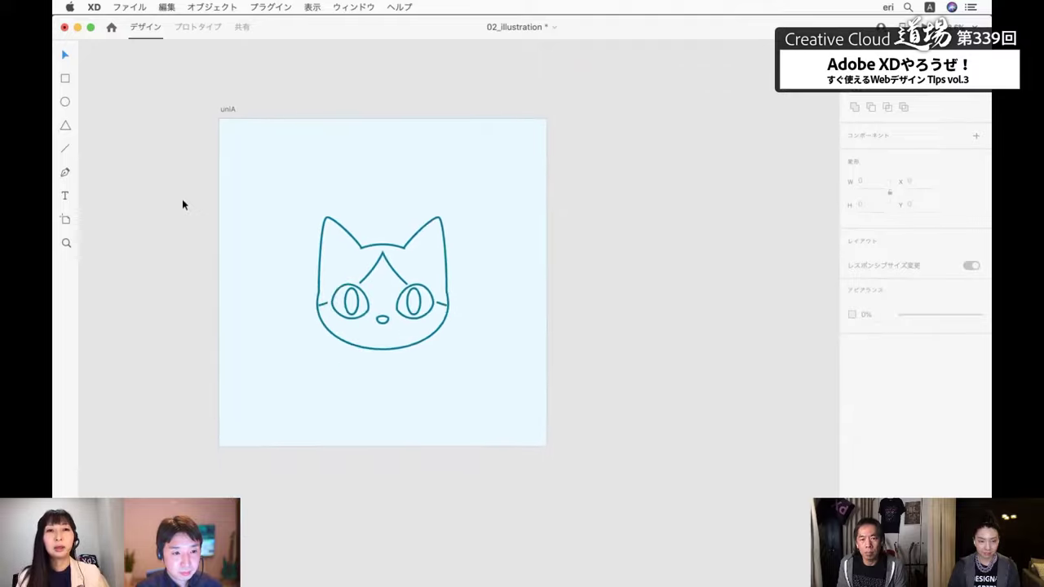
scroll(181, 204, "left", 3)
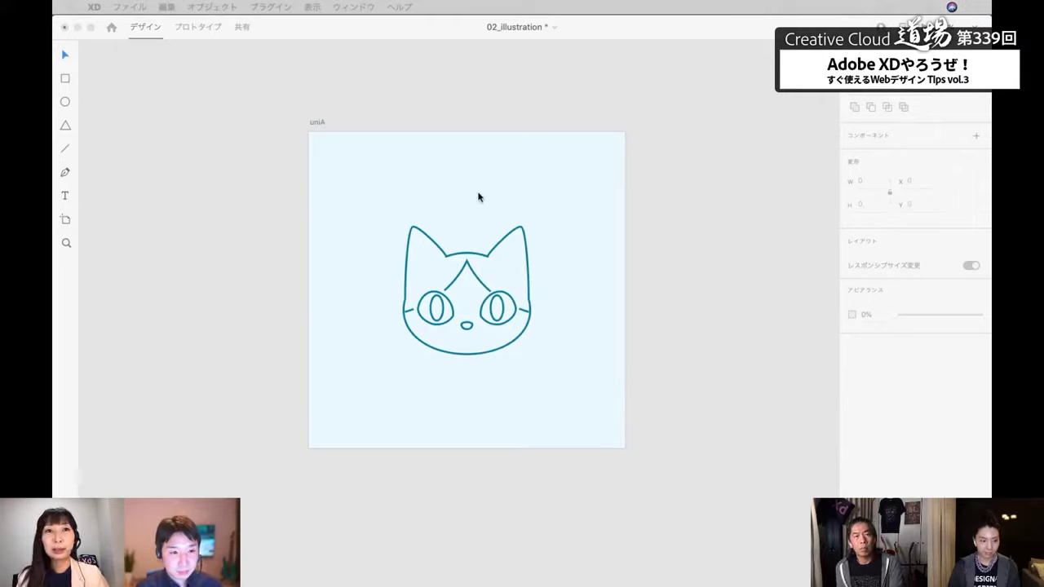
Duplicate the uniA artboard together with its cat face
left_click(319, 123)
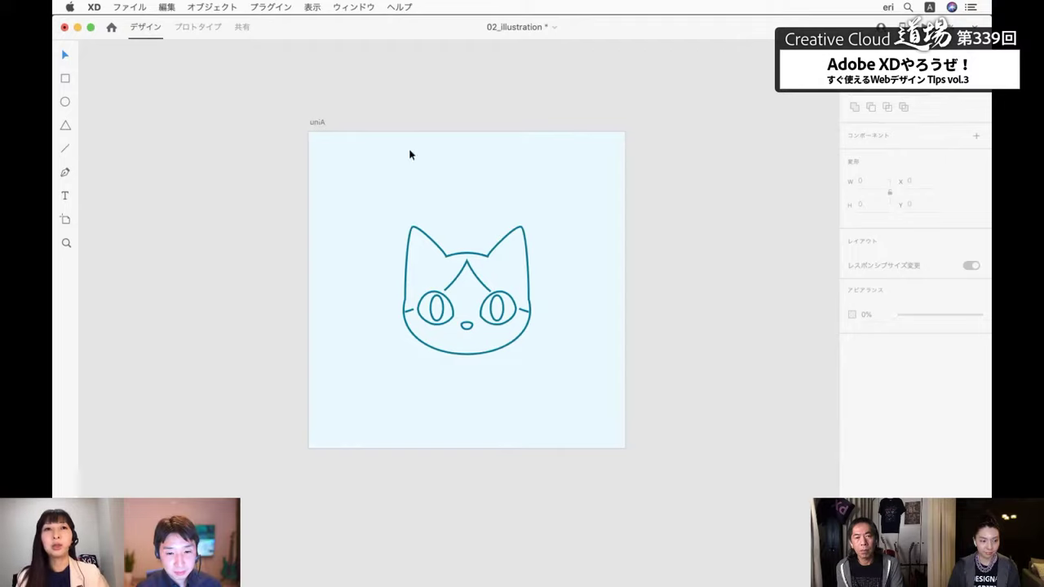
left_click(319, 123)
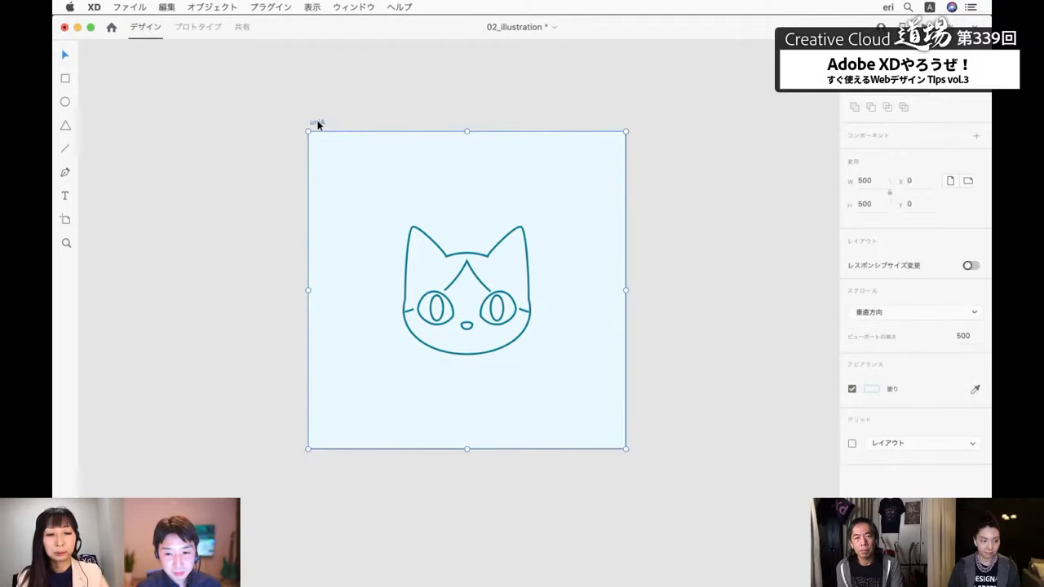
key("super+d")
scroll(319, 126, "right", 5)
scroll(337, 106, "down", 2)
scroll(338, 106, "left", 3)
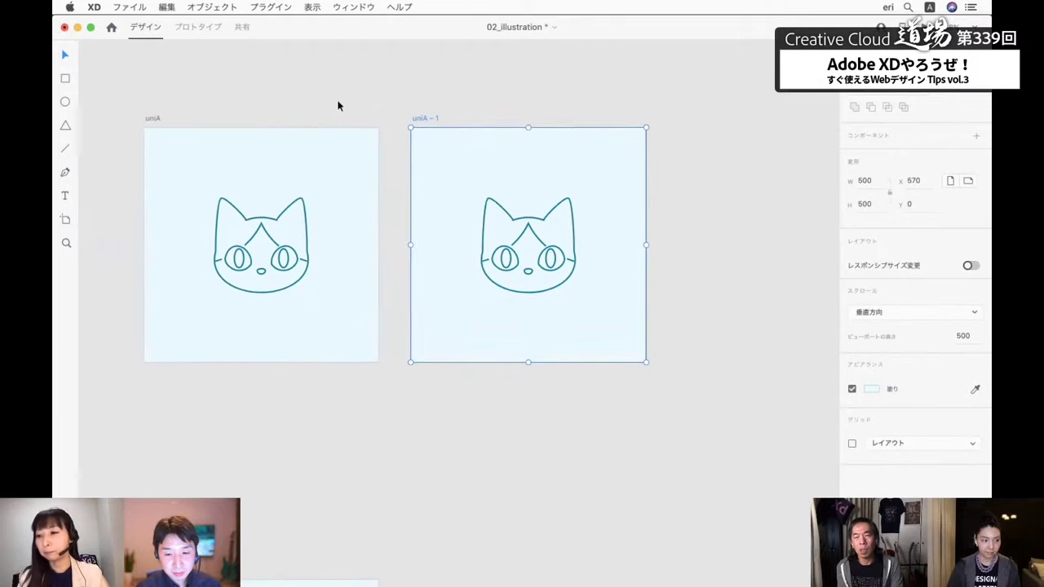
scroll(338, 106, "left", 3)
scroll(337, 106, "up", 1)
left_click(338, 106)
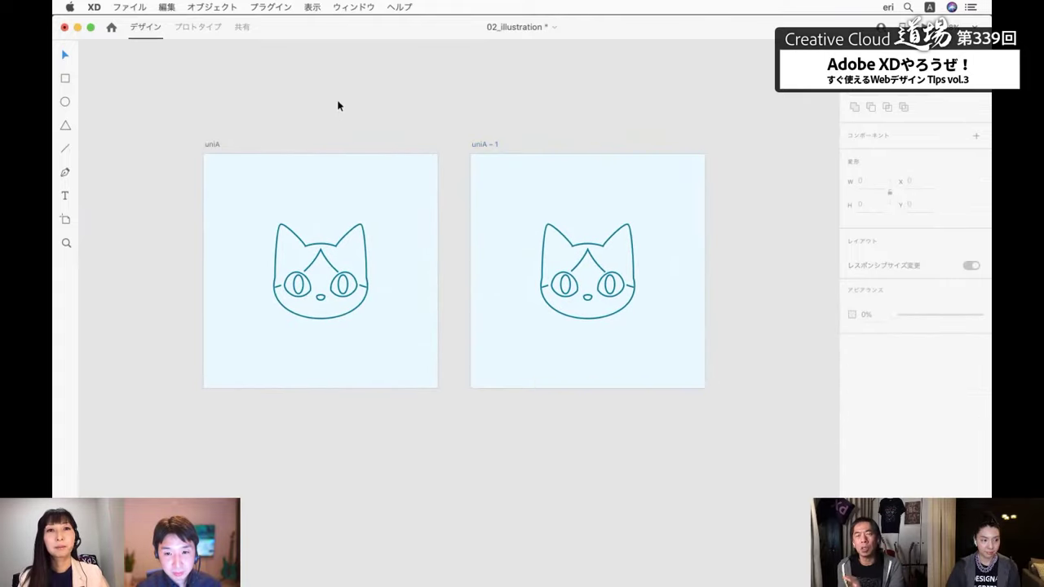
Set the cat's stroke to dash 0 and gap 600 on uniA, and to dash 600 and gap 0 on uniA – 1
left_click_drag(264, 200, 368, 352)
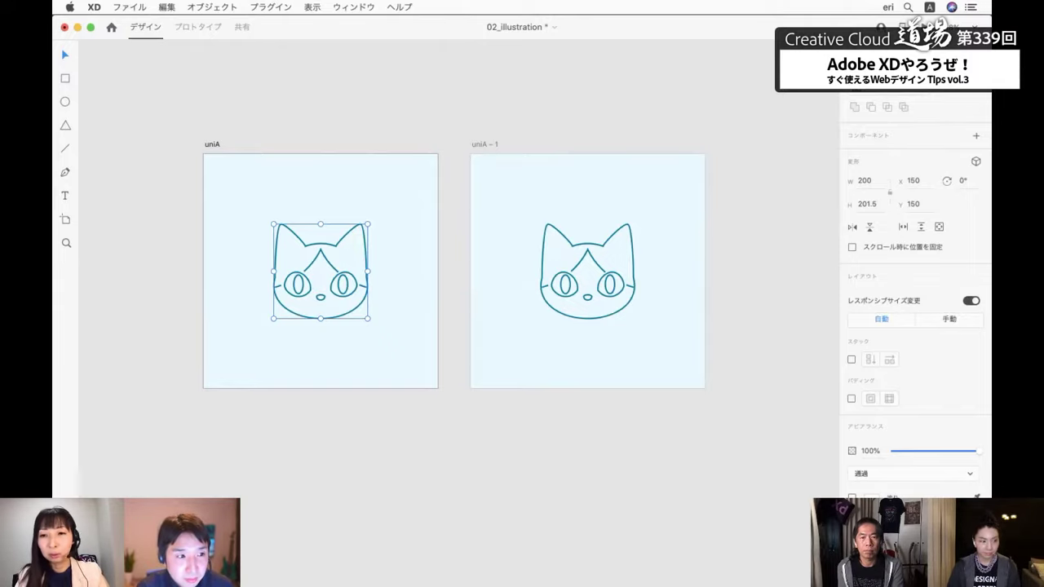
key("Delete")
left_click(587, 247)
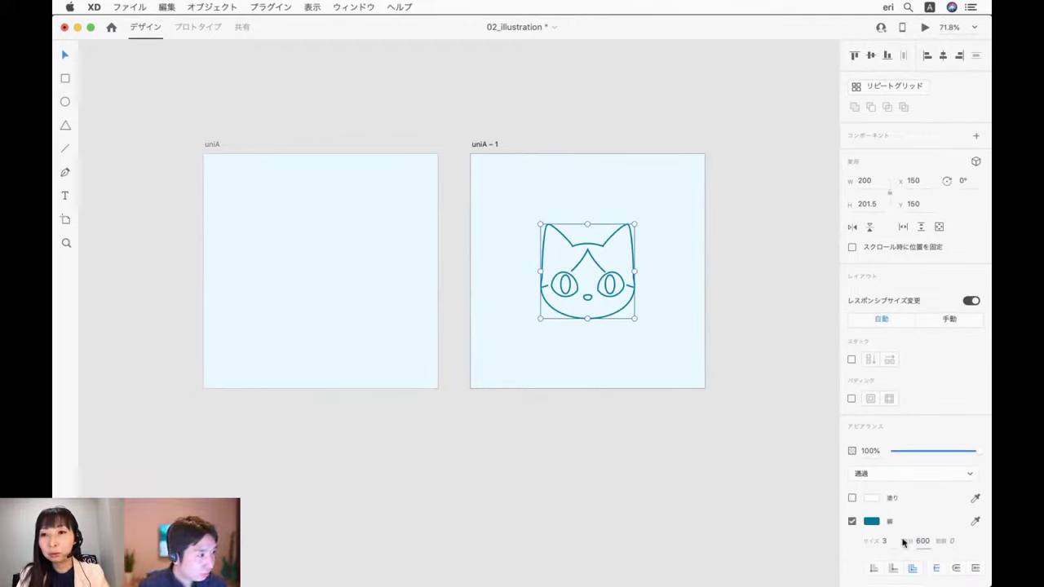
key("Tab")
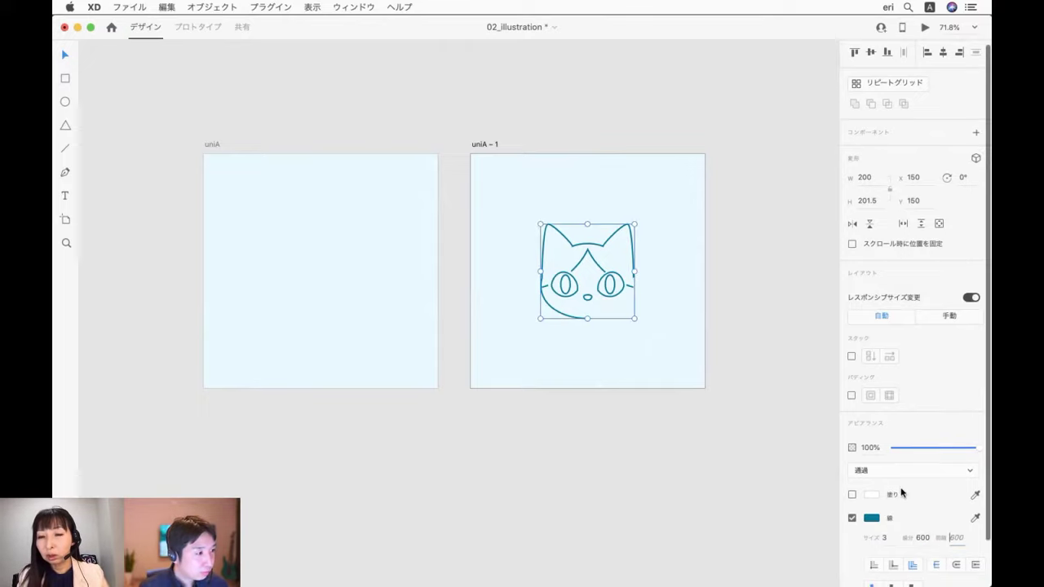
scroll(901, 492, "down", 2)
scroll(922, 496, "up", 1)
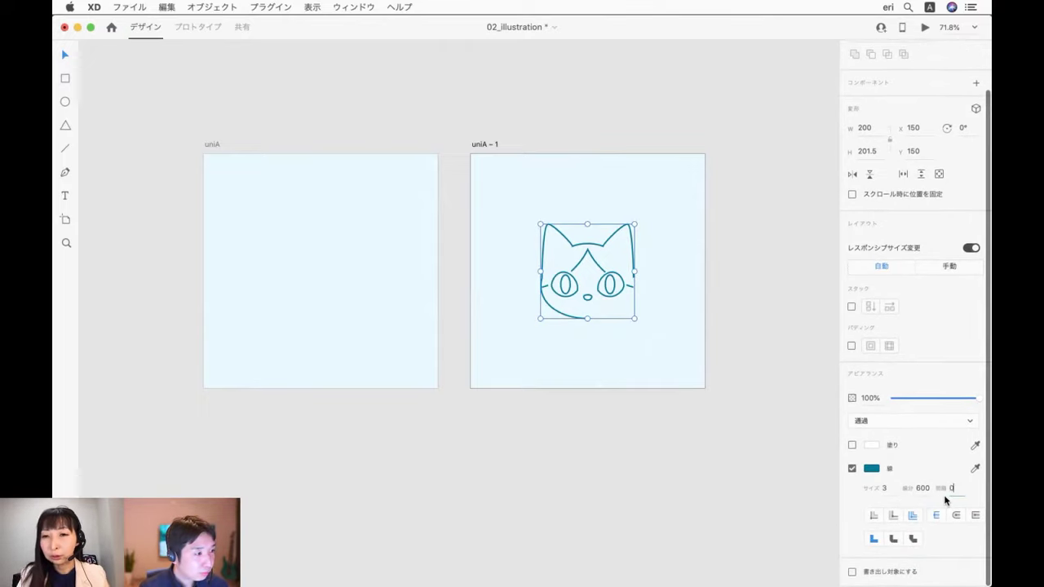
type("0")
key("Return")
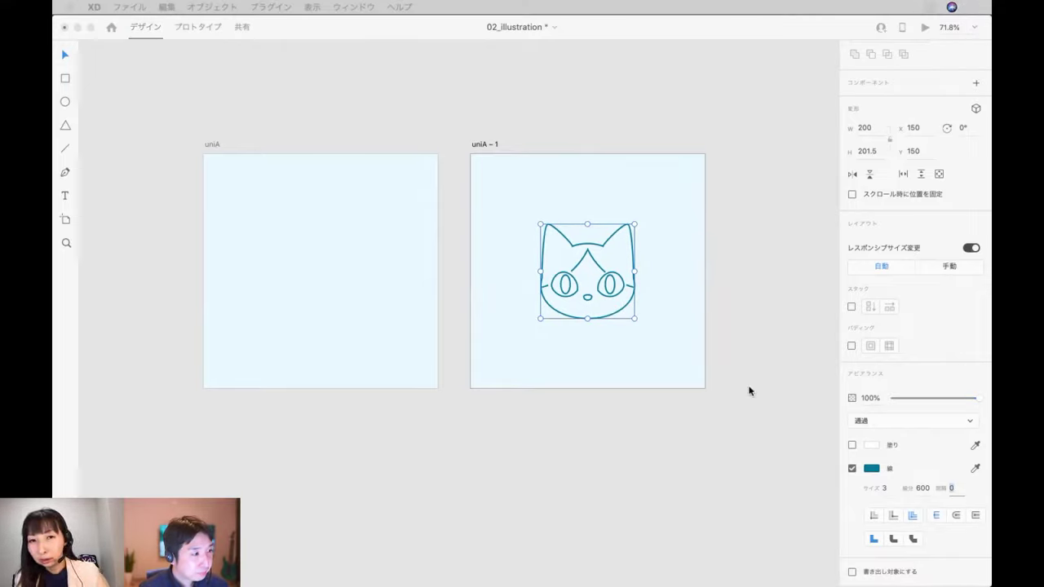
Check the stroke dash and gap settings of the cat faces on both artboards
left_click(282, 223)
key("super+v")
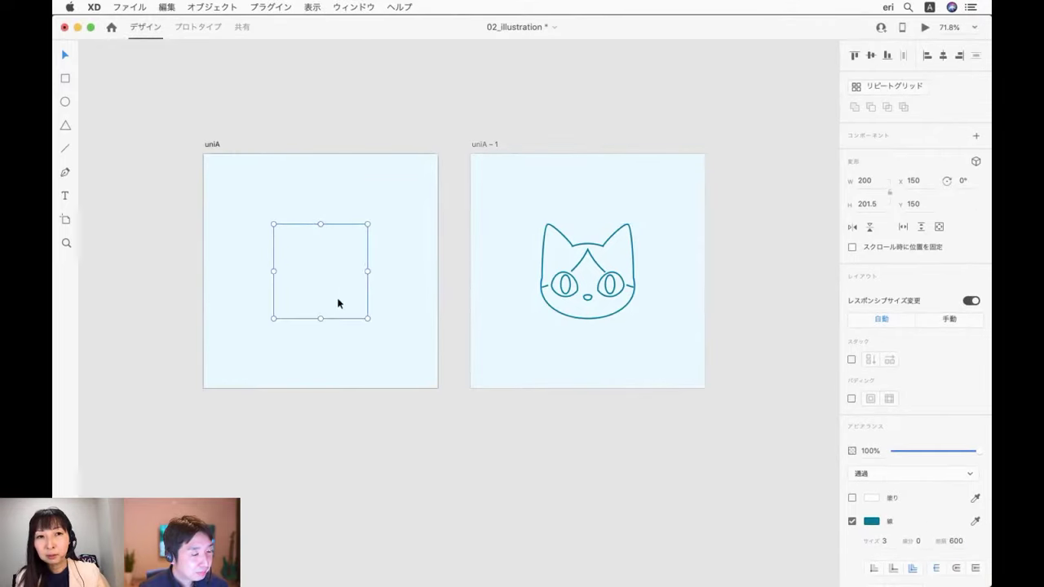
scroll(943, 559, "down", 2)
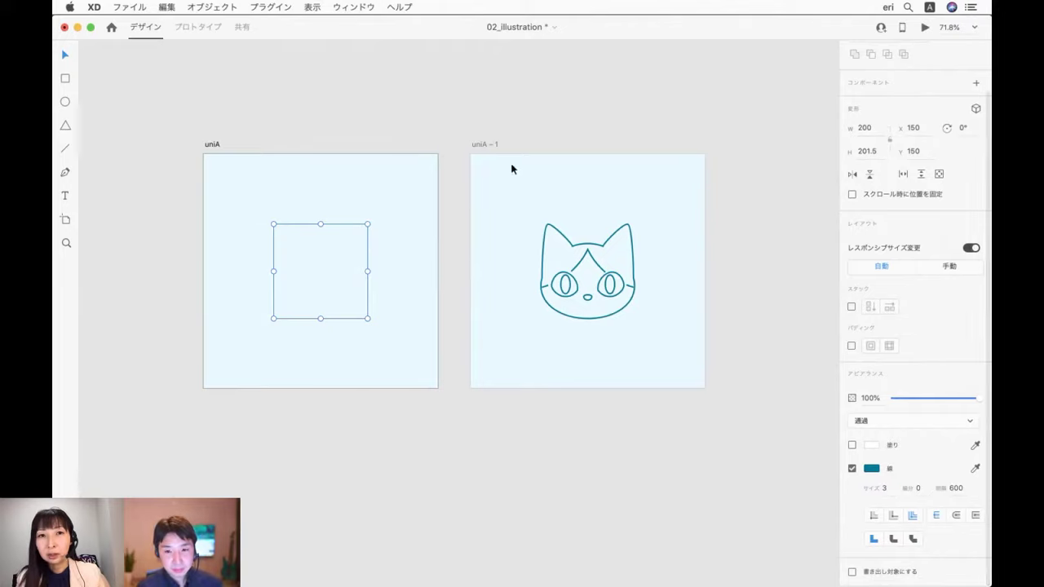
left_click(492, 147)
left_click(605, 291)
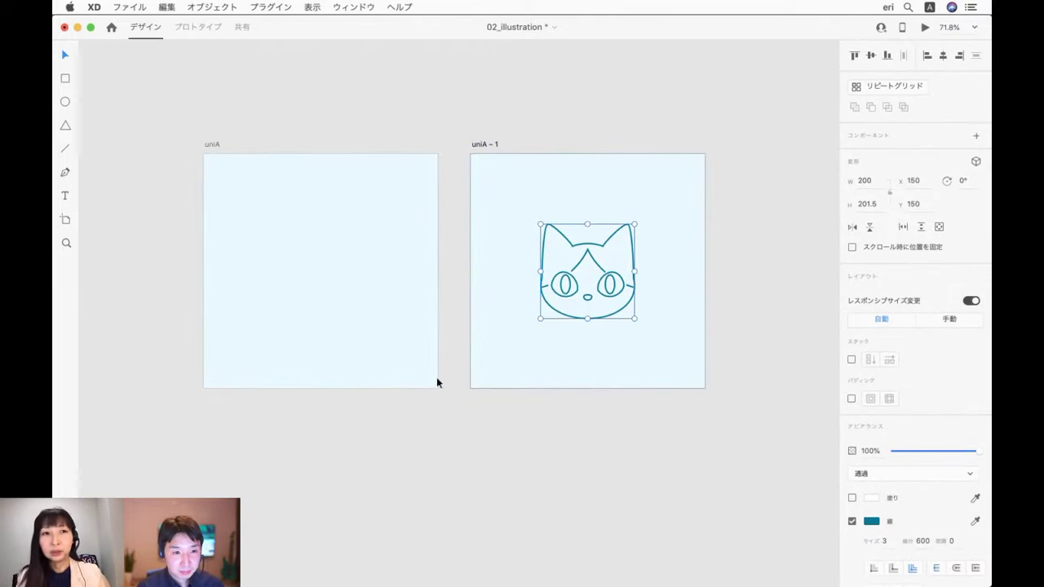
Link the uniA artboard to uniA – 1 in the prototype with a tap-triggered auto-animate (自動アニメーション) action
left_click(217, 146)
left_click(199, 27)
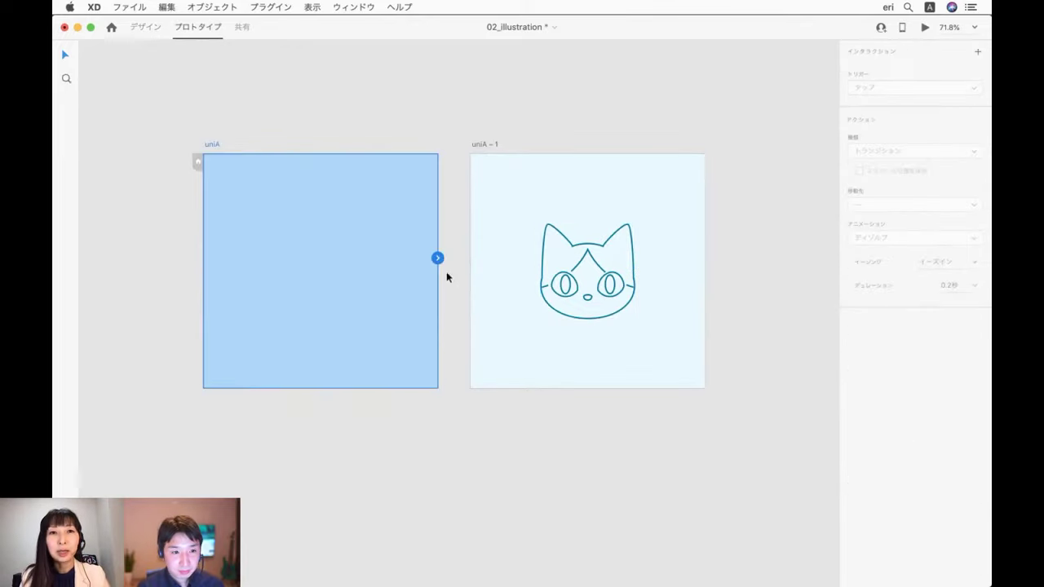
left_click_drag(438, 258, 587, 237)
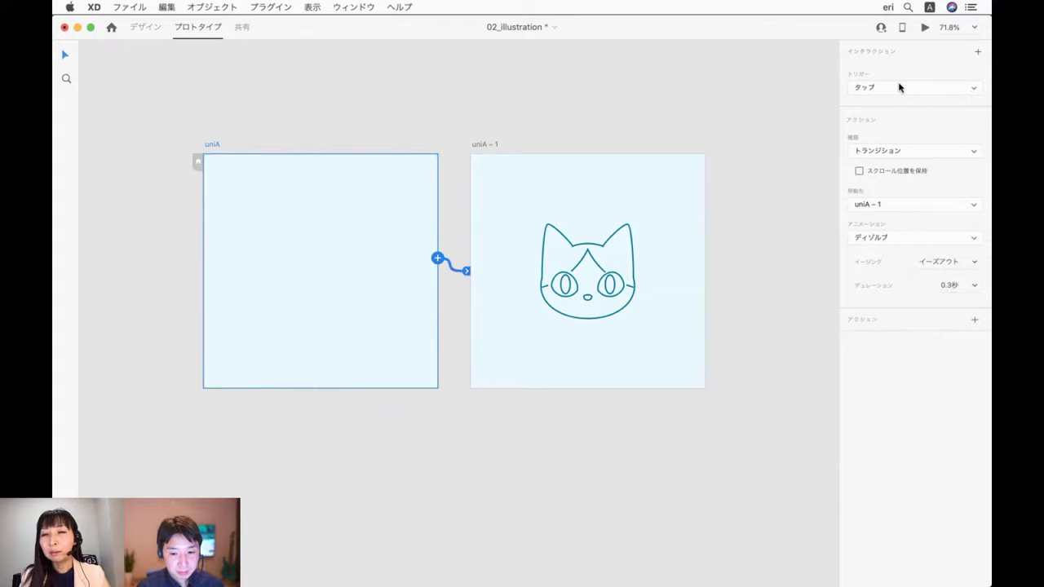
left_click(902, 152)
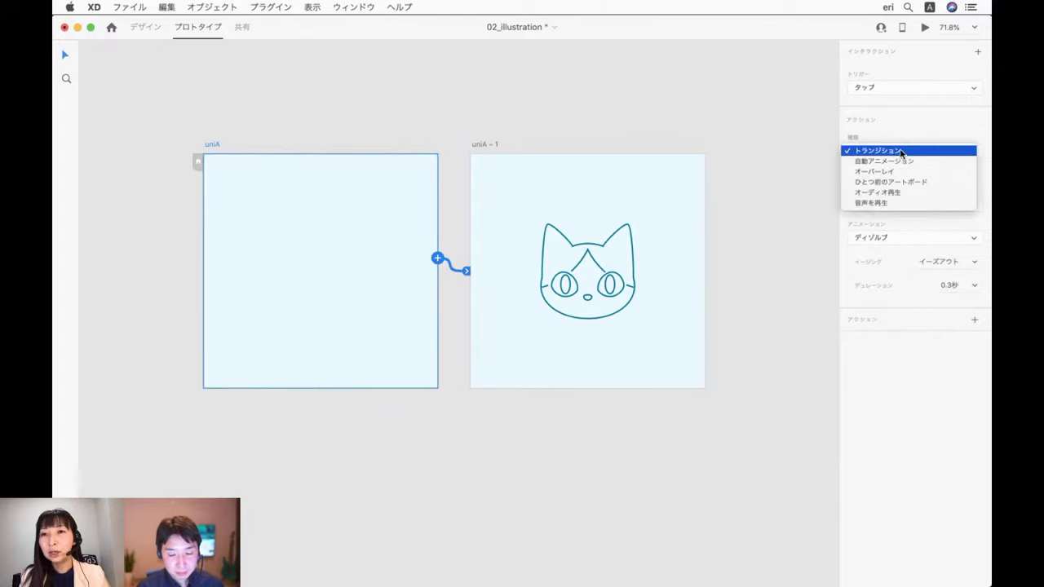
left_click(903, 160)
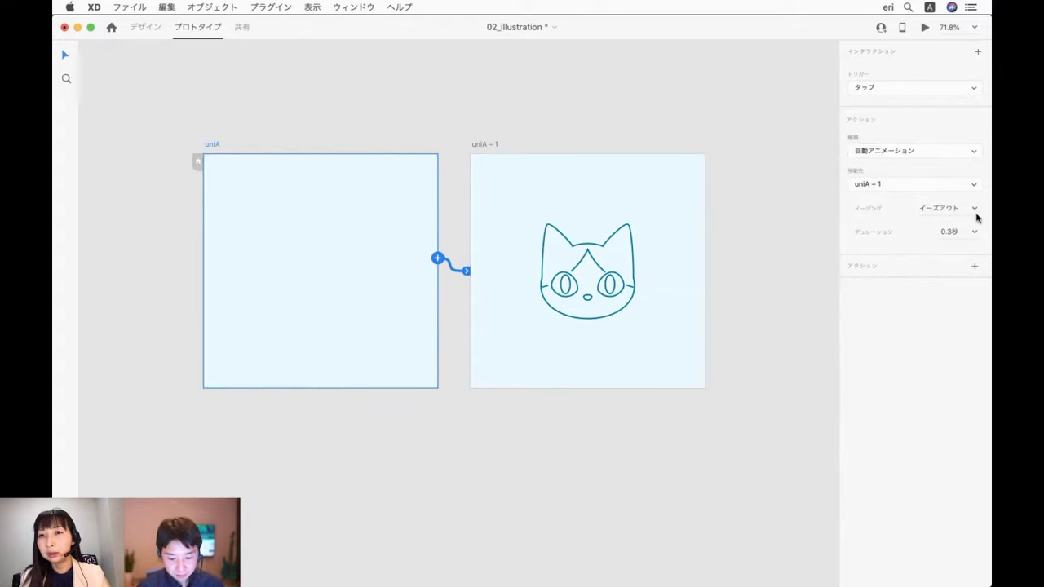
Set the uniA interaction's easing to ease in/out (イーズイン/アウト) and its duration to 3 seconds
left_click(975, 211)
left_click(951, 261)
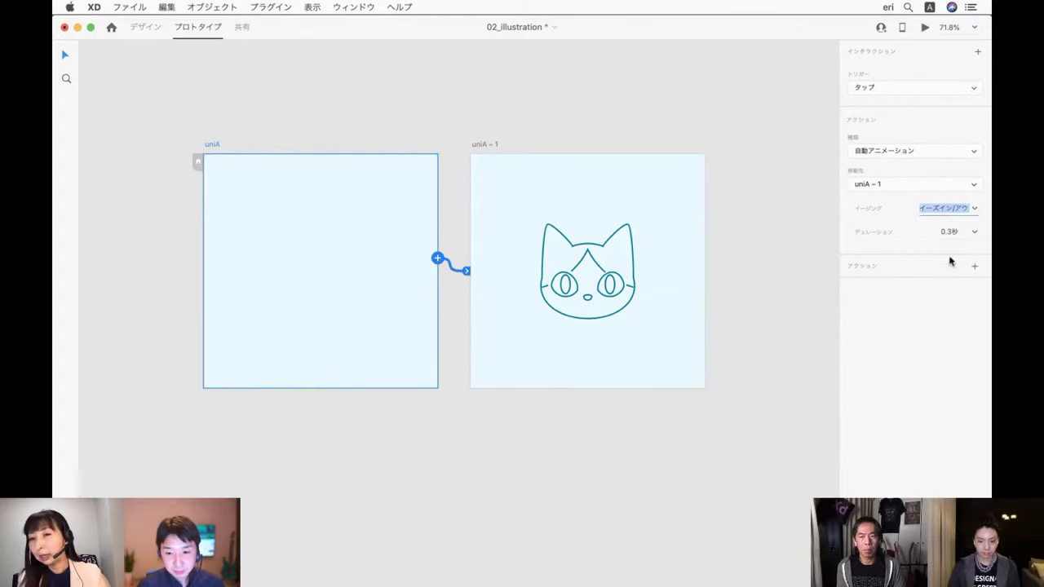
left_click(953, 231)
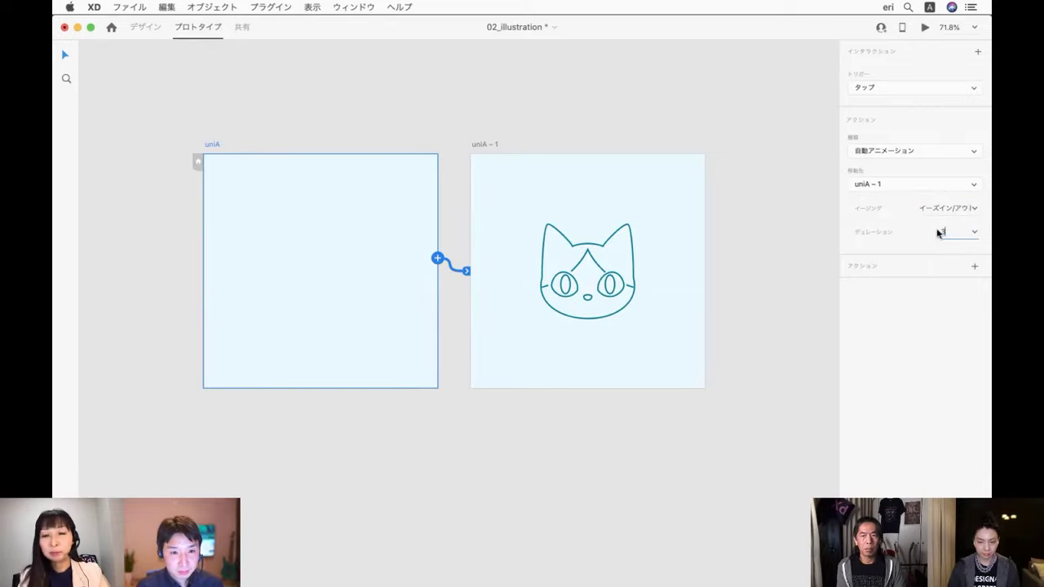
type("3")
key("Return")
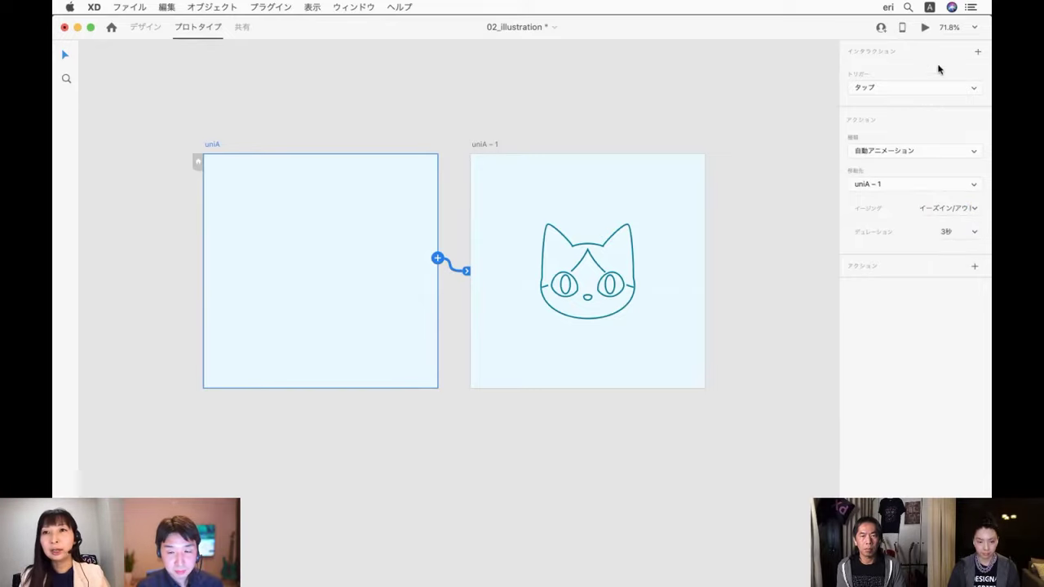
Preview the prototype and examine how the cat's lines are drawn during the transition
left_click(925, 27)
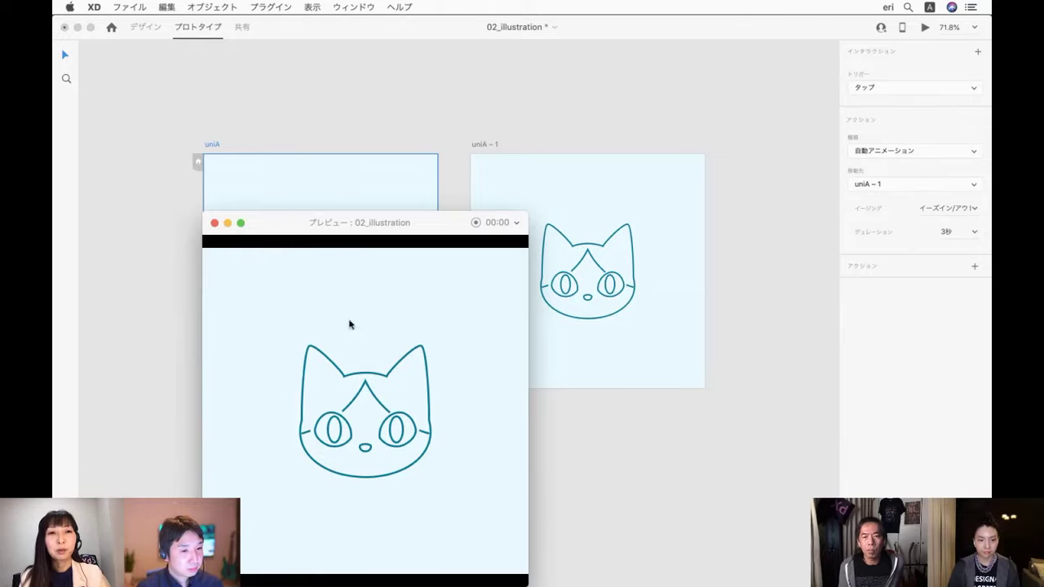
left_click(213, 223)
key("super+Return")
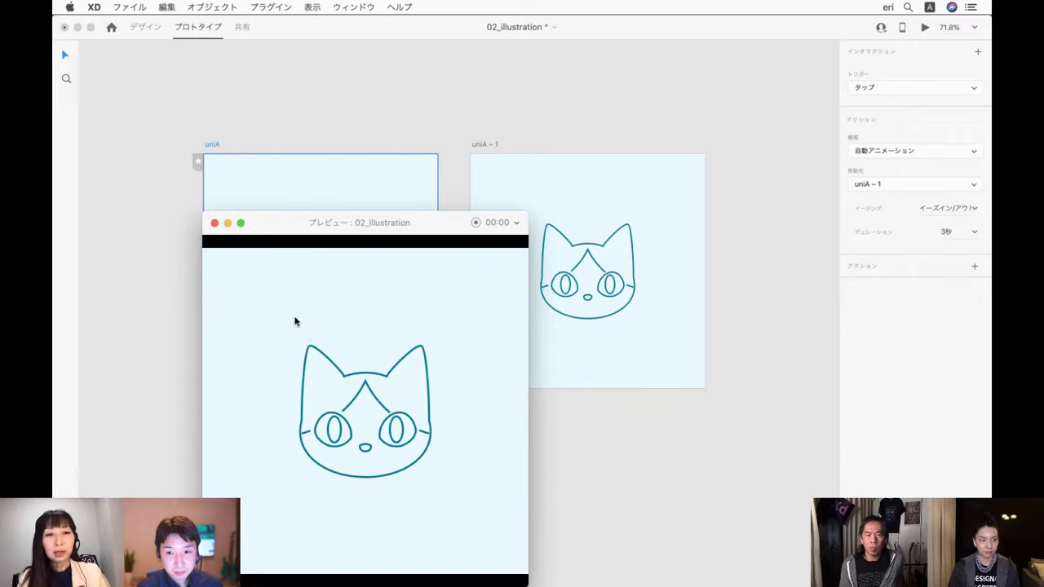
key("ctrl+alt+super+m")
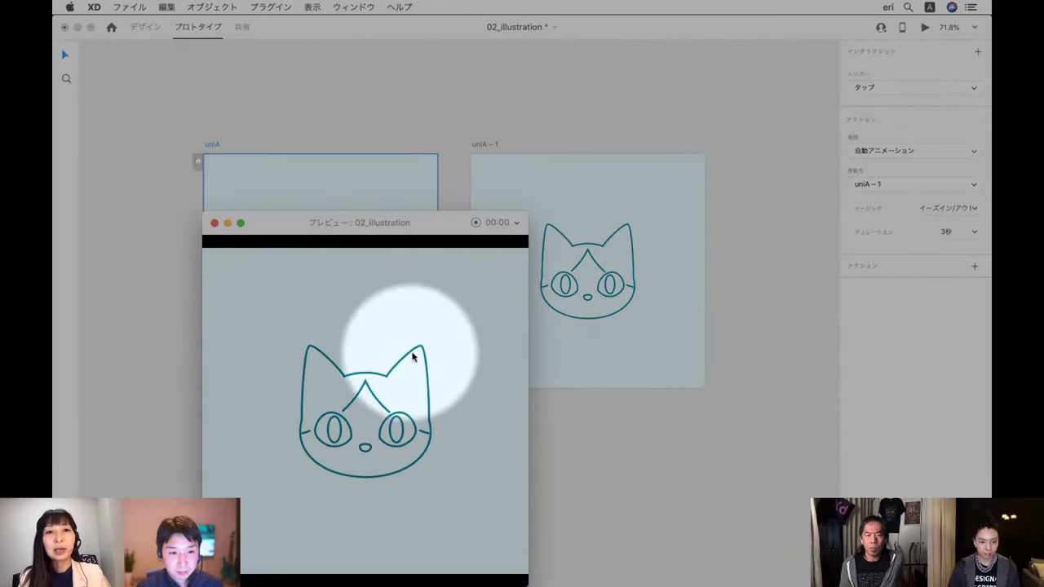
key("ctrl+alt+super+m")
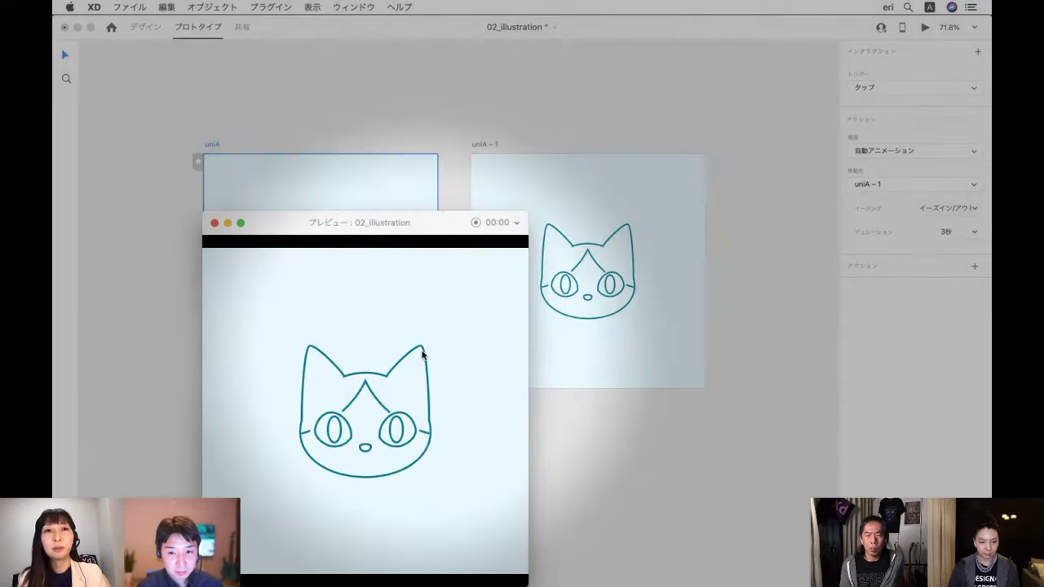
left_click(403, 87)
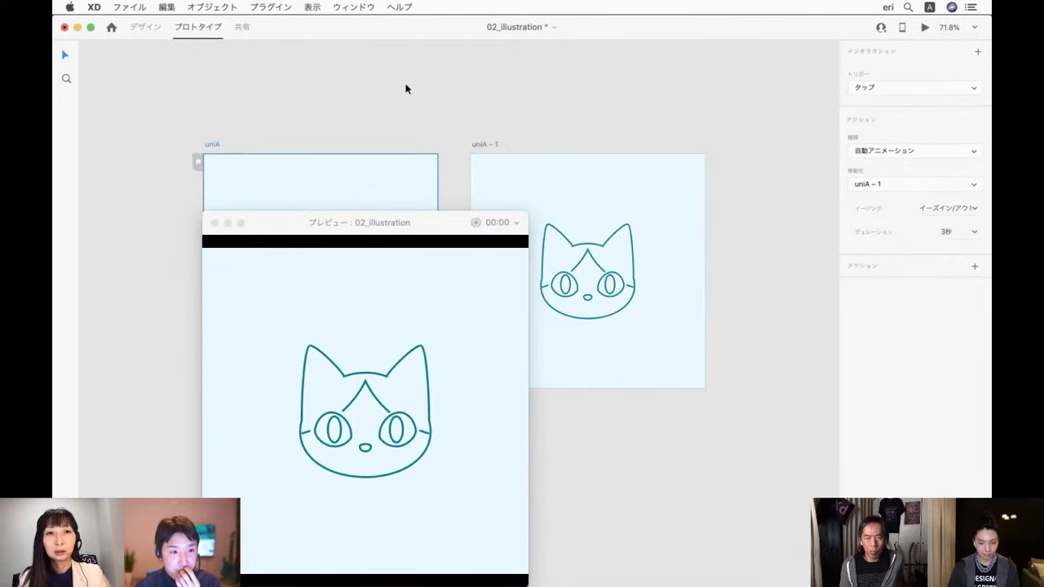
Switch back to Illustrator and split the cat's face outline with the Scissors tool at its top centre and bottom centre
key("super+Tab")
key("super+Tab")
key("super+Tab")
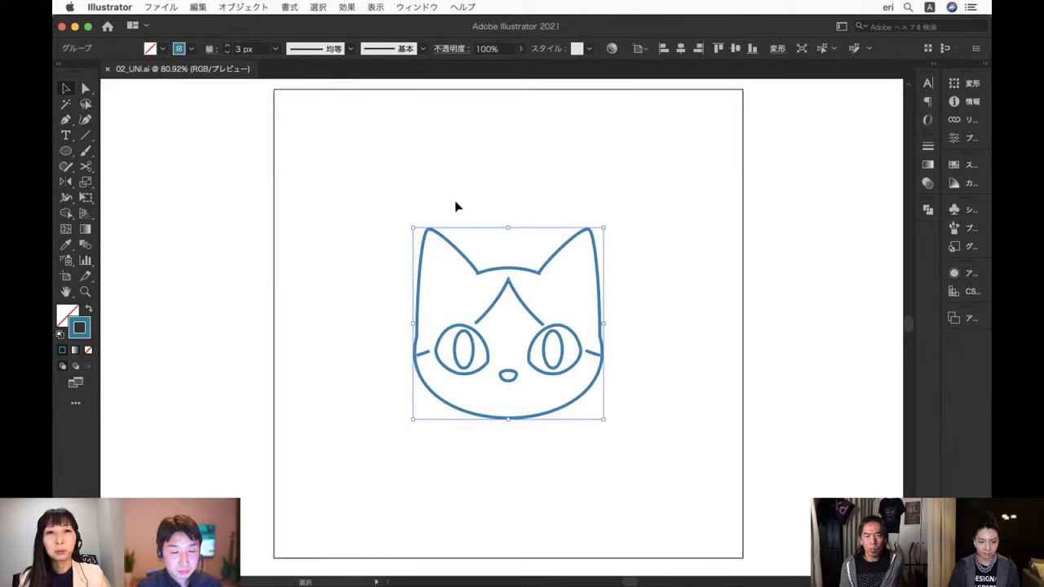
left_click(455, 206)
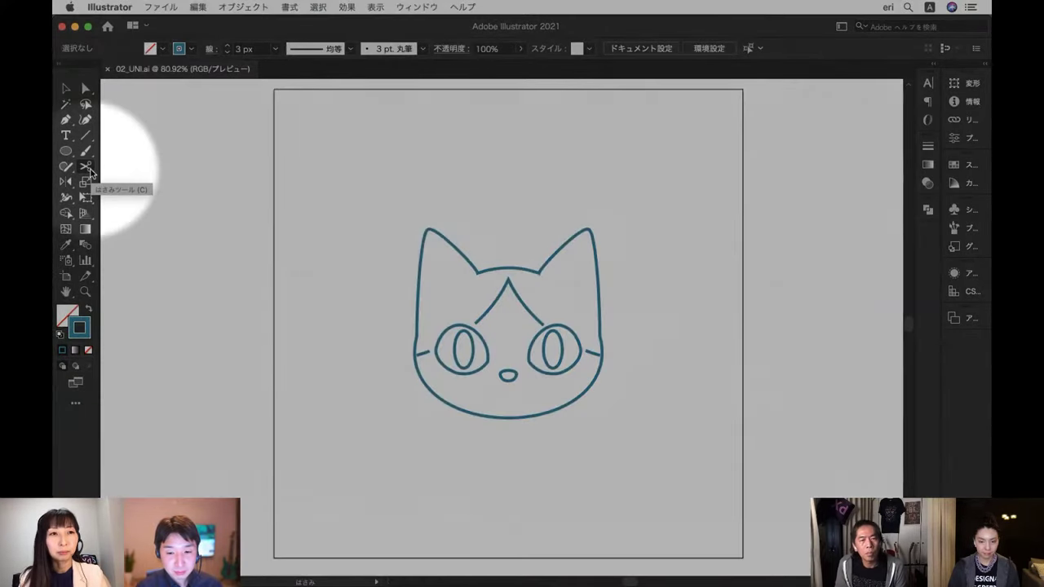
left_click(86, 167)
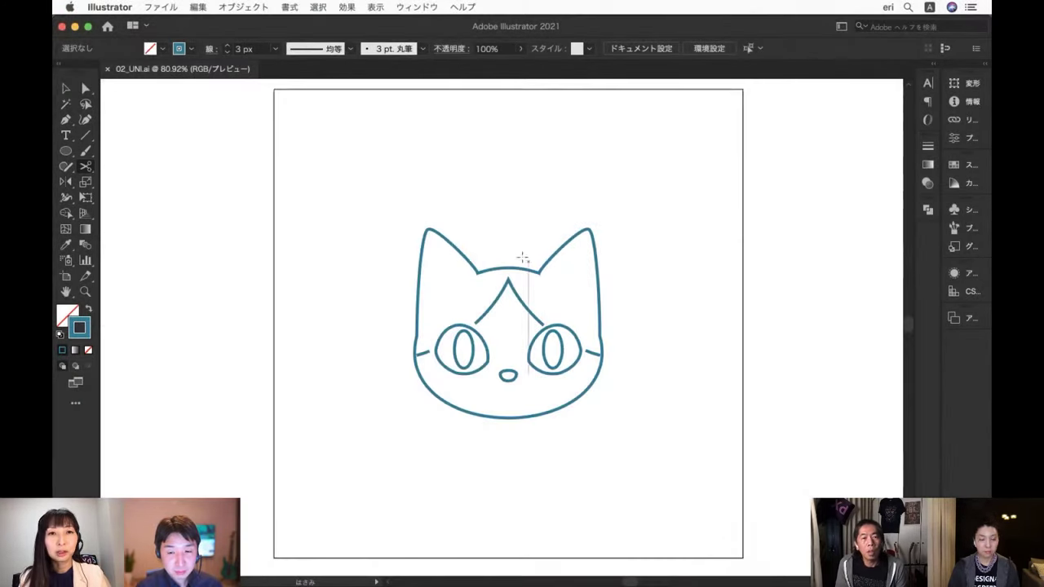
left_click(430, 233)
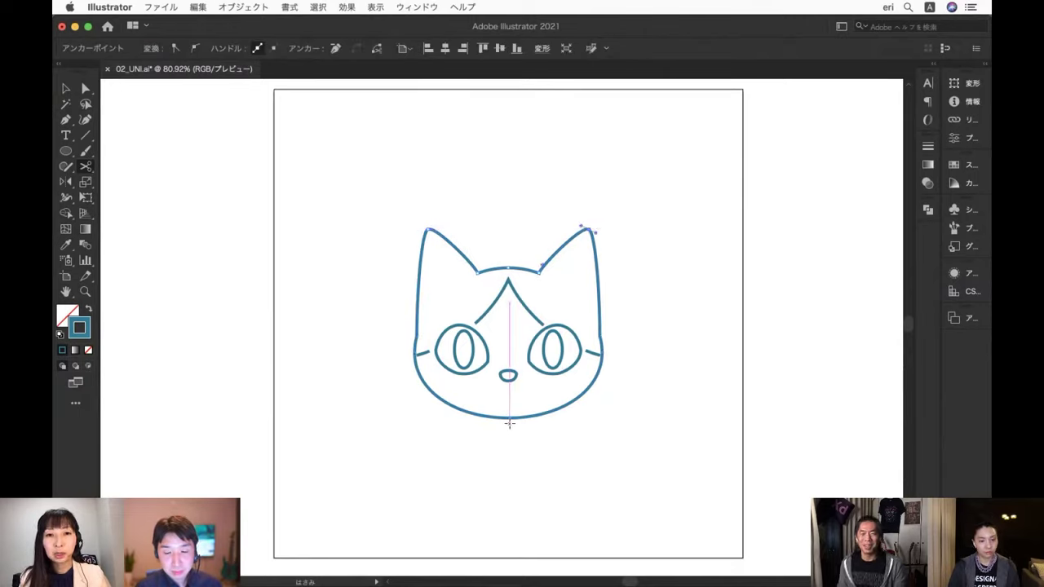
left_click(508, 417)
left_click(66, 90)
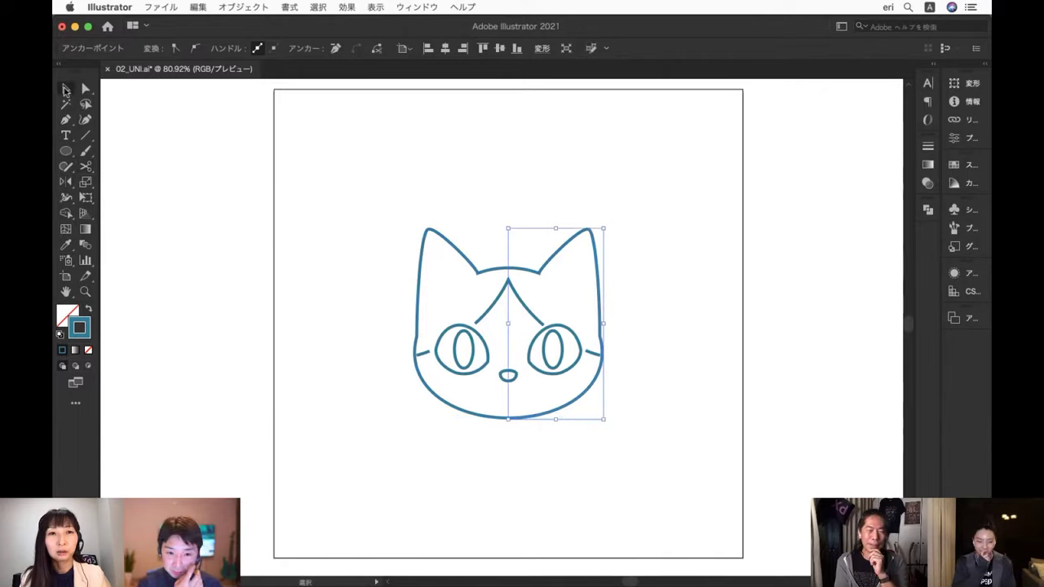
Leave the group's isolation mode, select the whole cat illustration with its split face outline, and copy it
double_click(469, 263)
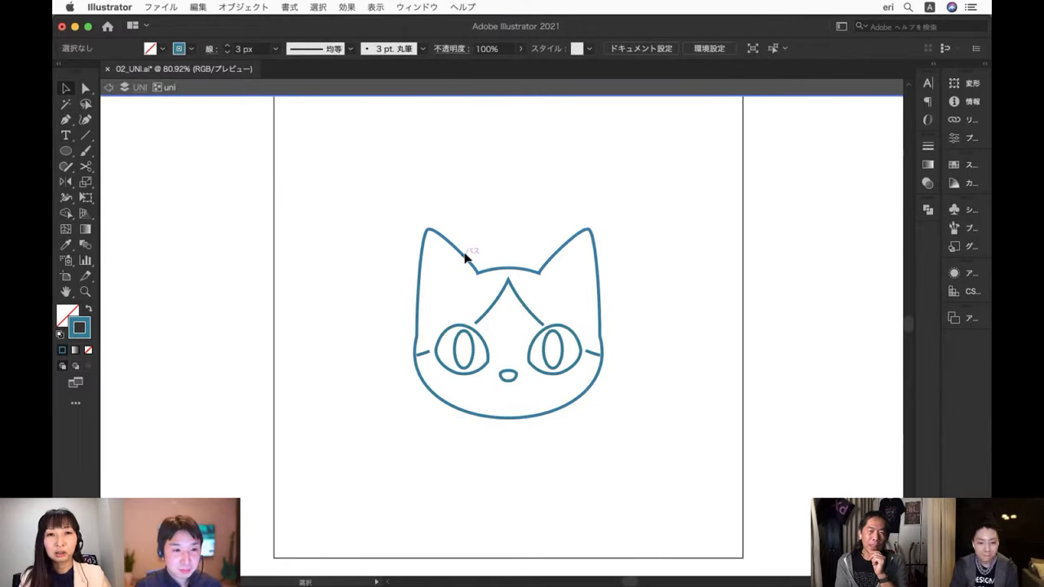
left_click_drag(469, 257, 476, 233)
double_click(560, 155)
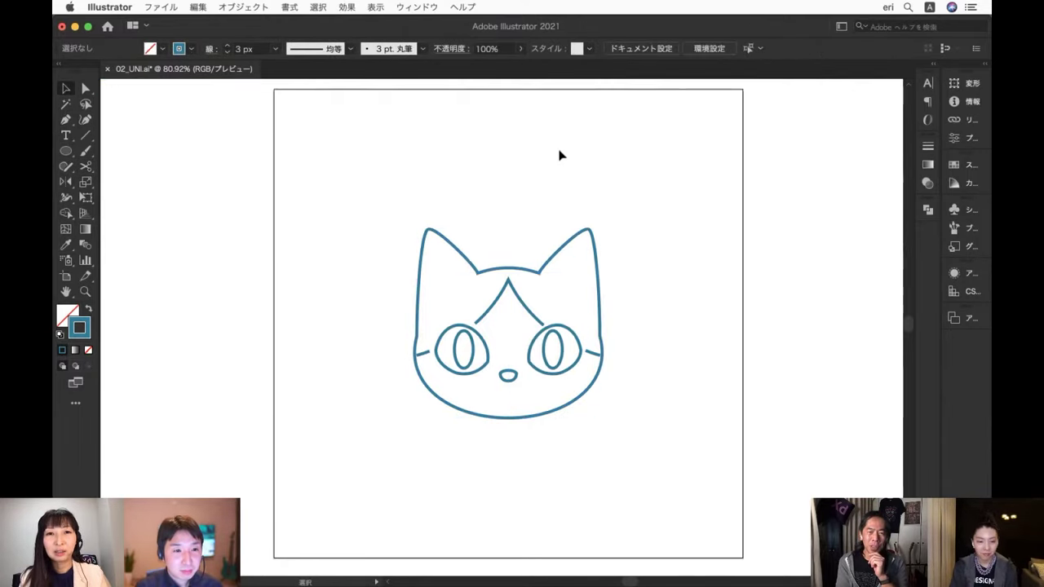
left_click_drag(376, 172, 645, 473)
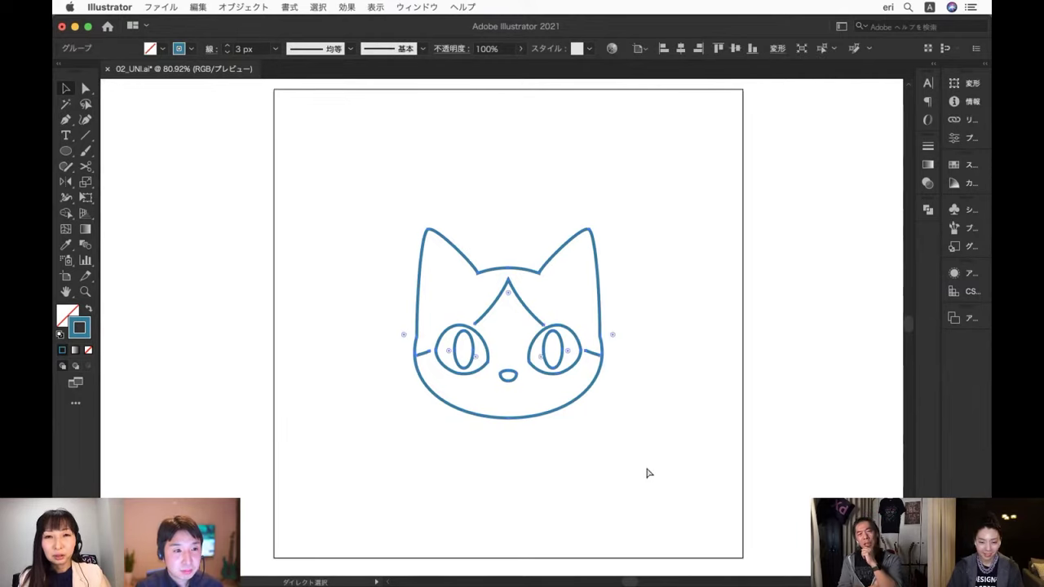
Switch to Adobe XD, close the preview, and paste the split cat illustration into the uniB artboard in design mode
key("super+Tab")
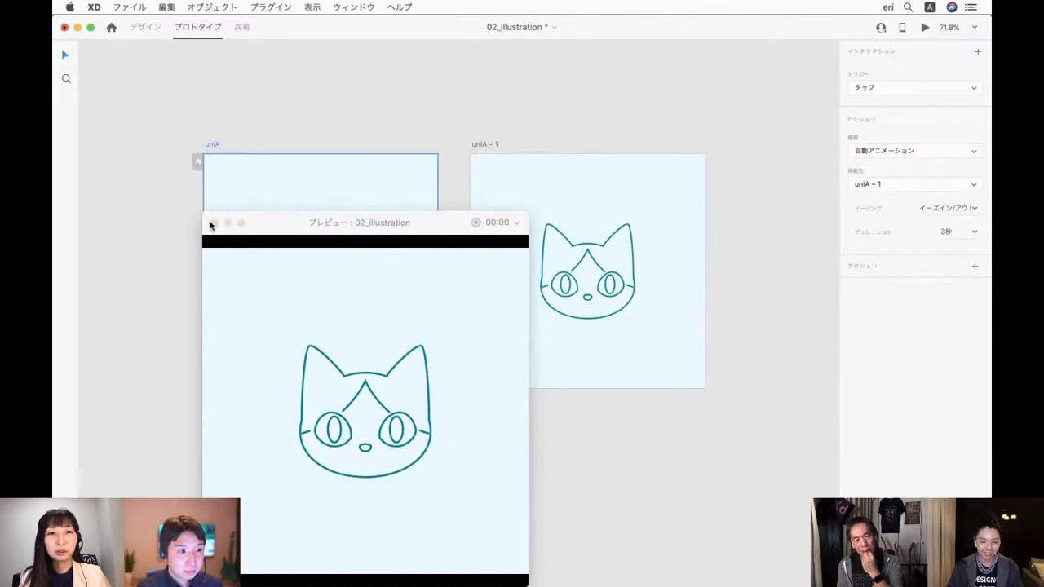
left_click(209, 222)
scroll(367, 103, "down", 5)
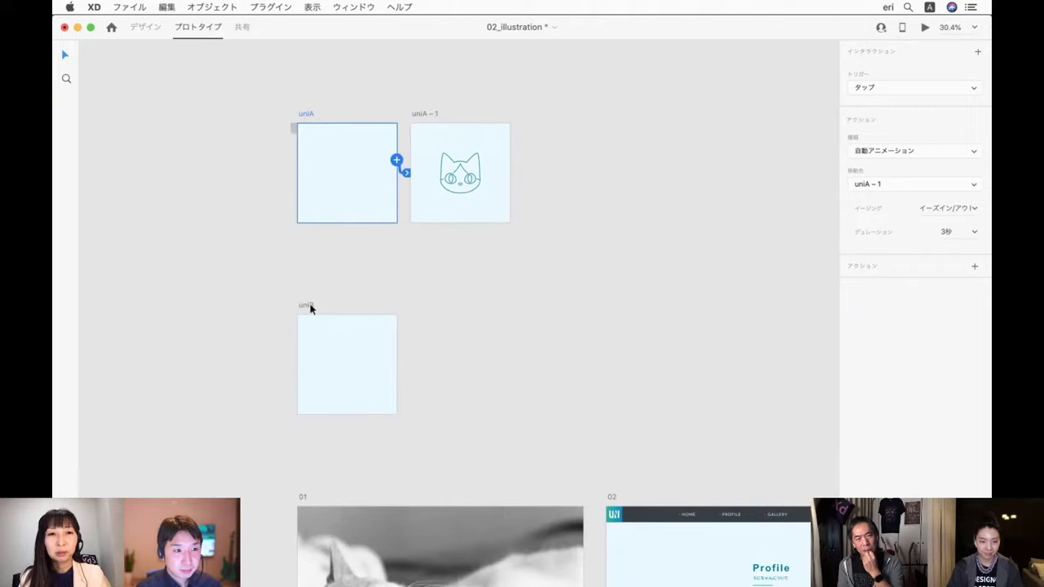
scroll(310, 307, "up", 3)
left_click(309, 305)
left_click(145, 27)
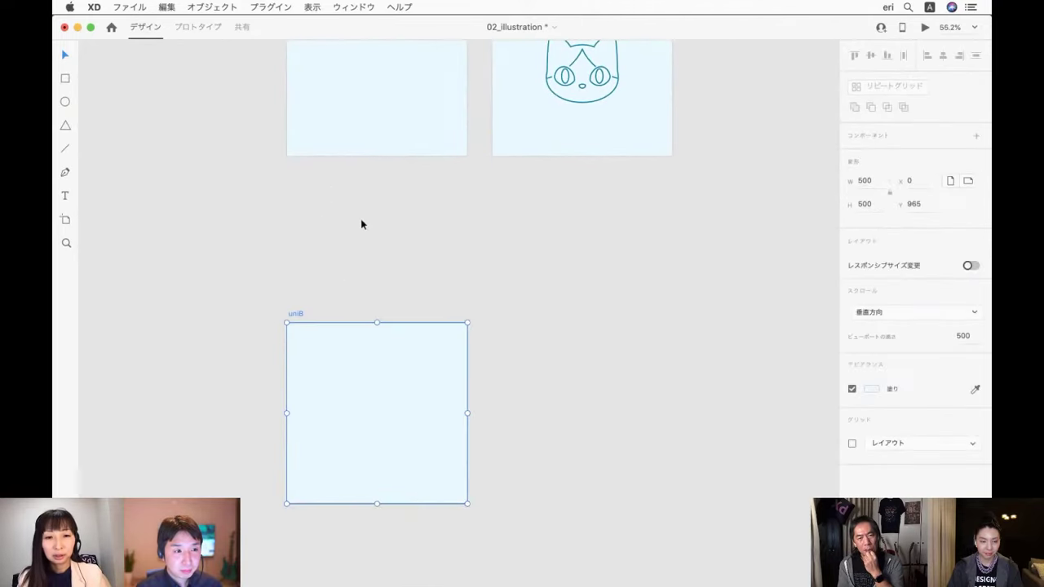
key("super+v")
Duplicate the uniB artboard together with its cat illustration
scroll(365, 378, "up", 3)
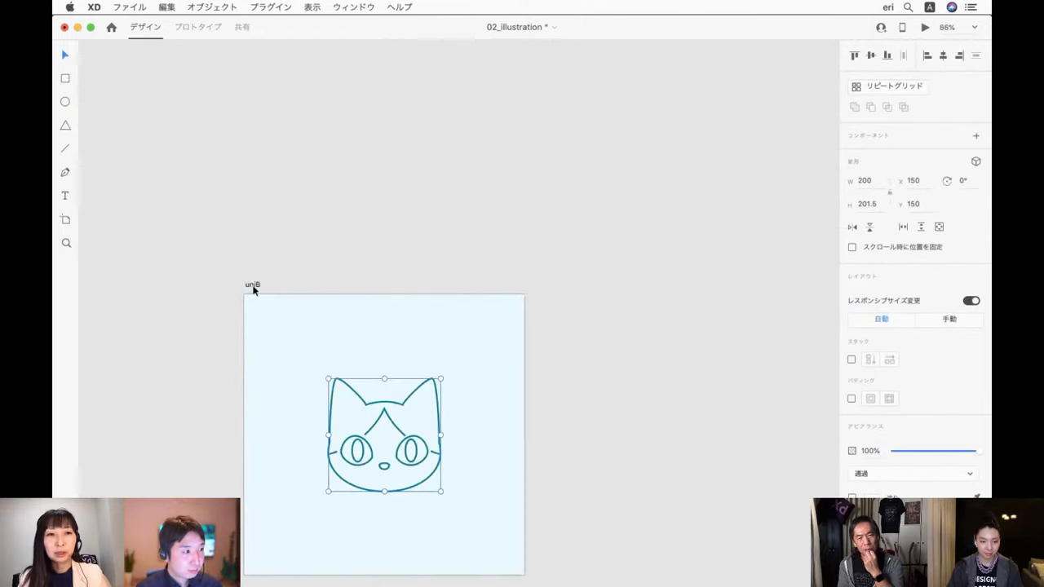
left_click(253, 286)
key("super+d")
scroll(235, 280, "left", 3)
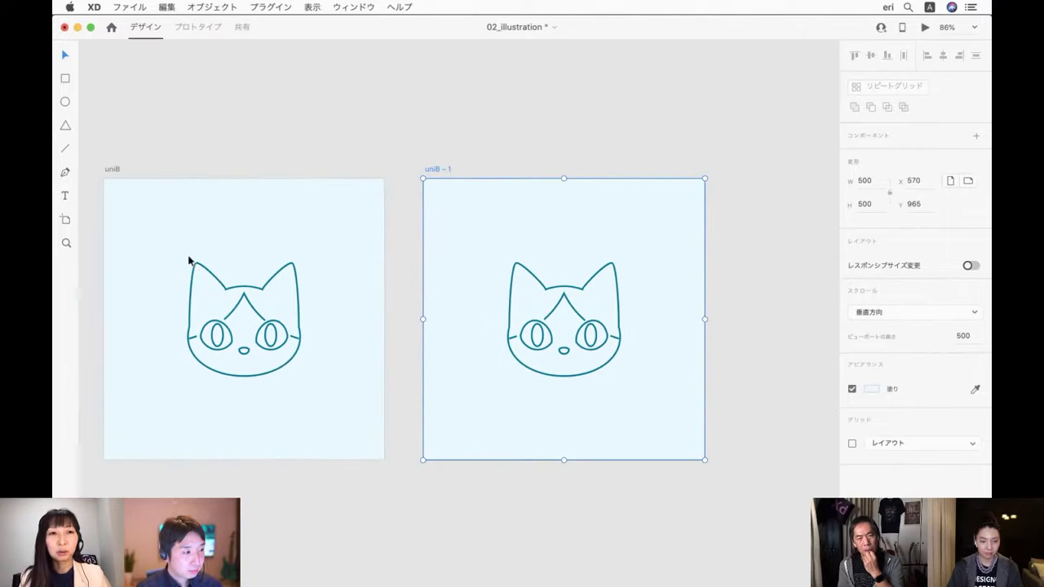
Set the cat's stroke to dash 0 with a gap on uniB, and to dash 300 and gap 0 on uniB – 1
left_click(186, 263)
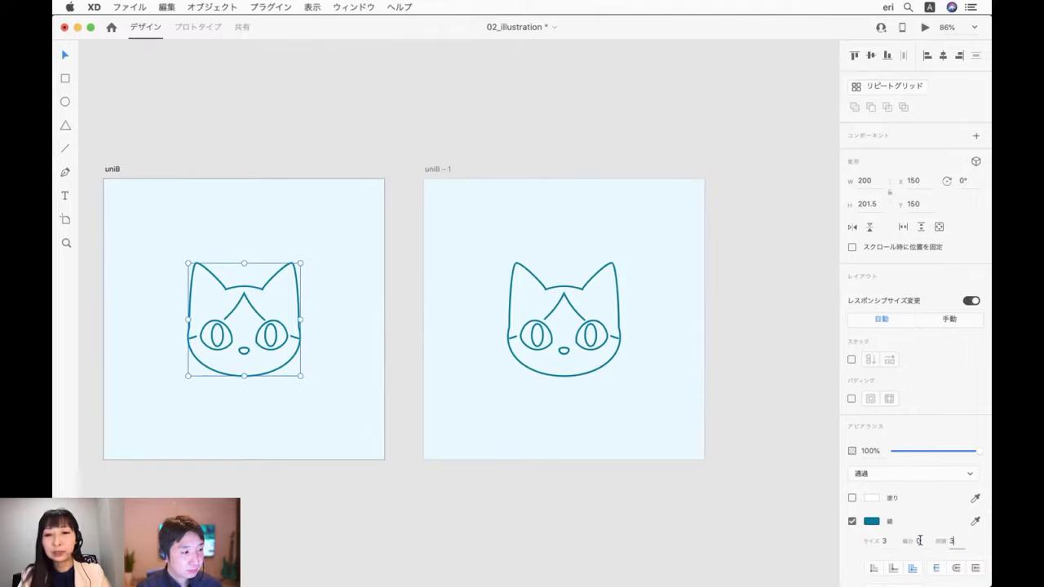
key("Return")
left_click(580, 353)
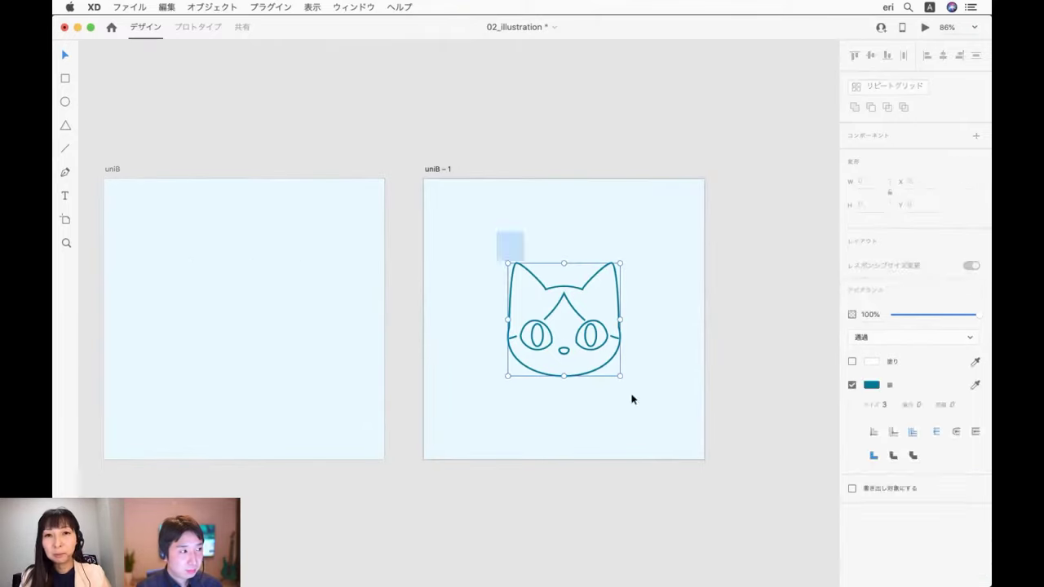
type("3")
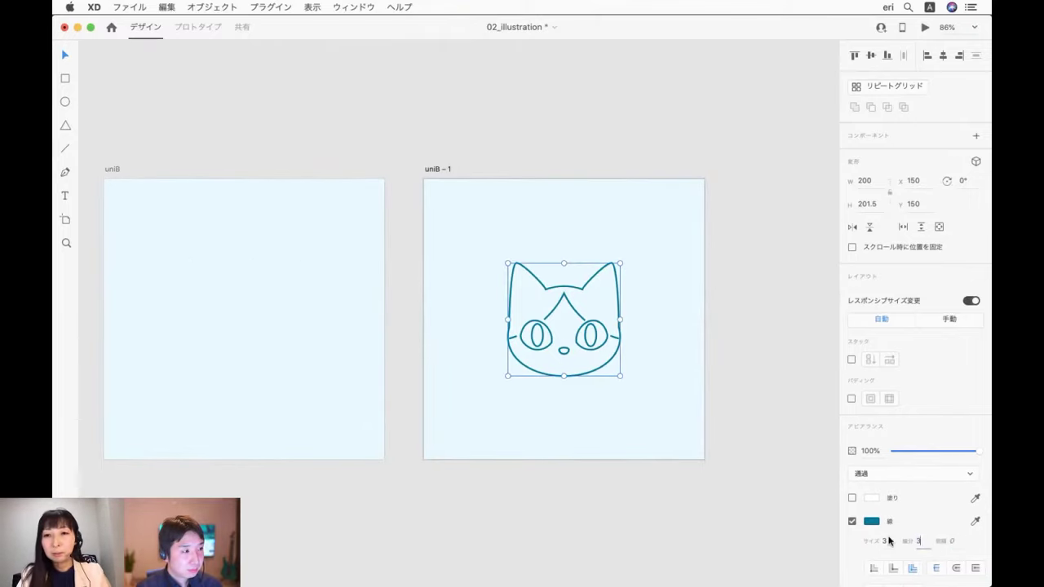
type("00")
key("Tab")
type("0")
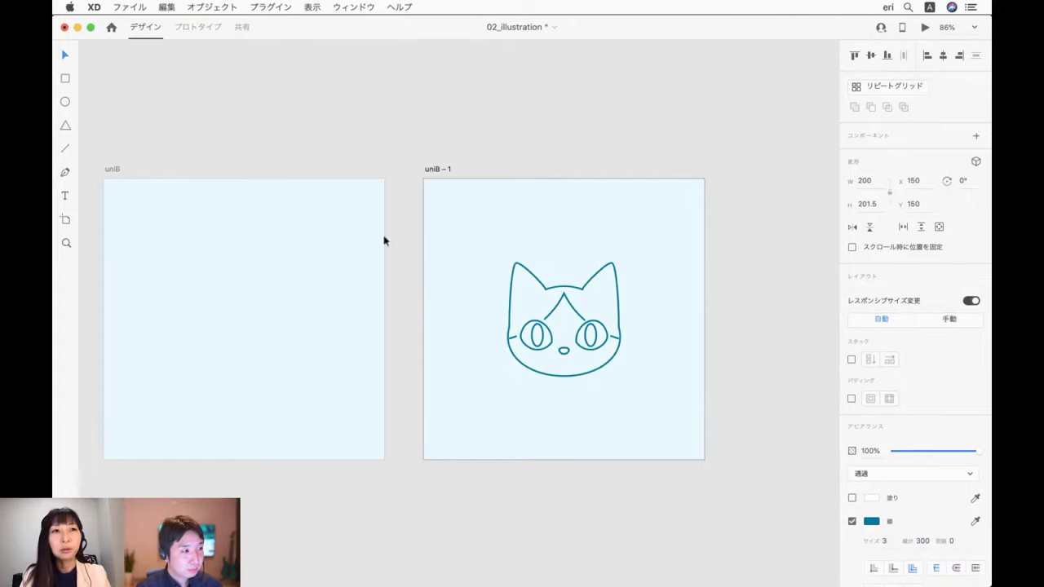
key("Return")
Link the uniB artboard to uniB – 1 in the prototype with a tap-triggered auto-animate (自動アニメーション) action, ease in/out, 3 seconds
left_click(199, 27)
left_click(112, 171)
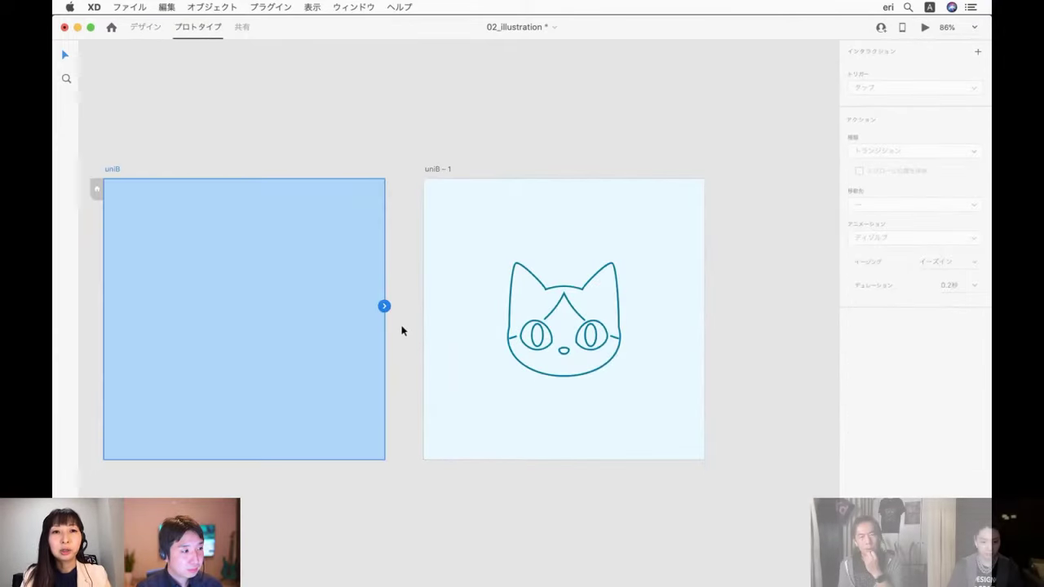
left_click_drag(384, 305, 534, 370)
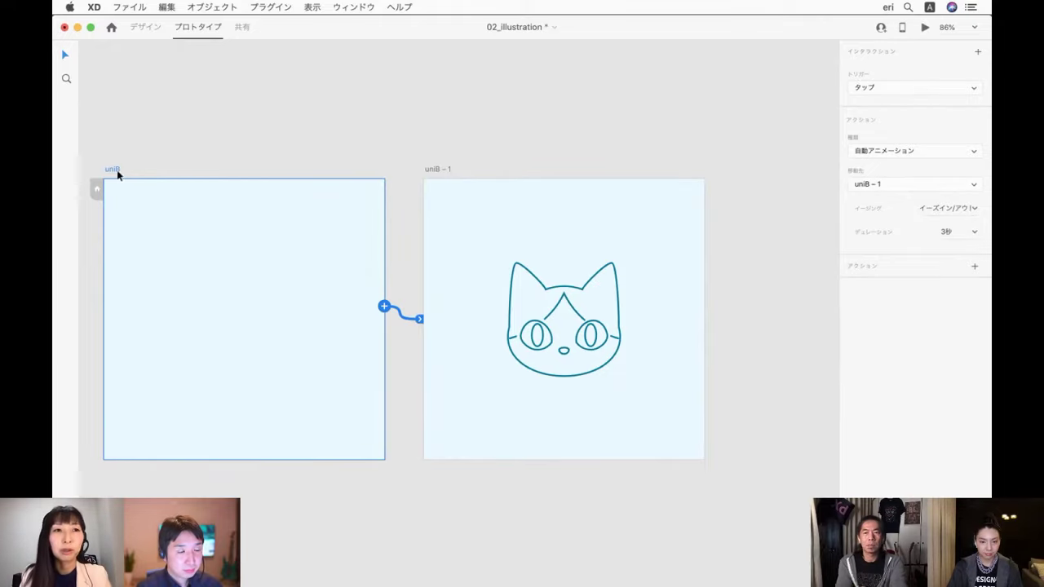
Preview the uniB prototype twice to examine how the split outline is drawn, closing the preview each time
left_click(925, 29)
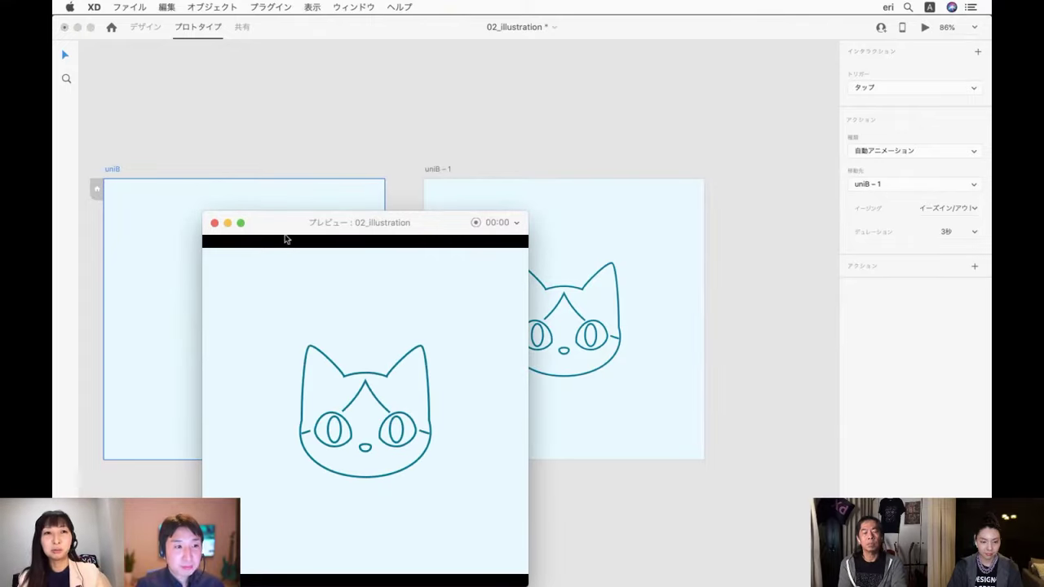
left_click(215, 222)
left_click(927, 29)
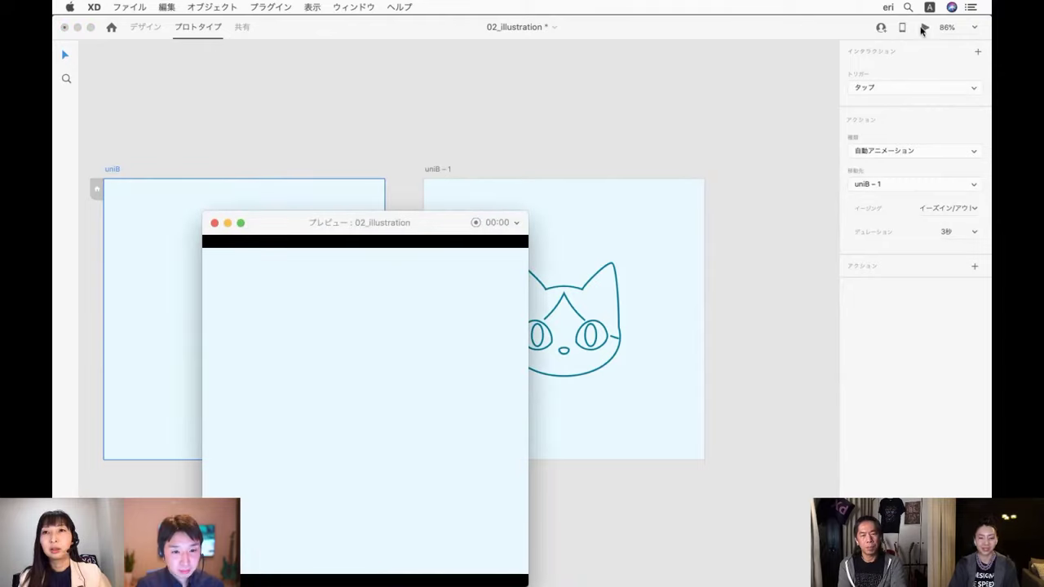
left_click(374, 457)
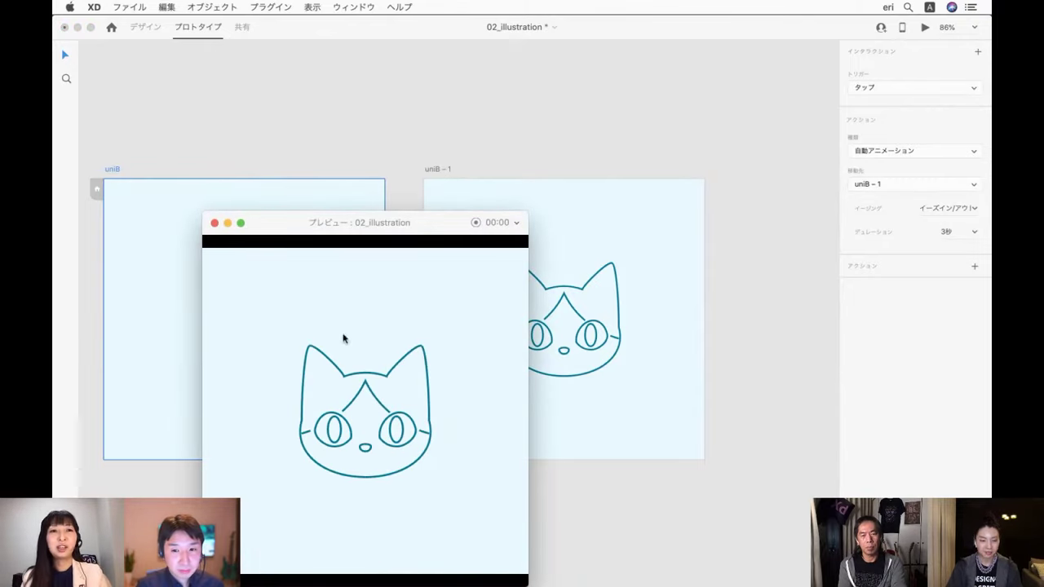
left_click(215, 223)
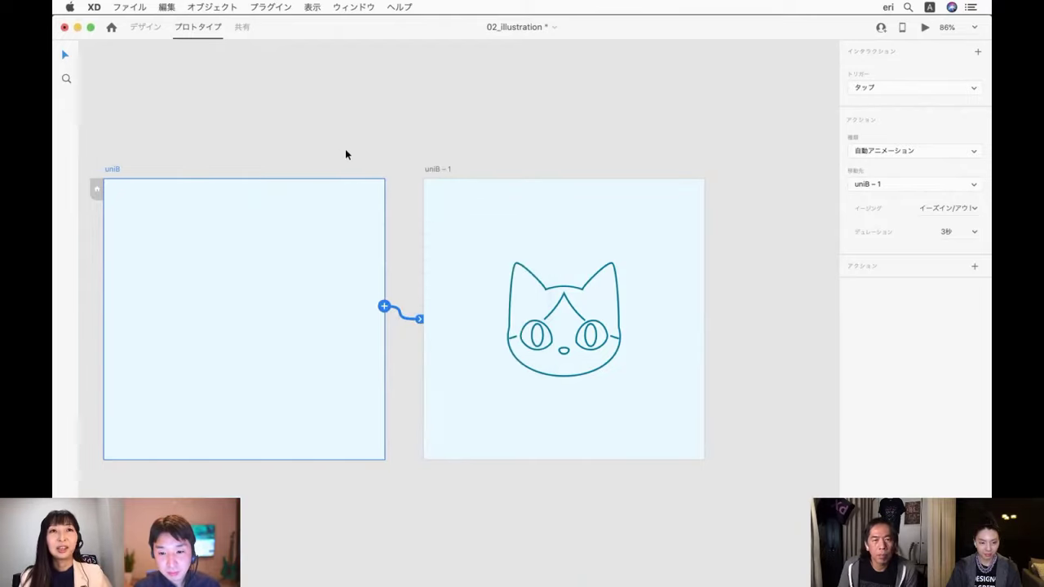
left_click(346, 154)
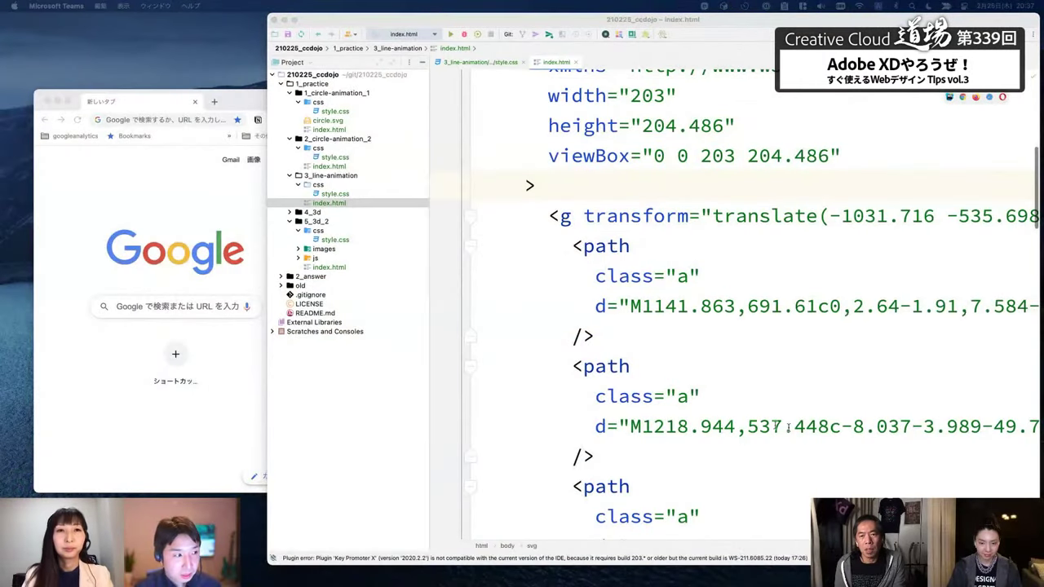
Switch to WebStorm and examine the cat's inline SVG markup in the line-animation index.html, from the svg tag to the ellipses
scroll(734, 326, "up", 5)
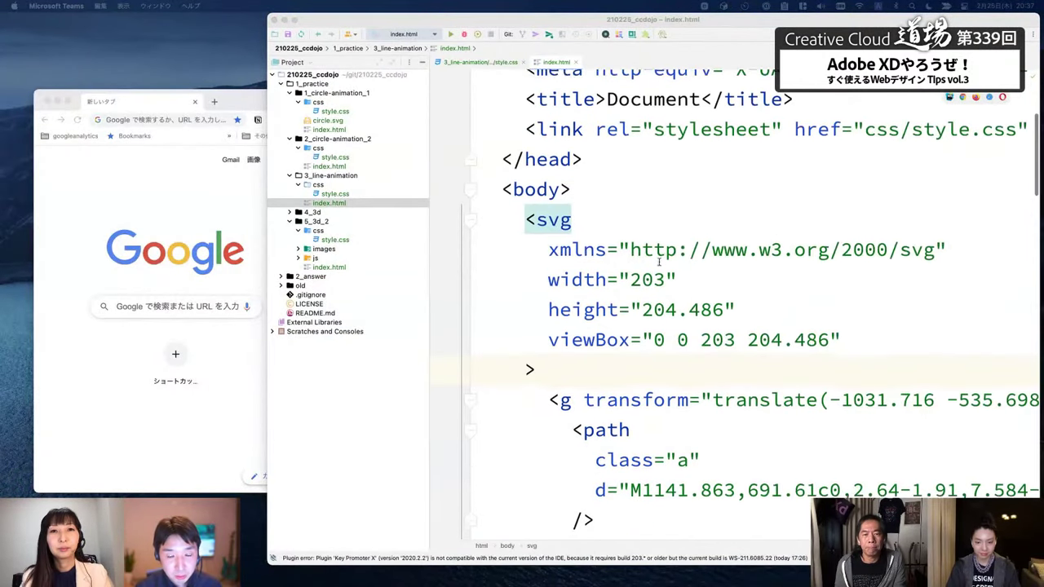
scroll(654, 286, "down", 1)
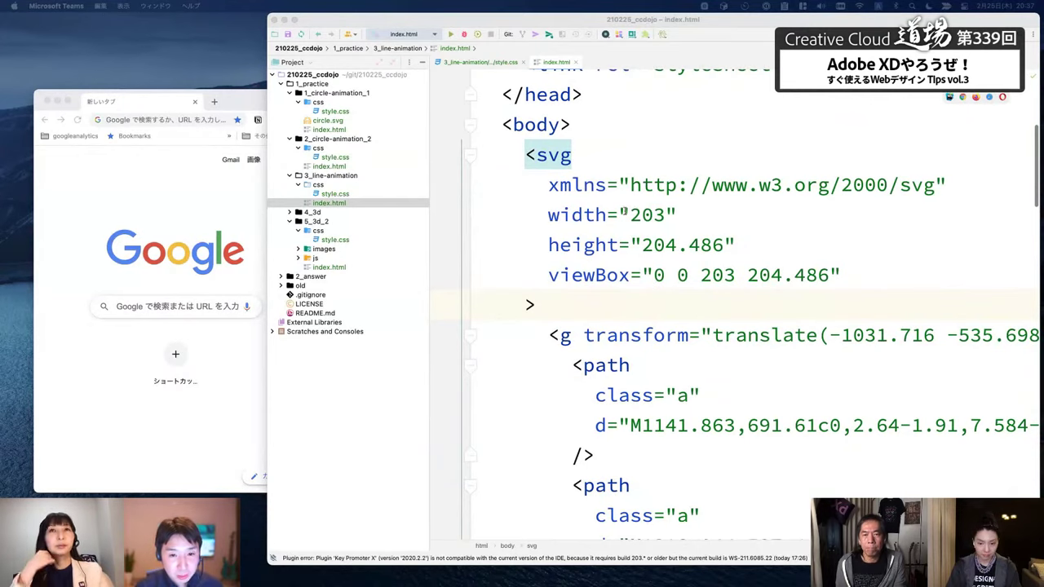
left_click(606, 167)
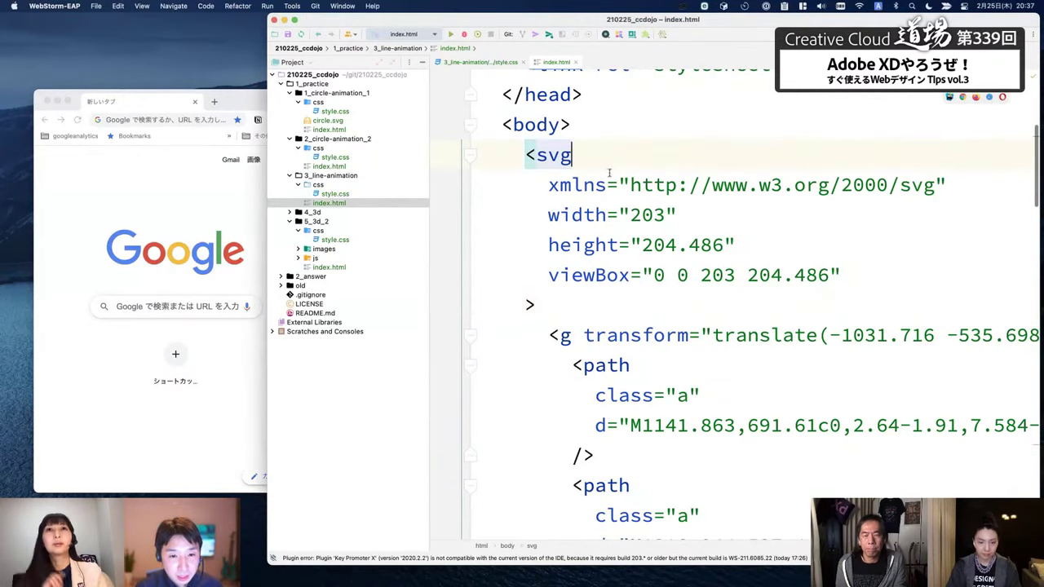
left_click(524, 155)
scroll(581, 213, "down", 4)
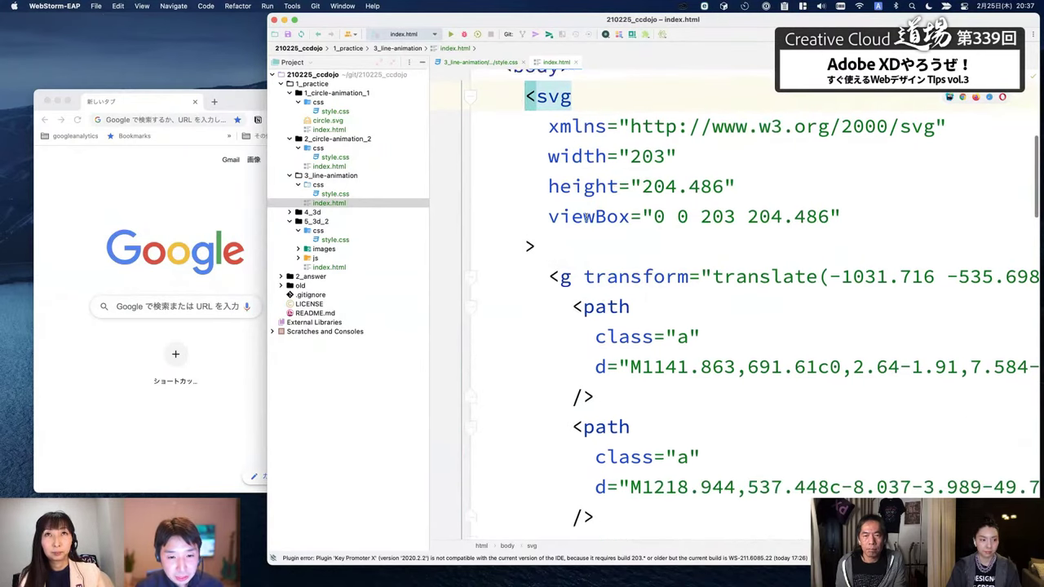
scroll(674, 319, "down", 10)
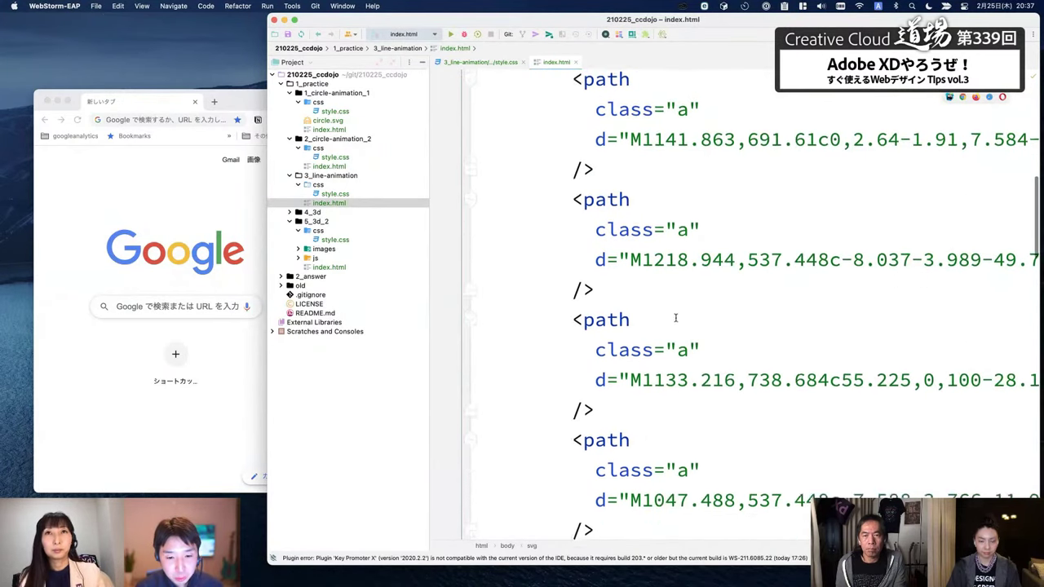
scroll(679, 314, "down", 5)
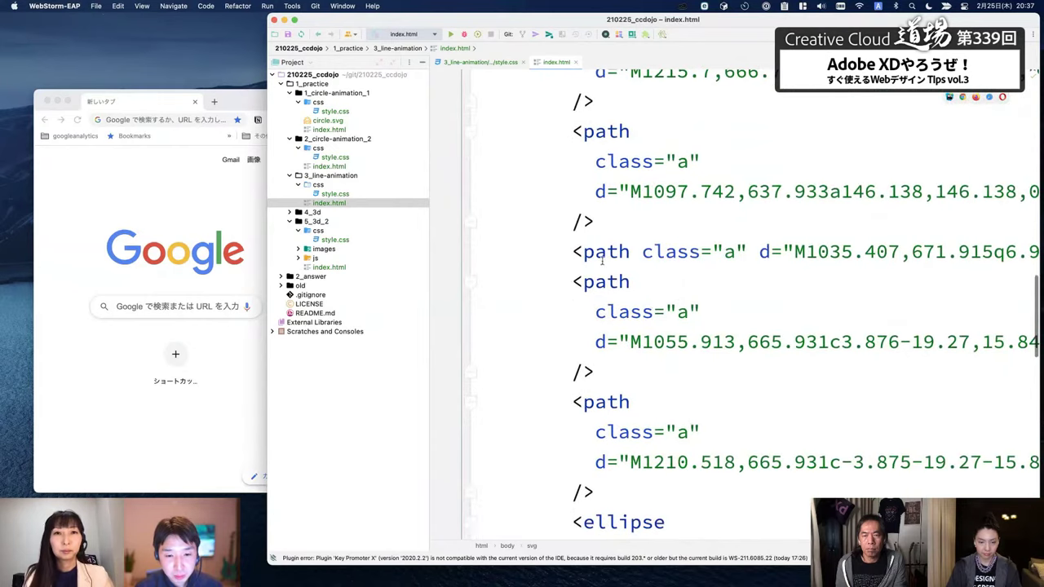
scroll(619, 272, "down", 6)
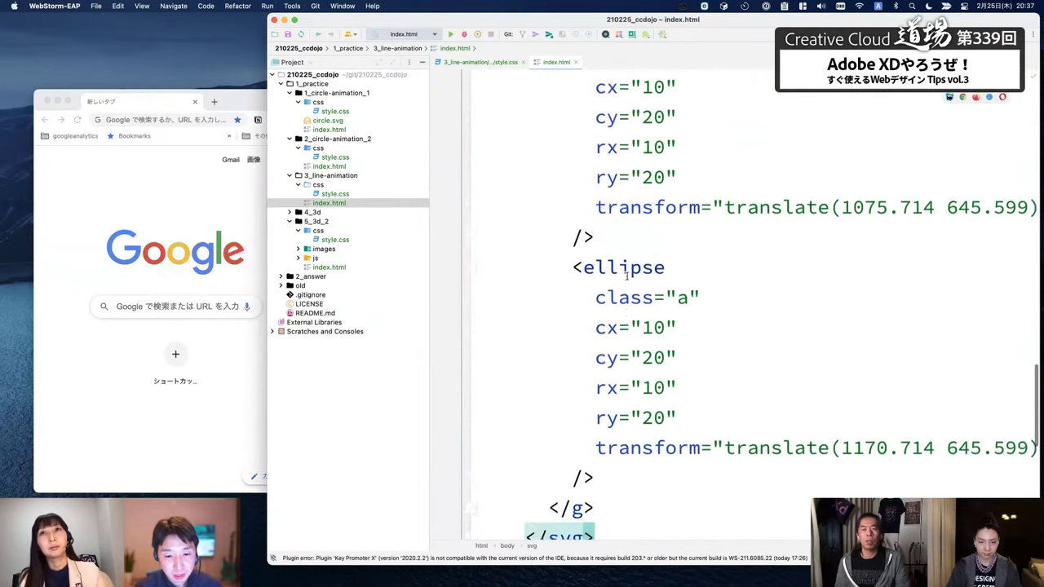
scroll(624, 275, "up", 13)
scroll(627, 276, "up", 9)
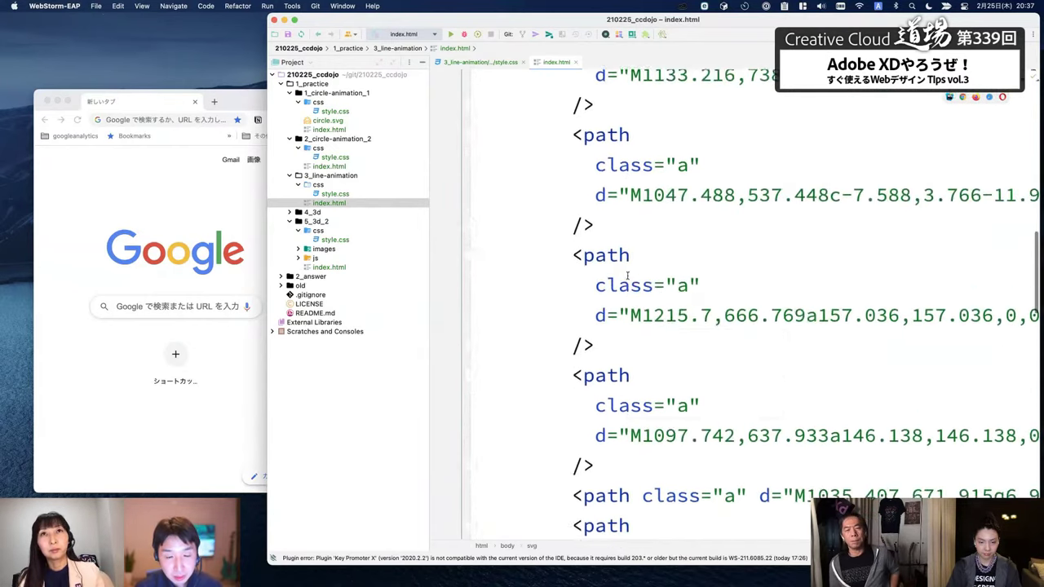
scroll(627, 275, "up", 2)
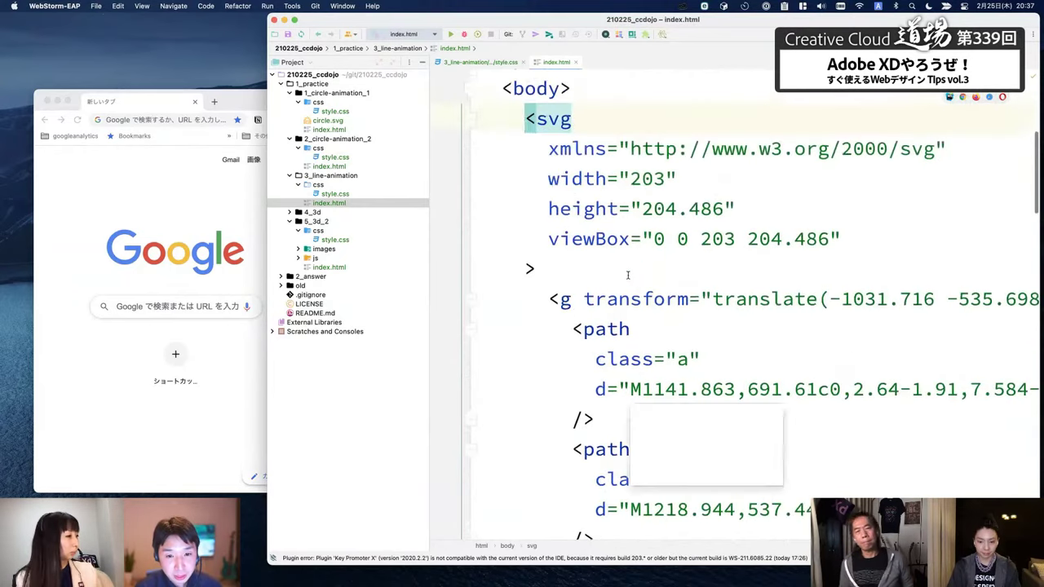
Examine the class="a" attribute on the successive path elements of the cat SVG, highlighting it on several of them
scroll(632, 278, "down", 1)
left_click_drag(702, 270, 595, 270)
left_click_drag(593, 394, 701, 392)
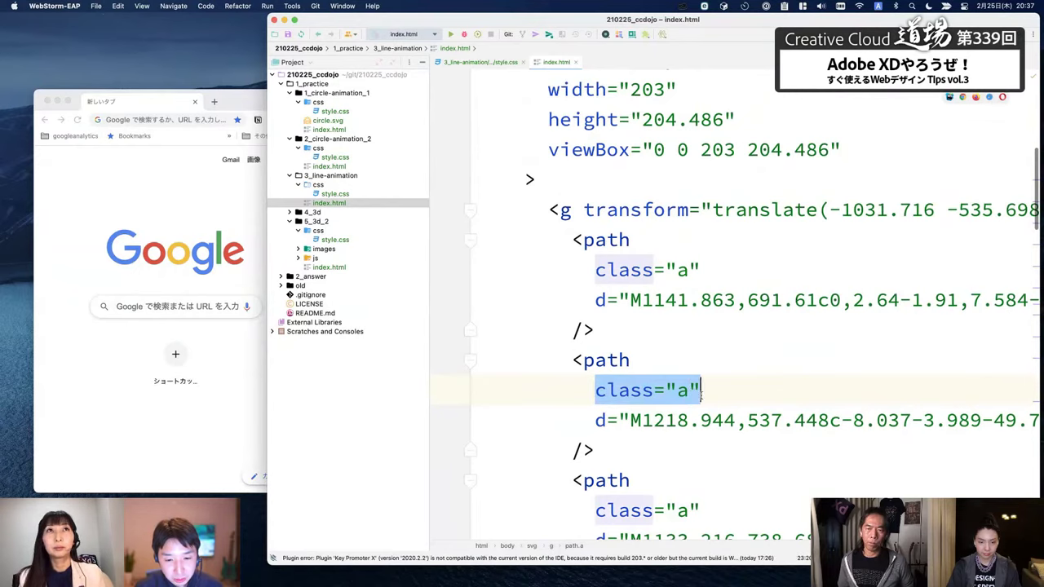
scroll(702, 391, "down", 2)
left_click_drag(595, 375, 721, 377)
scroll(720, 377, "down", 3)
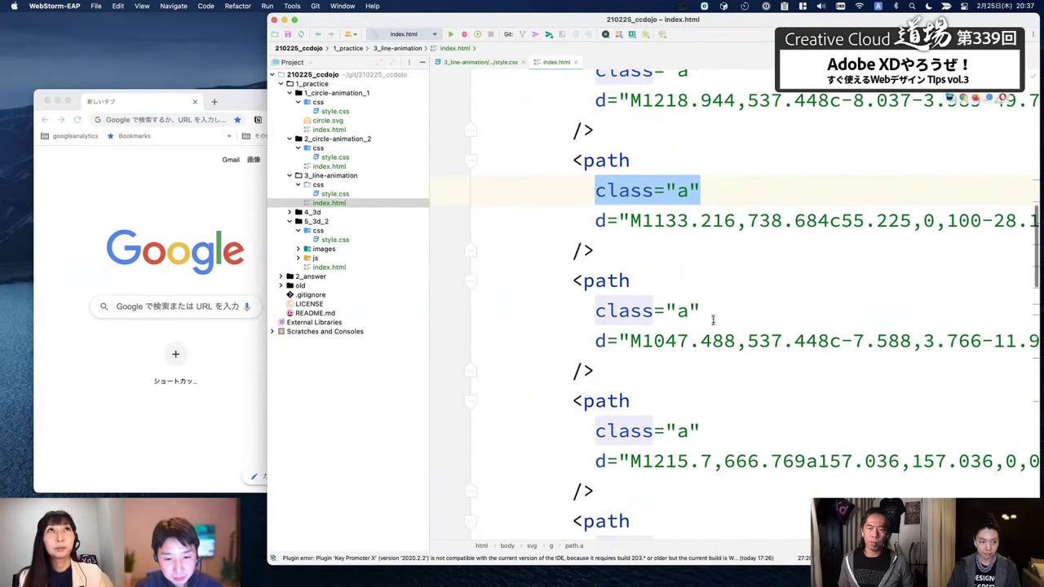
left_click_drag(701, 311, 596, 291)
scroll(599, 317, "down", 3)
scroll(704, 349, "down", 3)
scroll(616, 376, "down", 1)
left_click_drag(643, 338, 737, 341)
scroll(709, 345, "up", 7)
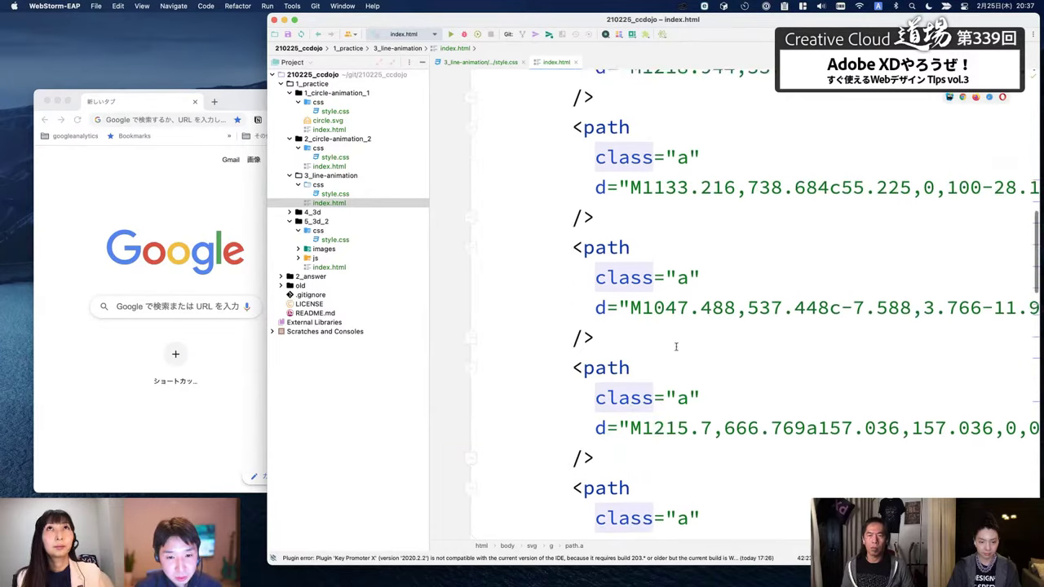
scroll(680, 347, "up", 1)
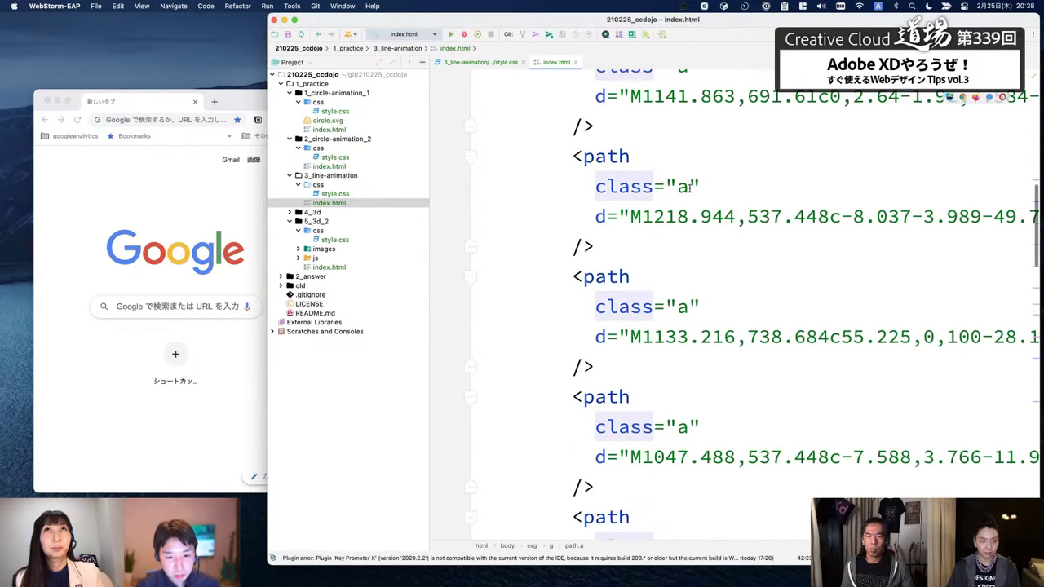
mouse_move(690, 187)
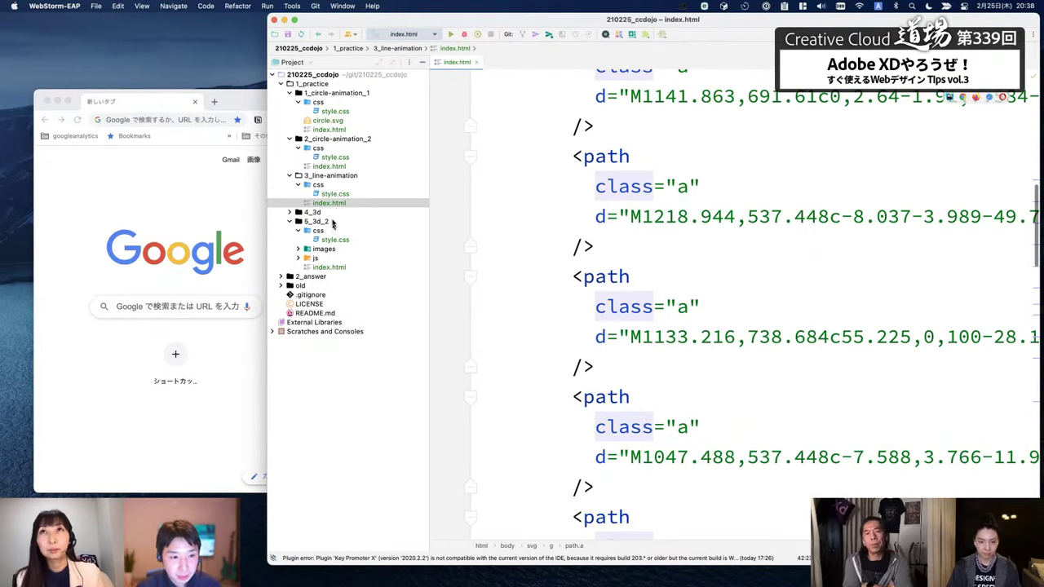
Open the 3_line-animation style.css to check the stroke and animation rules, and return to its index.html
double_click(334, 194)
scroll(572, 272, "up", 1)
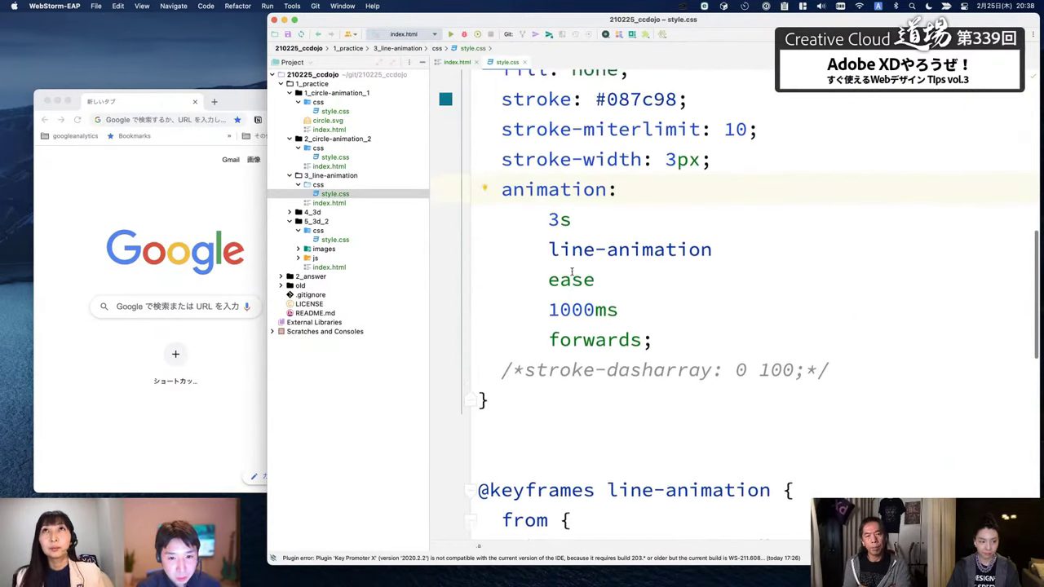
double_click(329, 202)
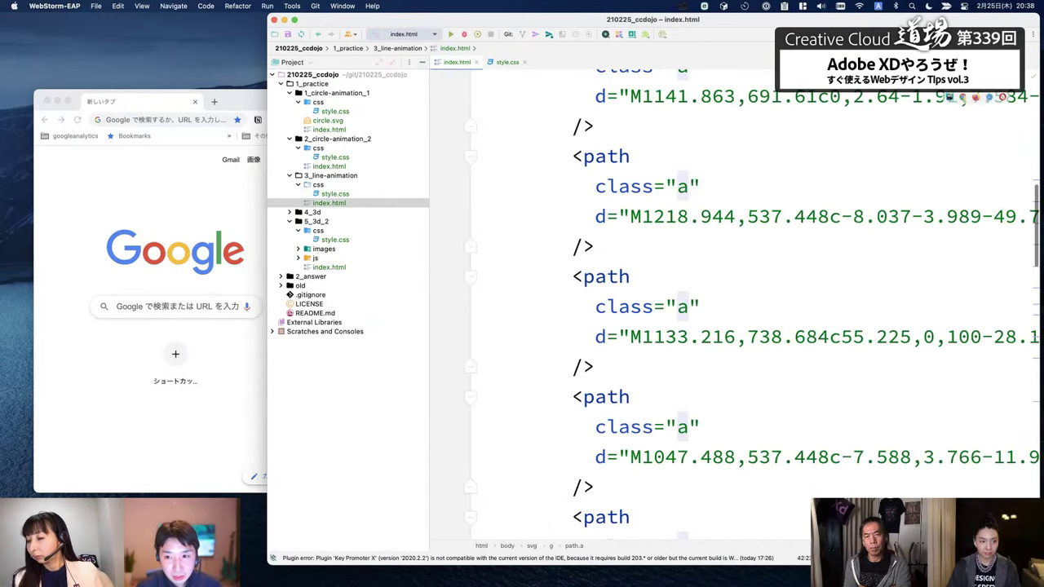
Open the line-animation index.html in Chrome and hide the editor's project tree to compare the SVG markup with the rendered cat
left_click(963, 97)
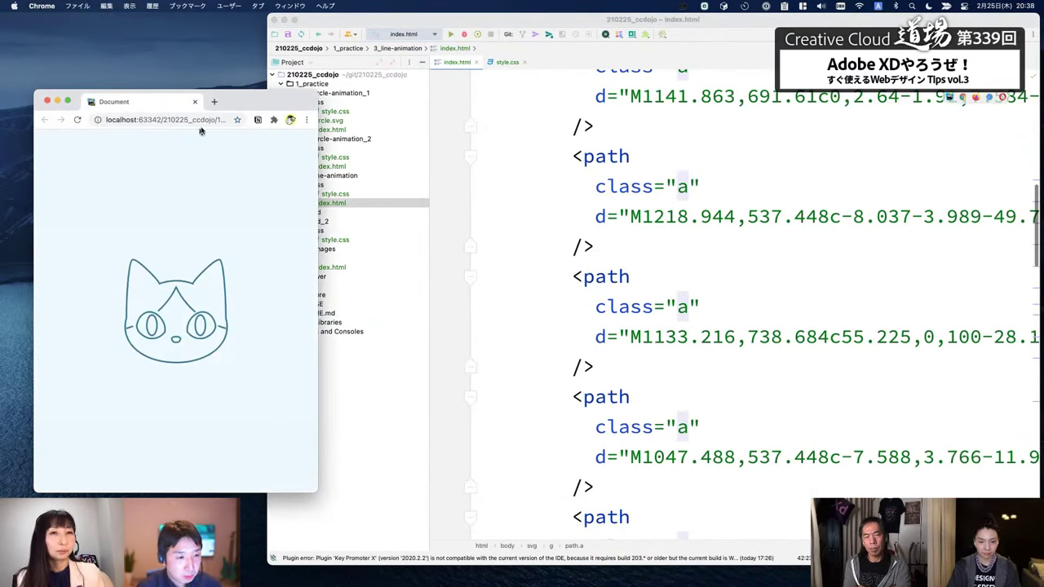
left_click_drag(249, 99, 244, 65)
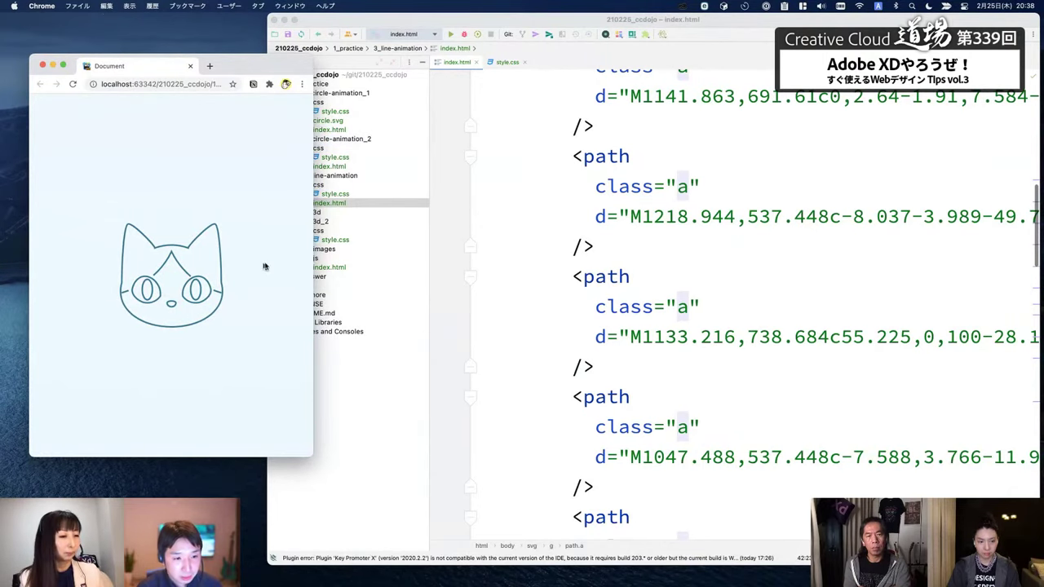
left_click(393, 221)
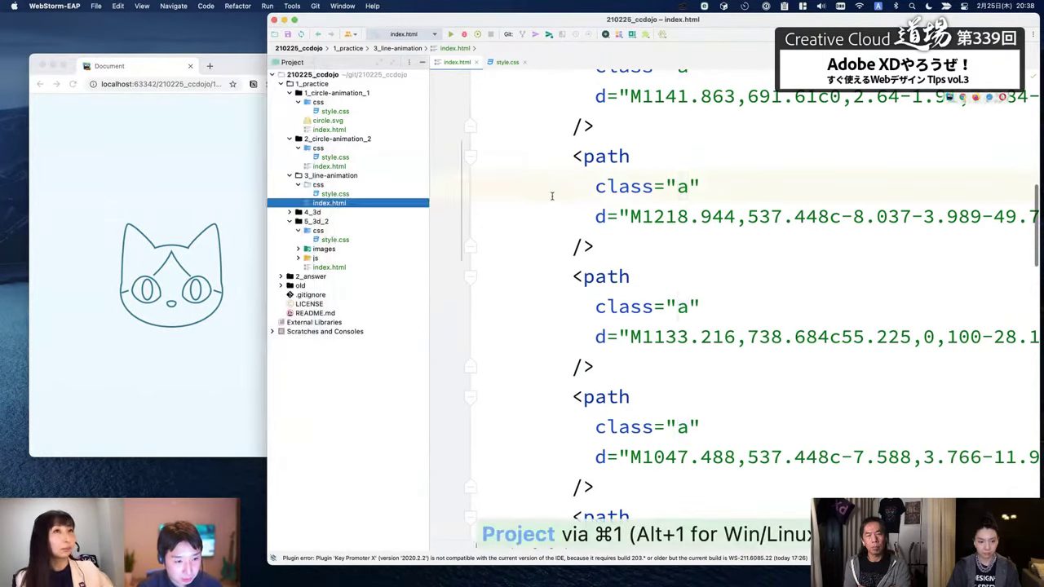
left_click(550, 196)
scroll(509, 178, "up", 5)
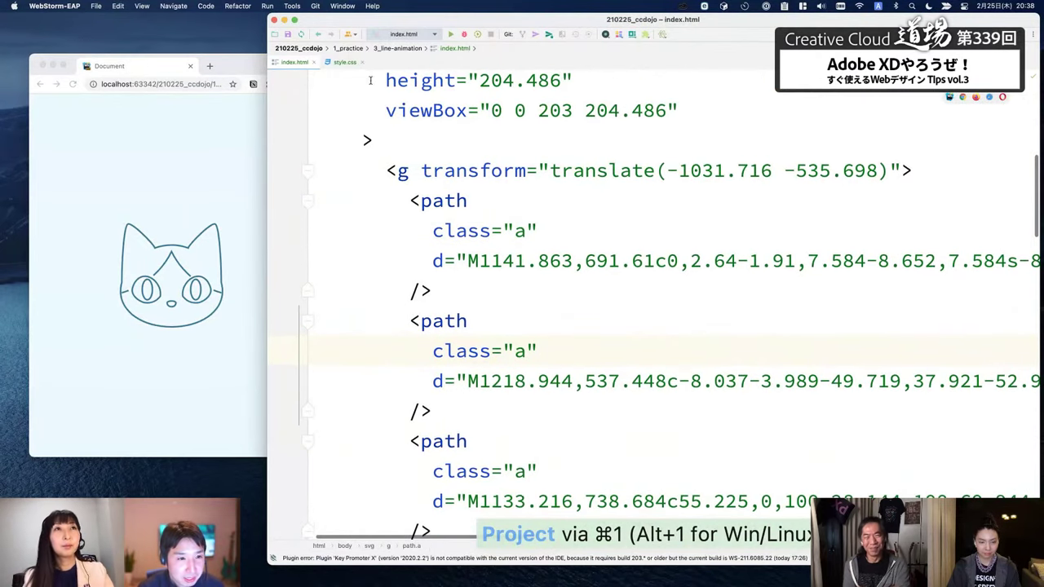
left_click(225, 260)
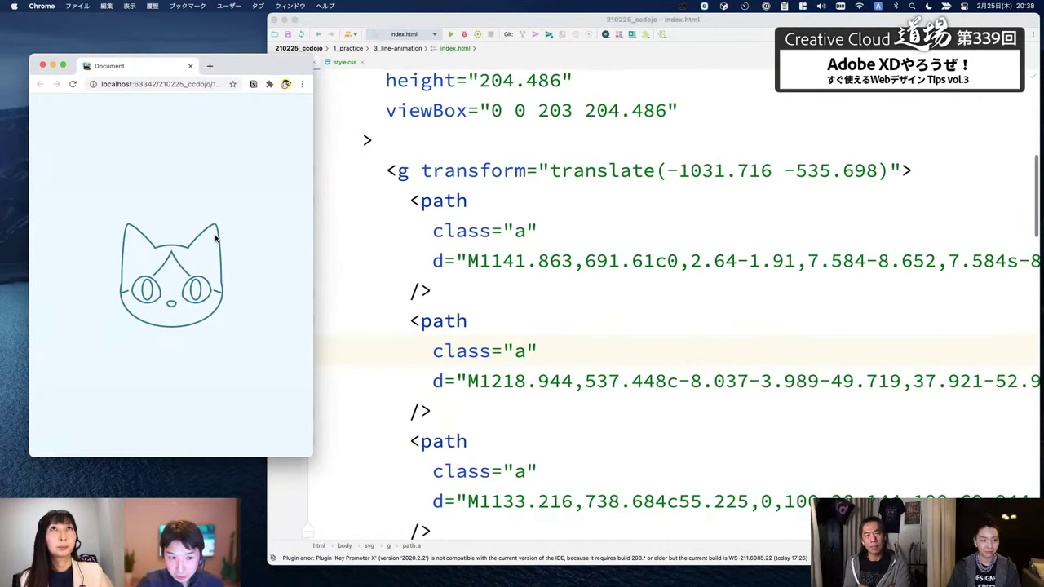
left_click(372, 147)
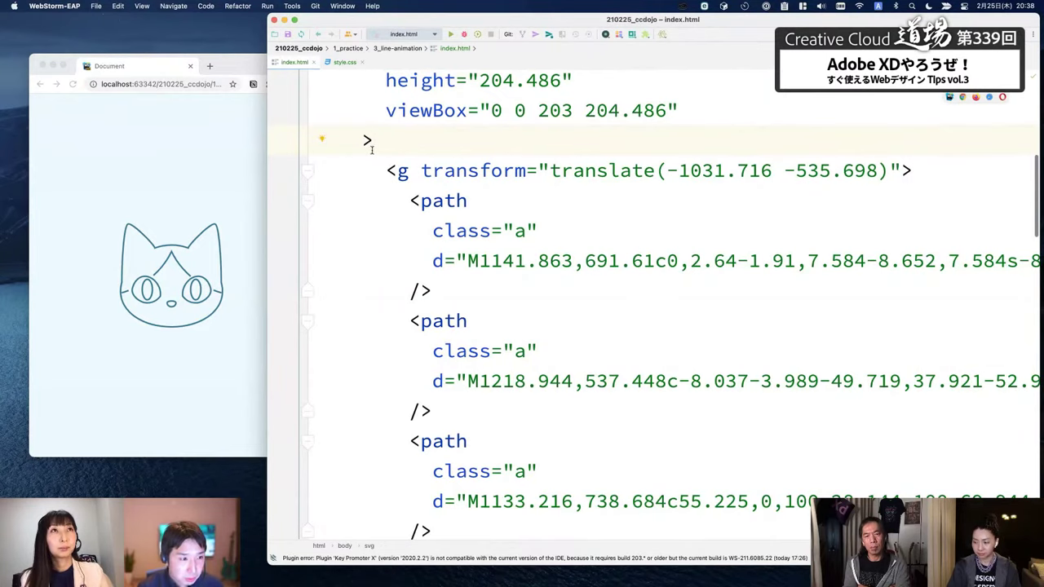
Open style.css at the animation rules and move the editor window clear of the Chrome preview
key("ctrl+Tab")
scroll(518, 231, "down", 3)
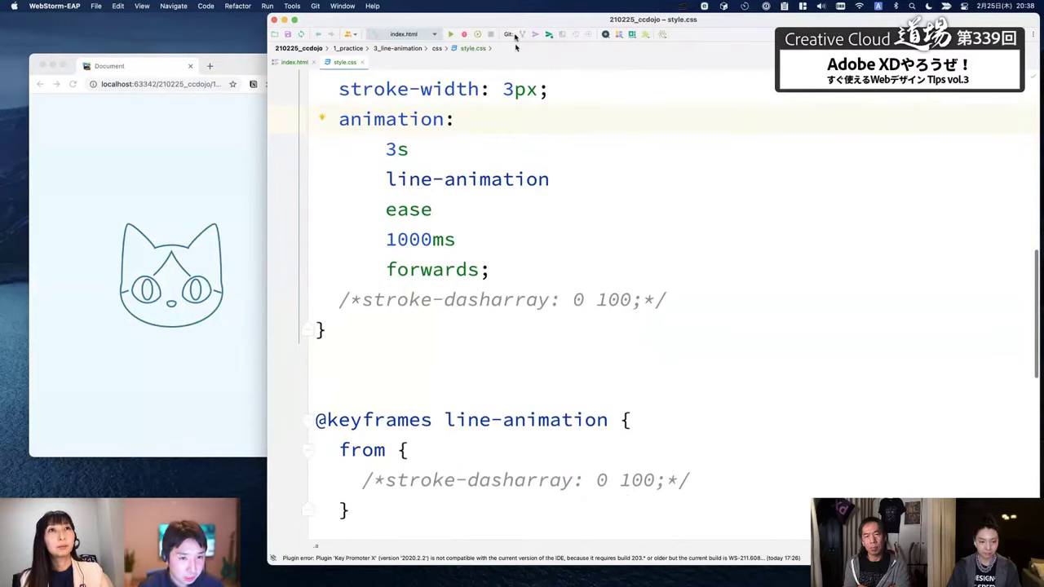
left_click_drag(515, 37, 550, 45)
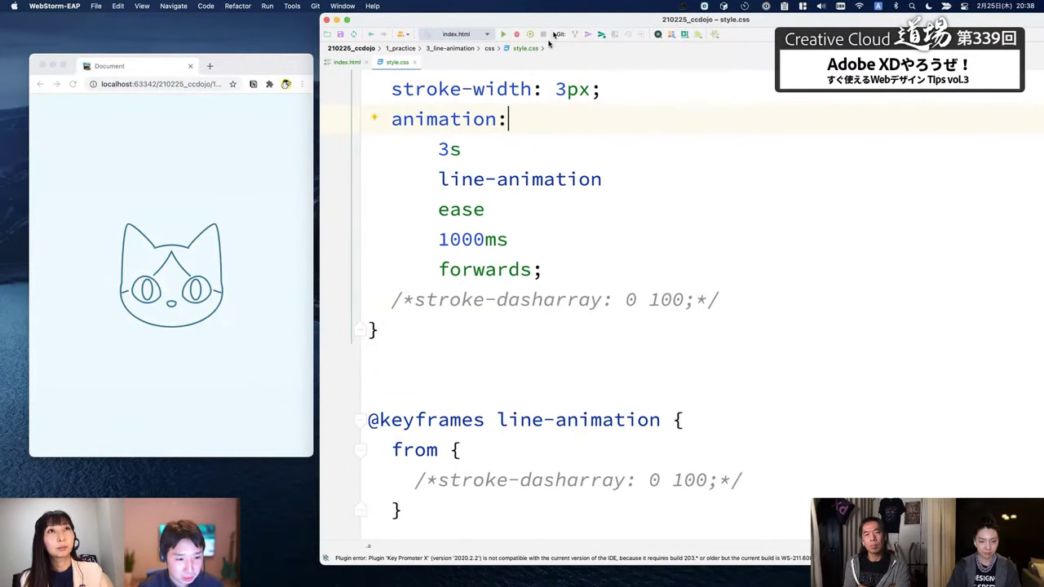
Add stroke-dasharray: 0 100 after the animation declaration in the .a rule and check the cat in Chrome
left_click(571, 268)
scroll(575, 248, "down", 1)
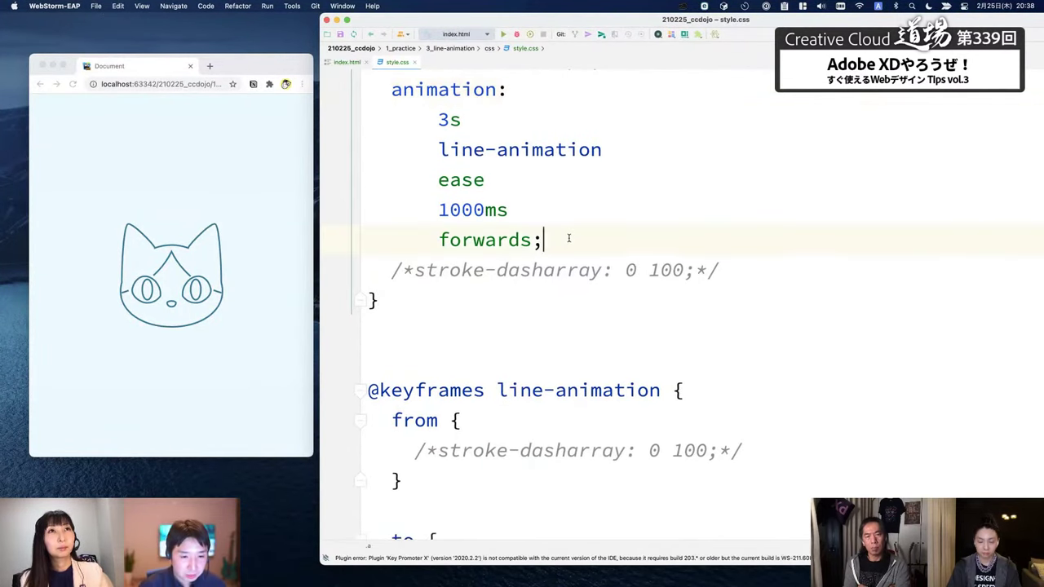
key("Return")
type("st")
key("Return")
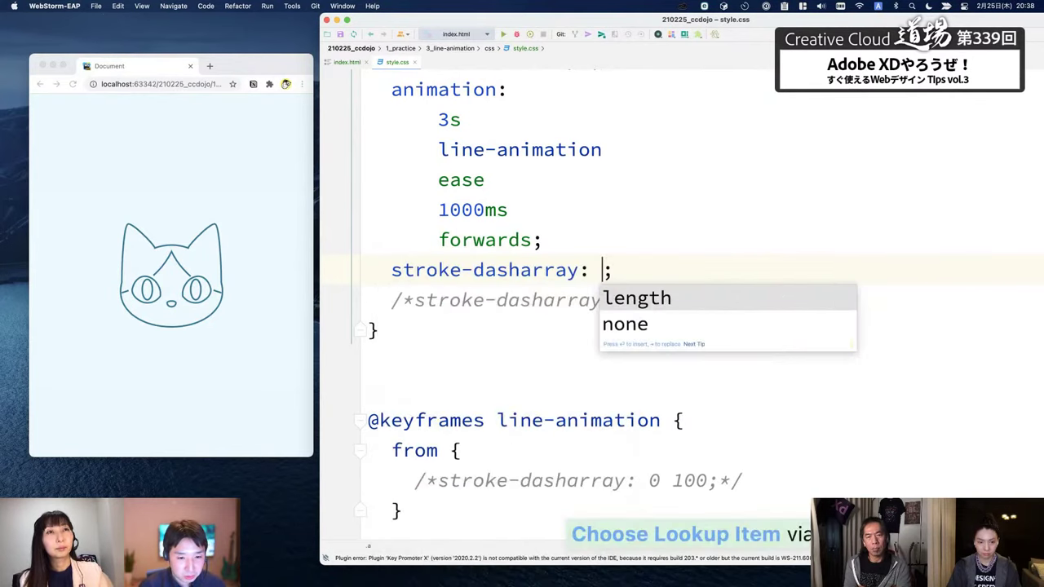
key("Escape")
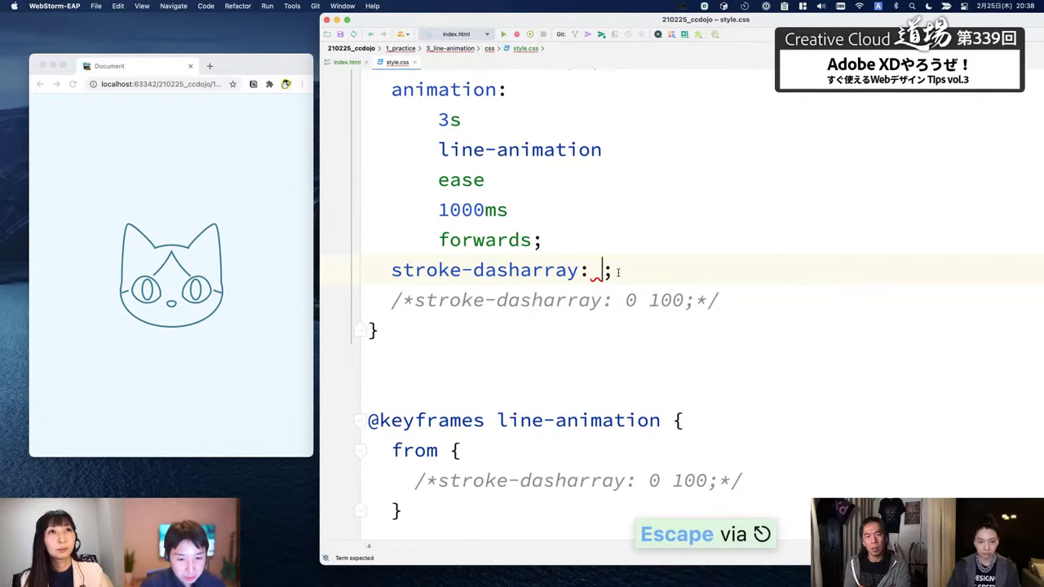
type("0 100")
key("Escape")
left_click(369, 300)
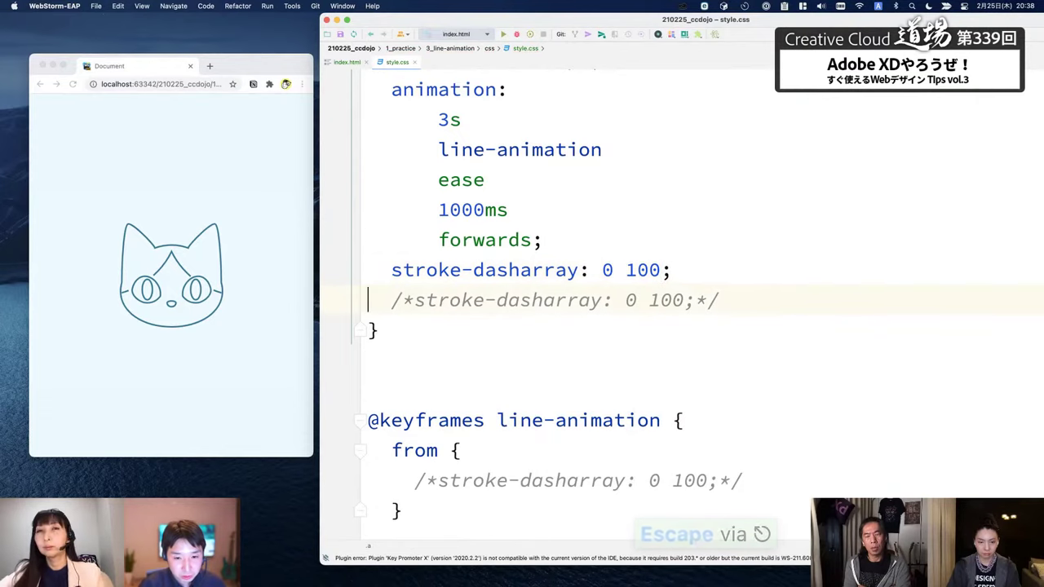
double_click(642, 270)
left_click(218, 206)
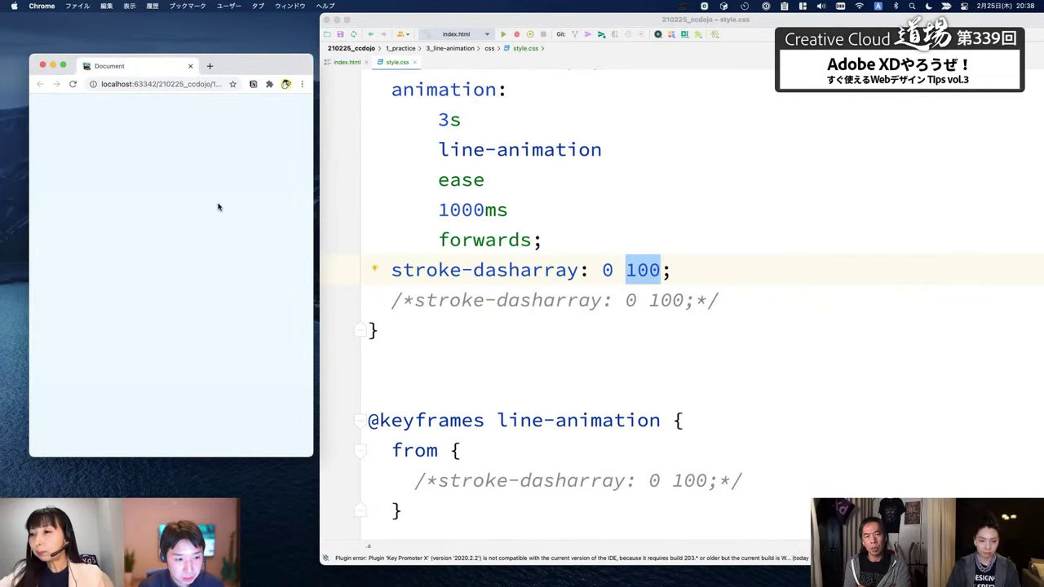
Try to join the 3s and line-animation values onto the animation property's line, and undo the joins
scroll(492, 224, "up", 1)
left_click(433, 113)
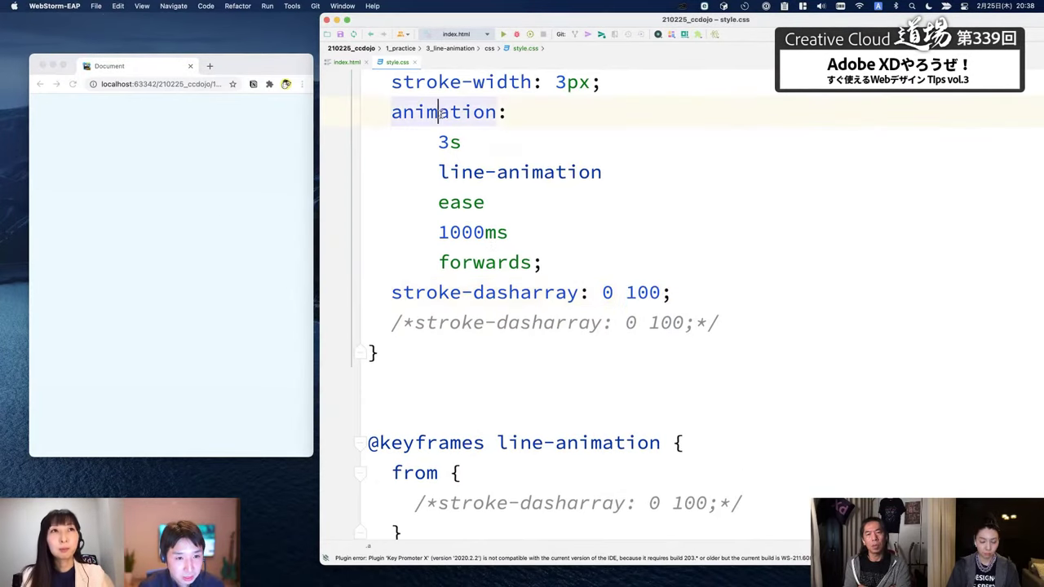
double_click(444, 112)
key("super+c")
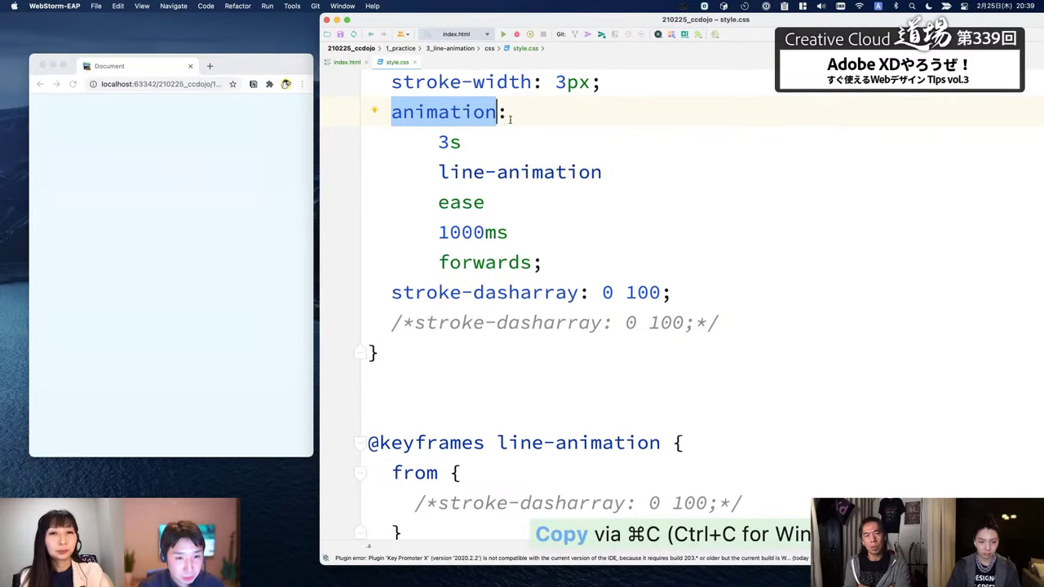
key("End")
key("Down")
key("Right")
key("Up")
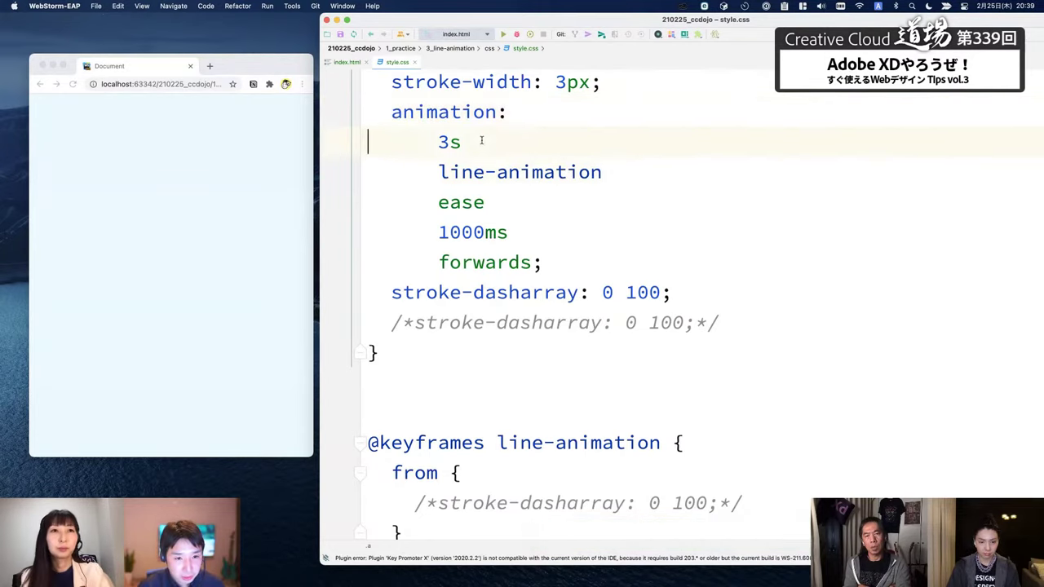
key("BackSpace")
key("Down")
key("Home")
key("BackSpace")
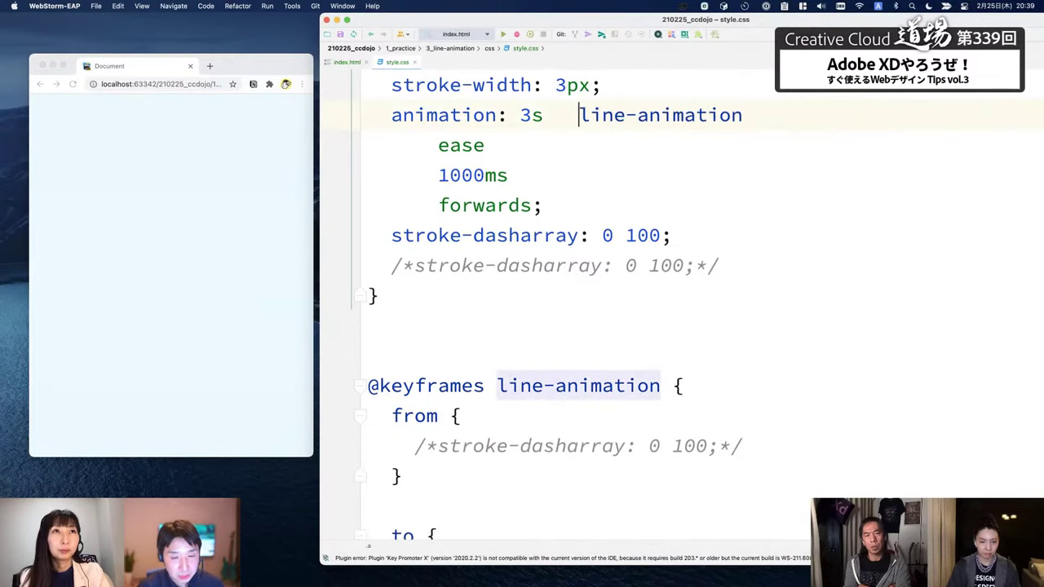
key("super+z")
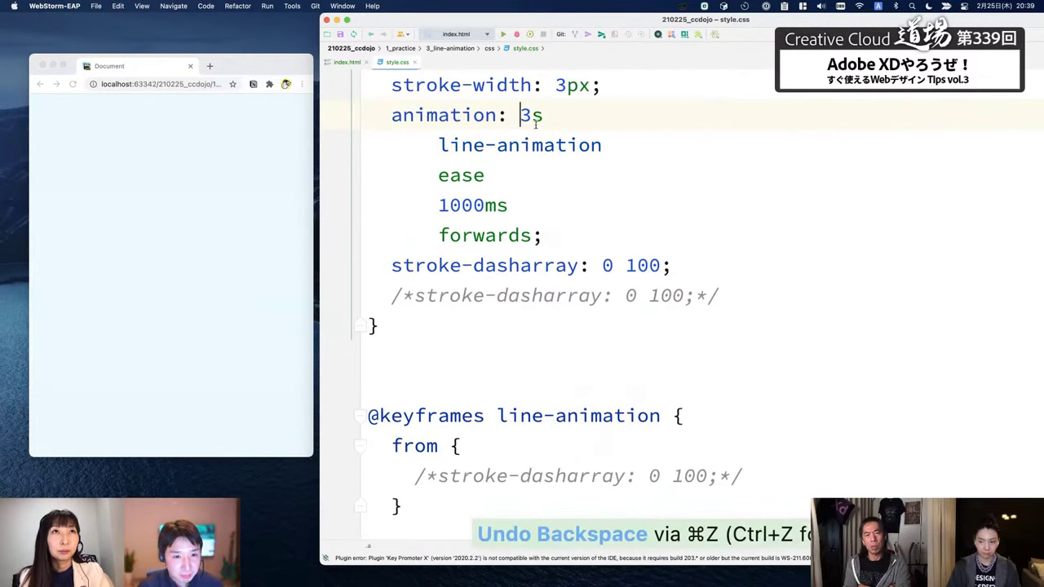
key("super+z")
scroll(485, 131, "up", 1)
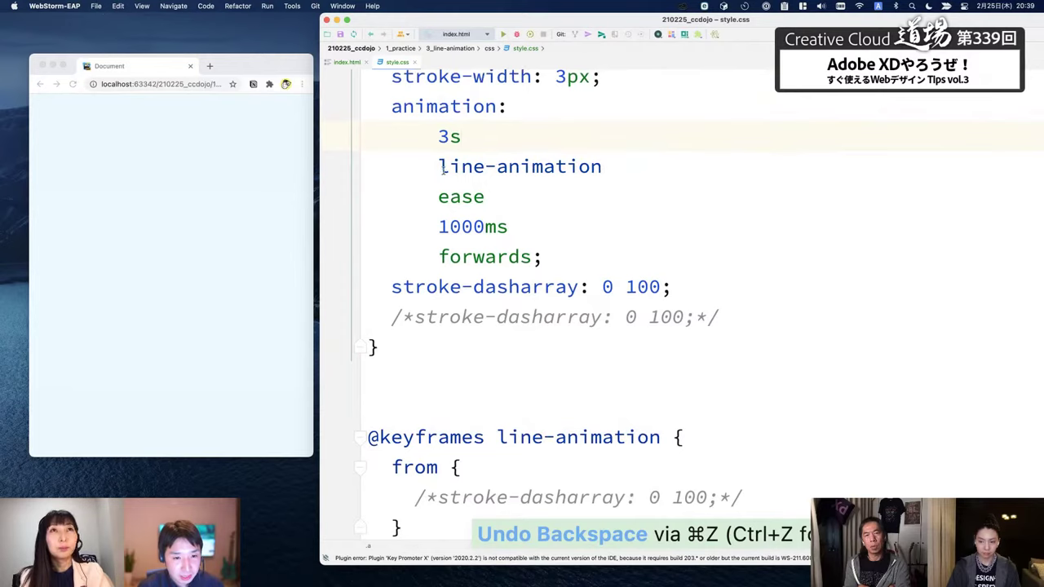
Highlight the line-animation name and the animation property in the .a rule to examine how the keyframes are referenced
left_click_drag(439, 166, 607, 164)
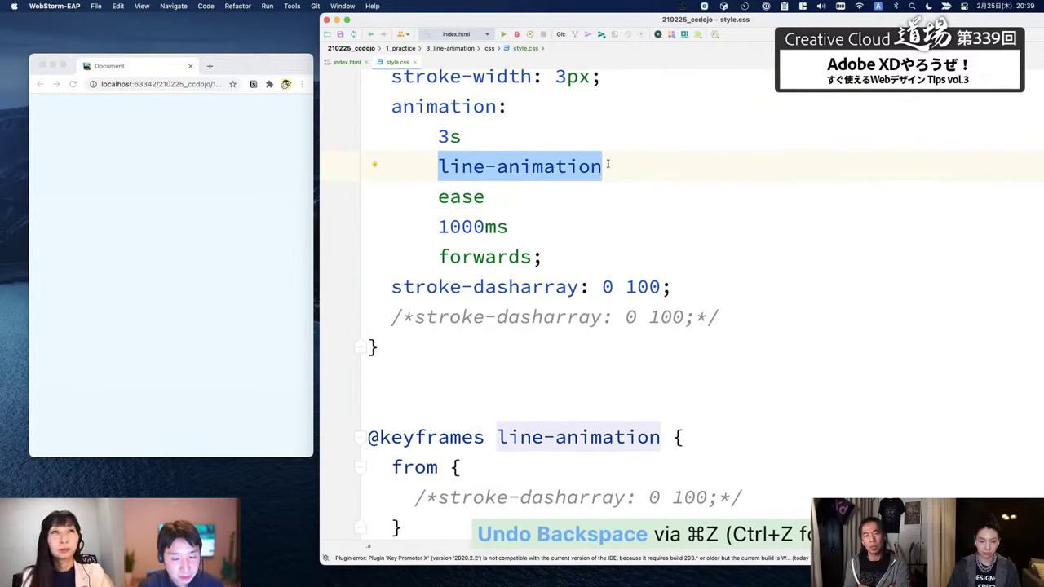
double_click(450, 110)
key("super+c")
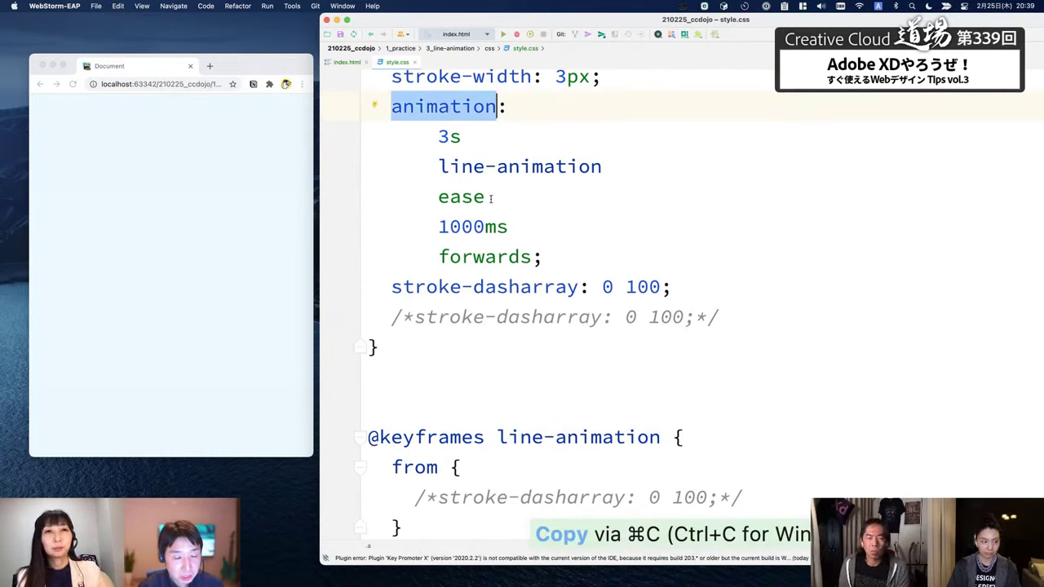
Change the animation's easing to ease-in-out, removing the extra semicolon after it, and save the stylesheet
left_click(491, 198)
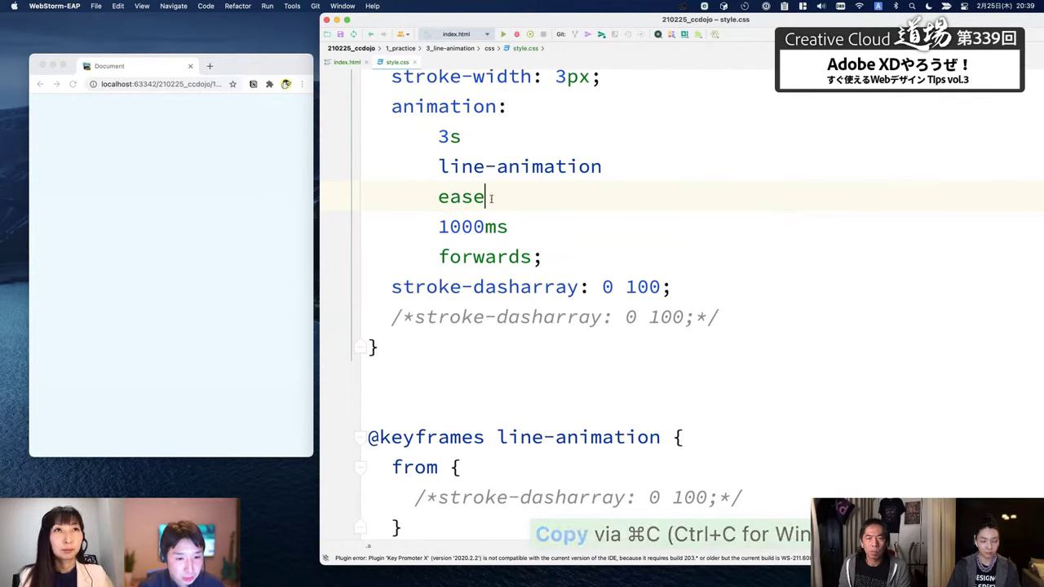
type("-")
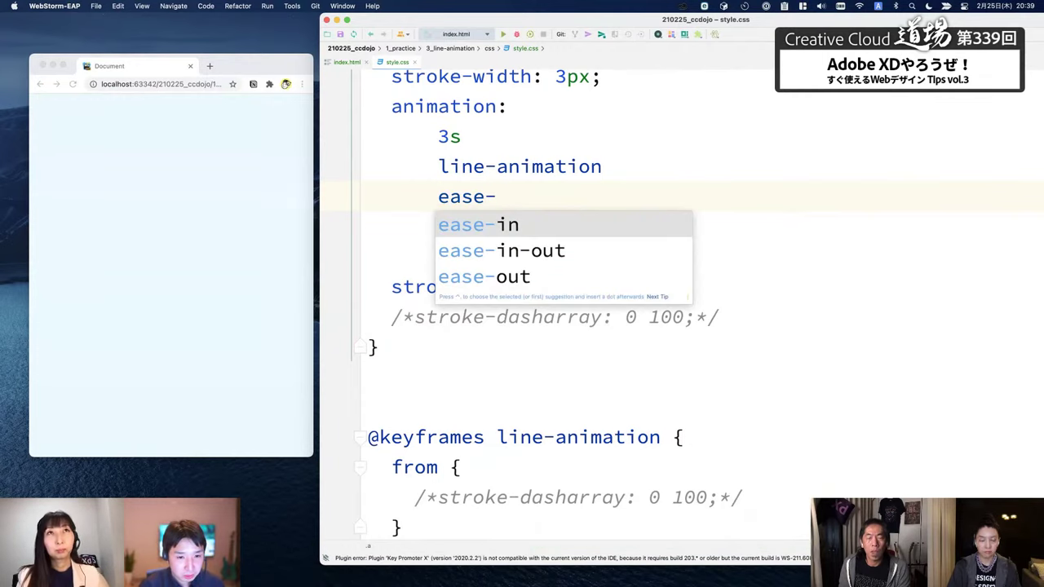
key("Down")
key("Return")
key("super+s")
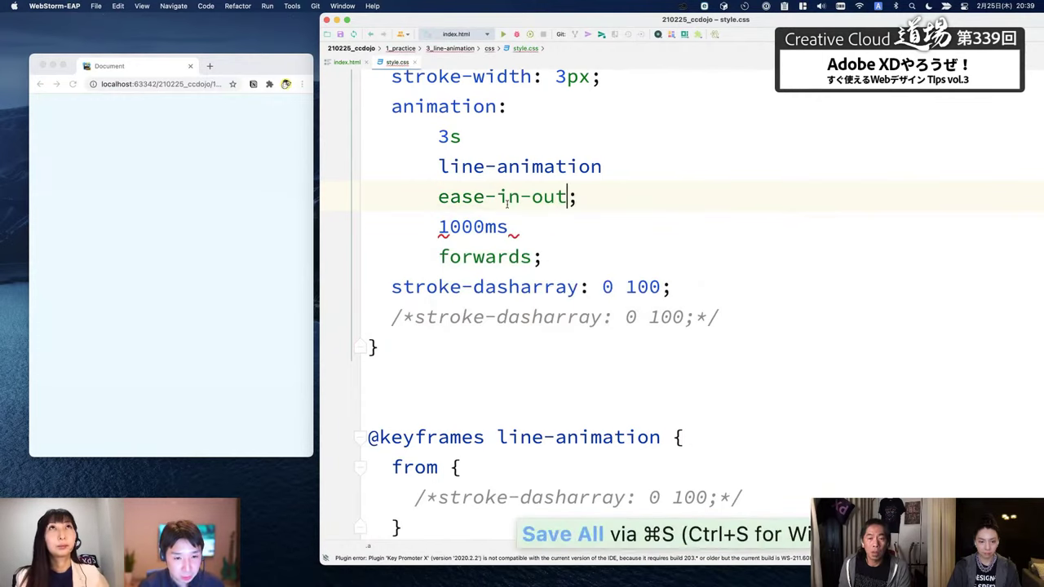
key("shift+Right")
key("BackSpace")
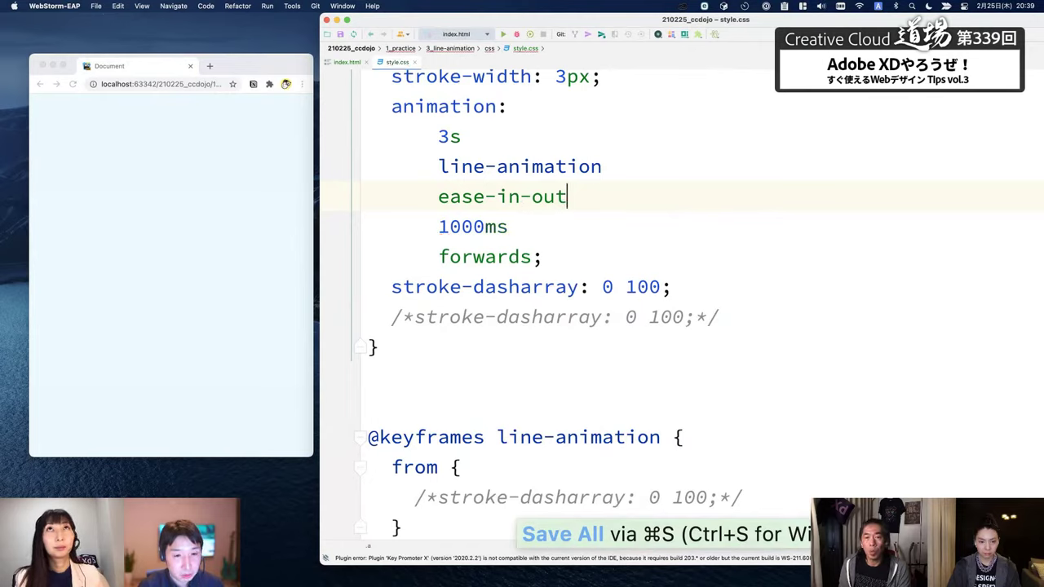
Highlight the 1000ms delay in the animation declaration to examine it
left_click(528, 226)
left_click_drag(526, 227, 443, 226)
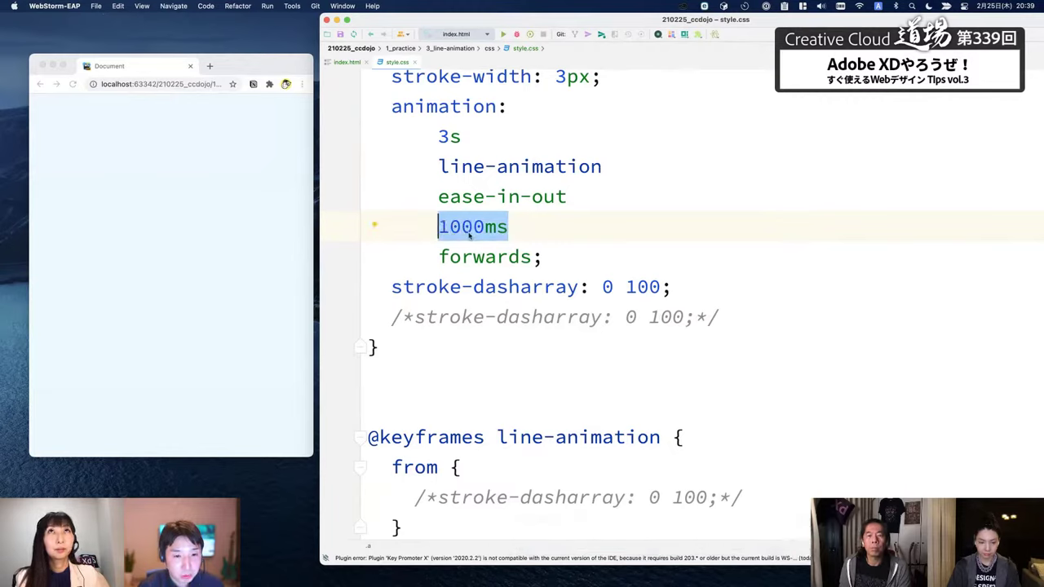
left_click(502, 233)
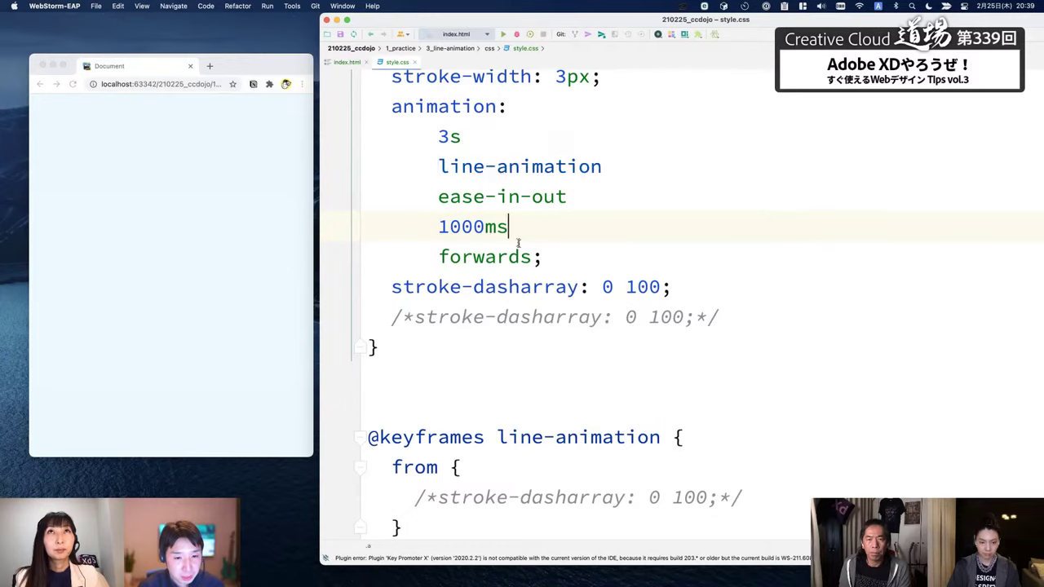
Add stroke-dasharray: 0 100 to the from block of the line-animation keyframes and save the stylesheet
scroll(524, 249, "down", 5)
scroll(524, 249, "down", 1)
left_click(518, 309)
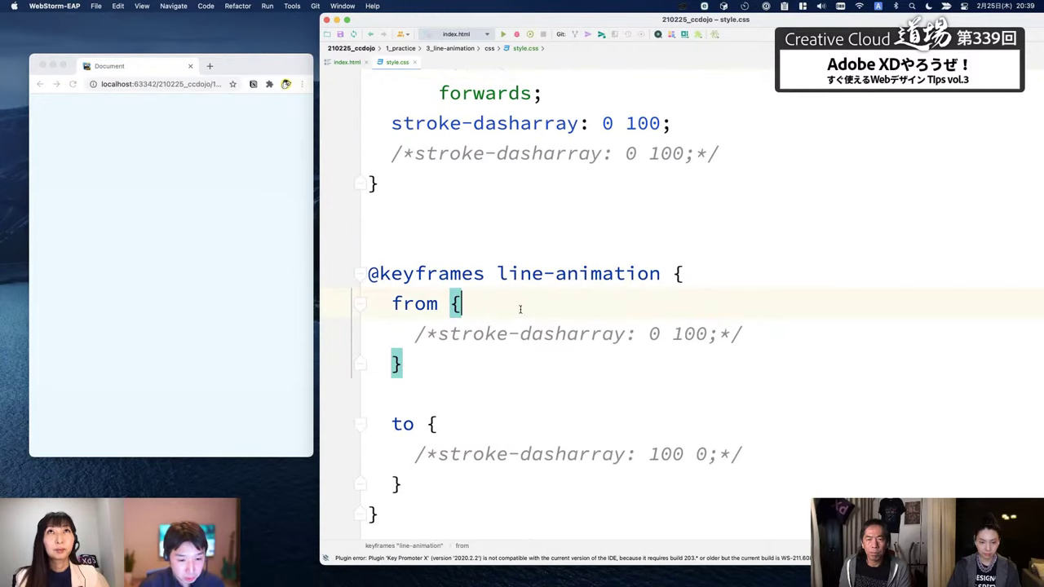
key("Return")
type("st")
key("Return")
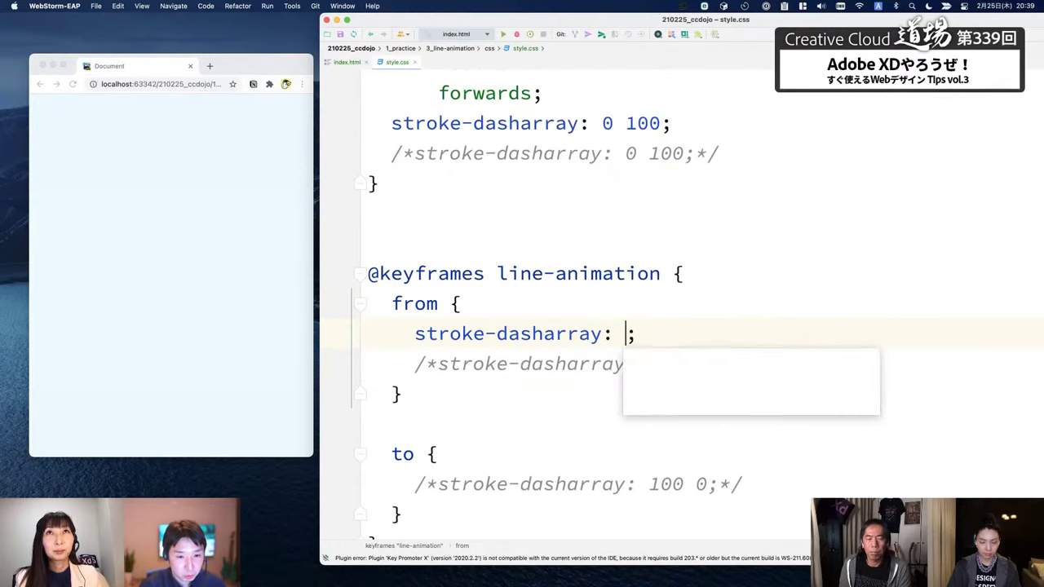
key("Escape")
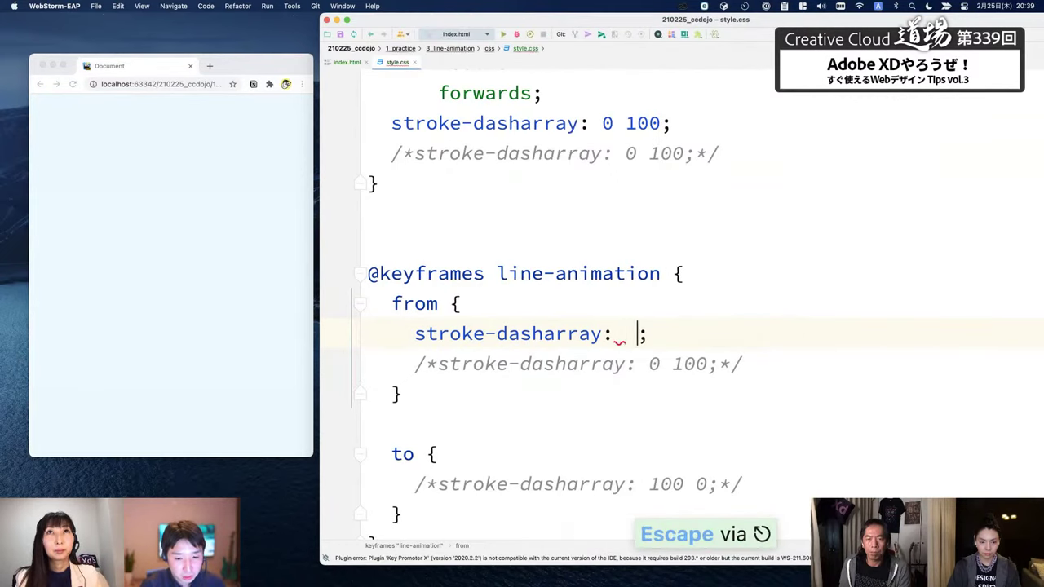
key("BackSpace")
type("0 1")
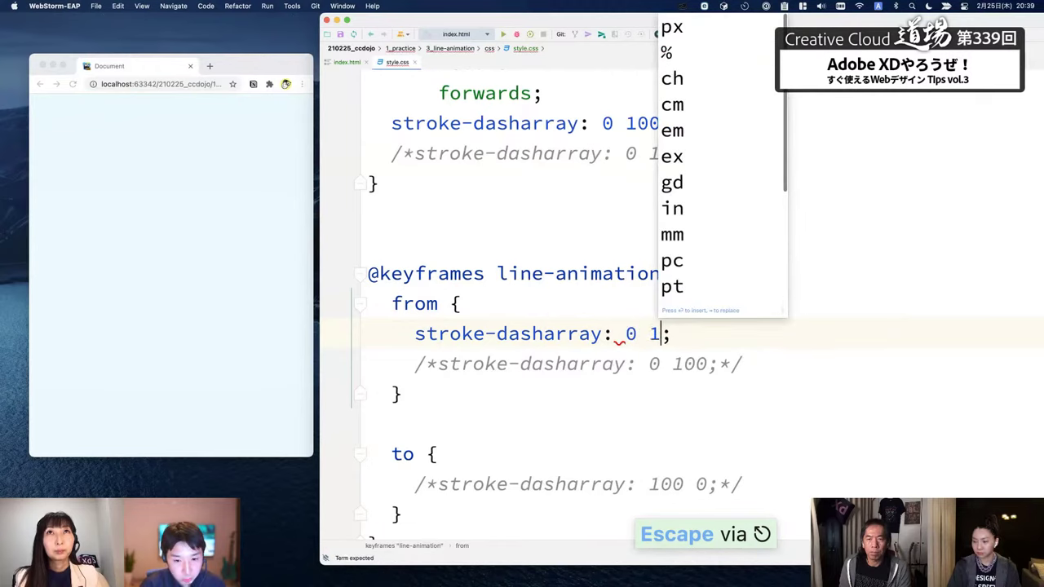
type("00")
key("super+s")
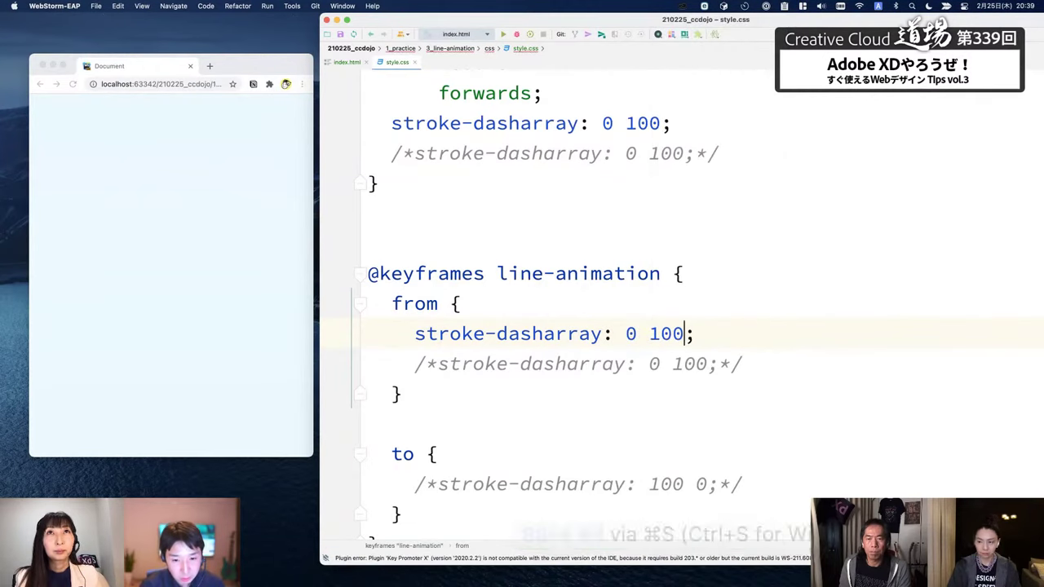
scroll(516, 330, "down", 3)
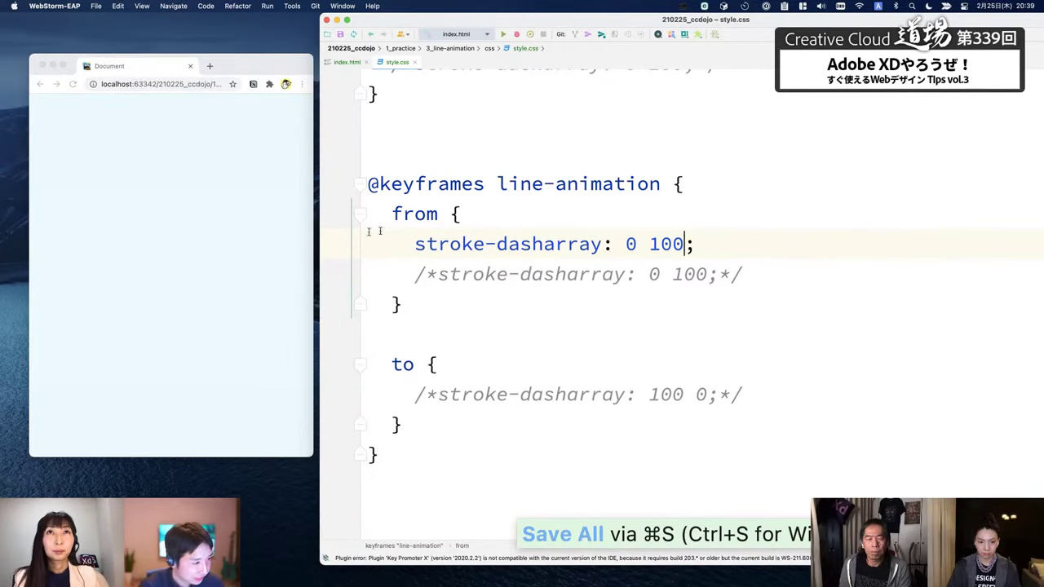
left_click_drag(653, 244, 661, 244)
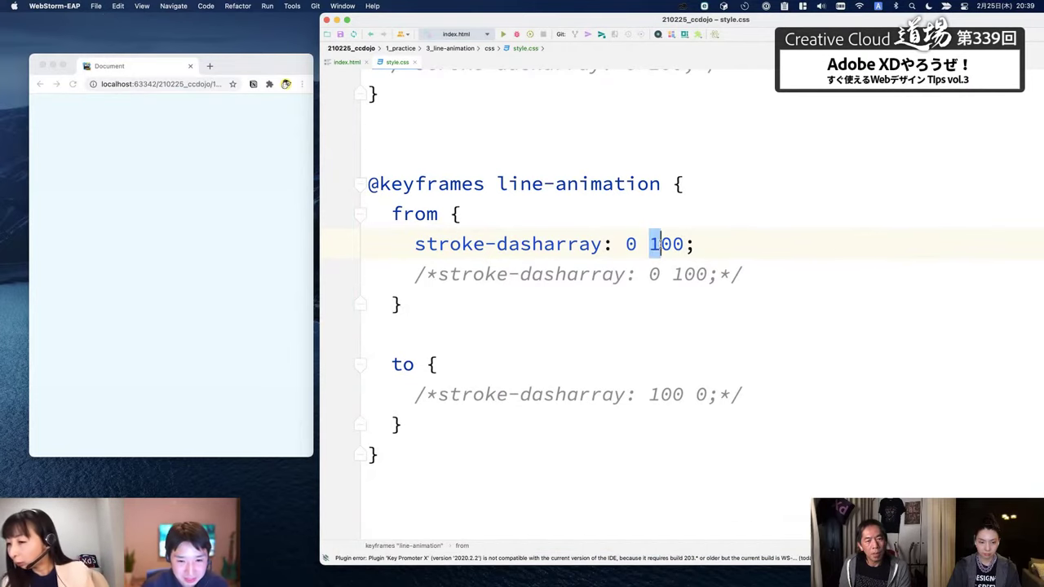
scroll(658, 244, "up", 3)
mouse_move(637, 144)
left_mouse_down()
mouse_move(626, 143)
mouse_move(660, 144)
left_mouse_up()
key("ctrl+g")
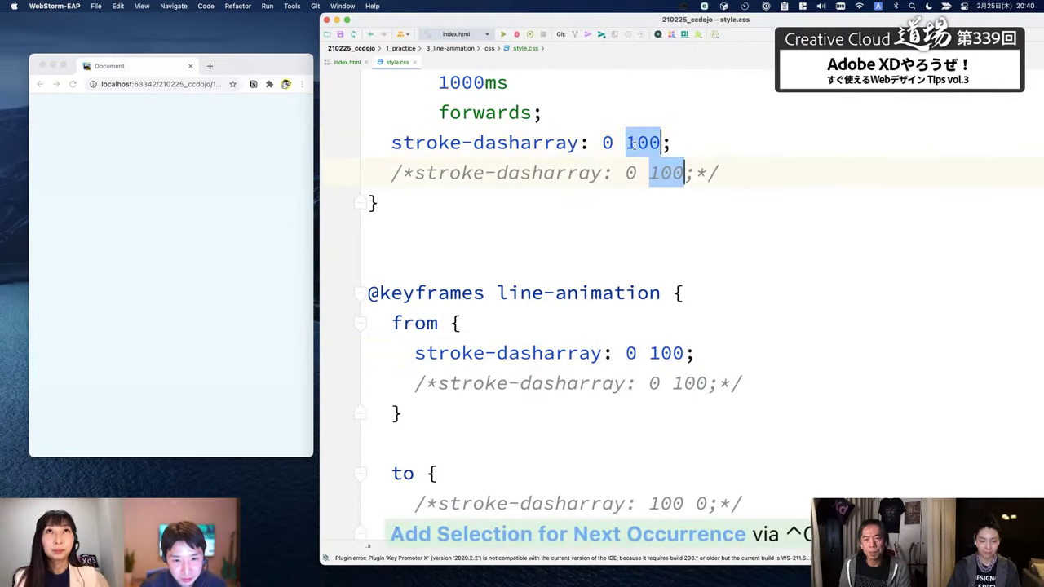
key("Escape")
Set the stroke-dasharray gap to 300 in the .a rule, its commented copy and the keyframes' from block, and save the stylesheet
double_click(645, 143)
key("ctrl+g")
key("ctrl+g")
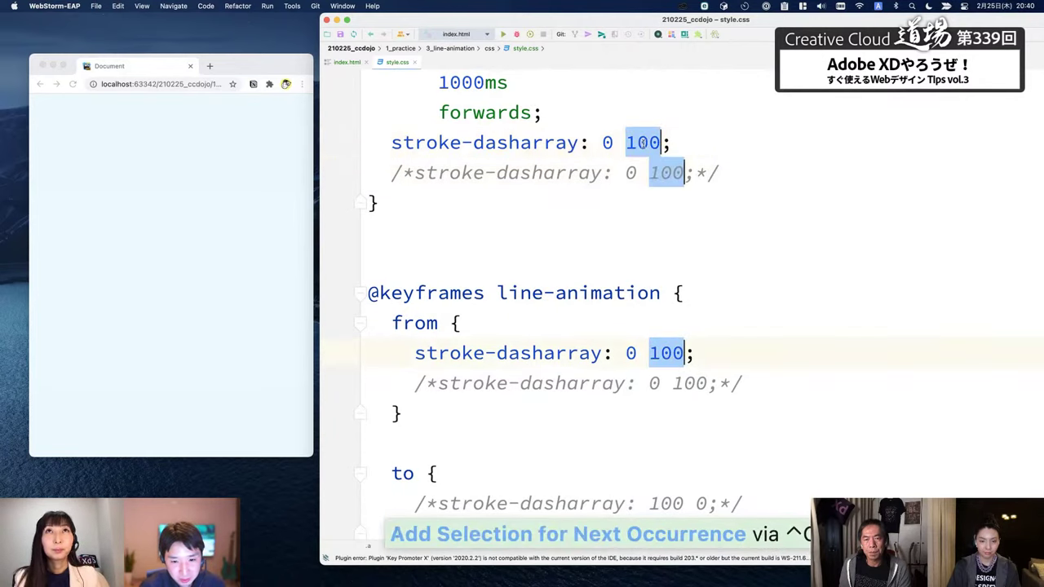
key("Left")
key("Right")
key("BackSpace")
type("3")
key("super+s")
key("Escape")
key("Escape")
key("Left")
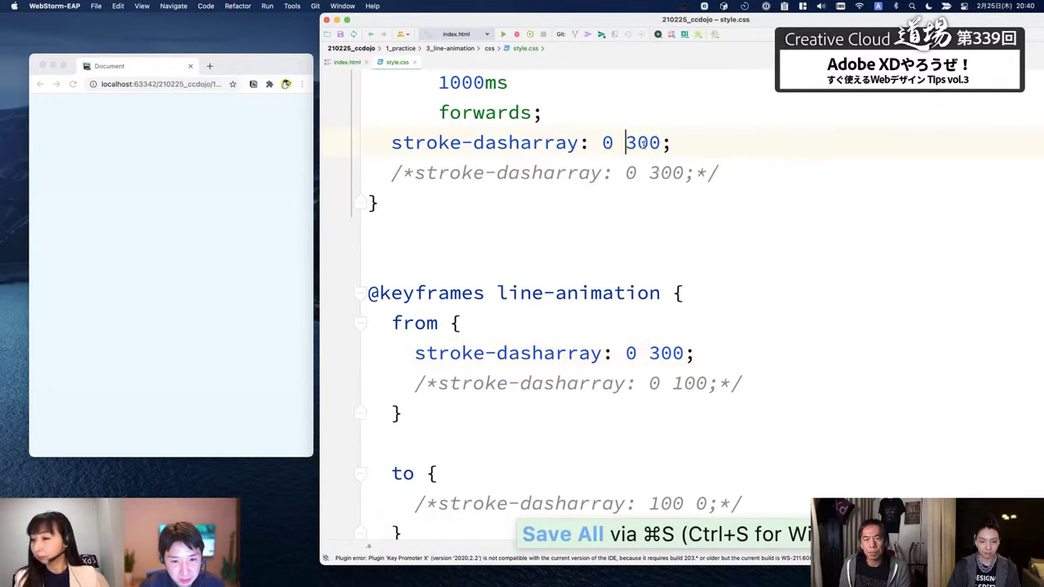
Copy the stroke-dasharray declaration from the from block into the to block of the line-animation keyframes
scroll(677, 382, "down", 3)
double_click(412, 272)
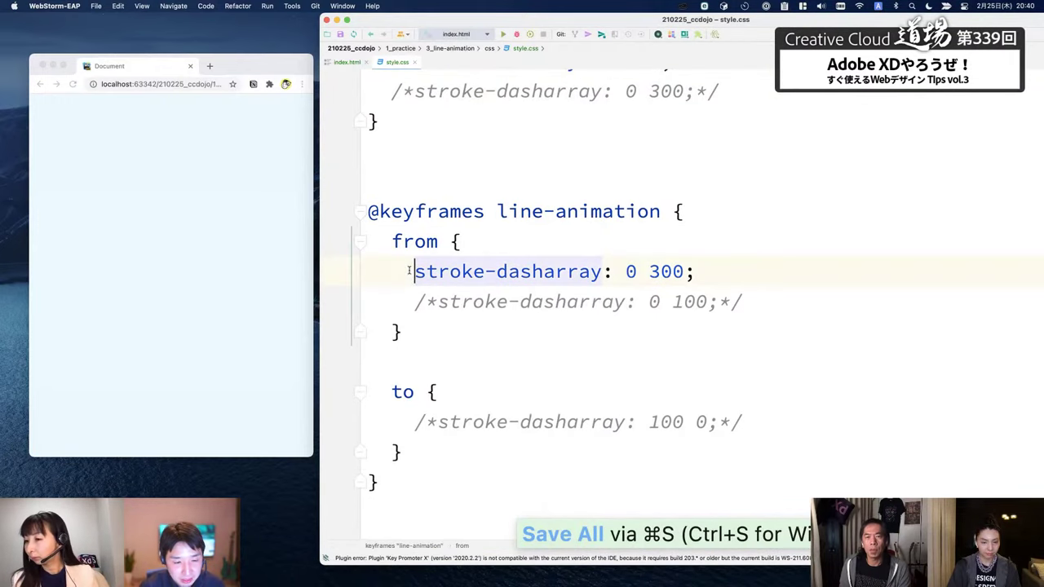
left_click_drag(411, 272, 699, 268)
key("super+c")
left_click(537, 395)
key("Return")
key("super+v")
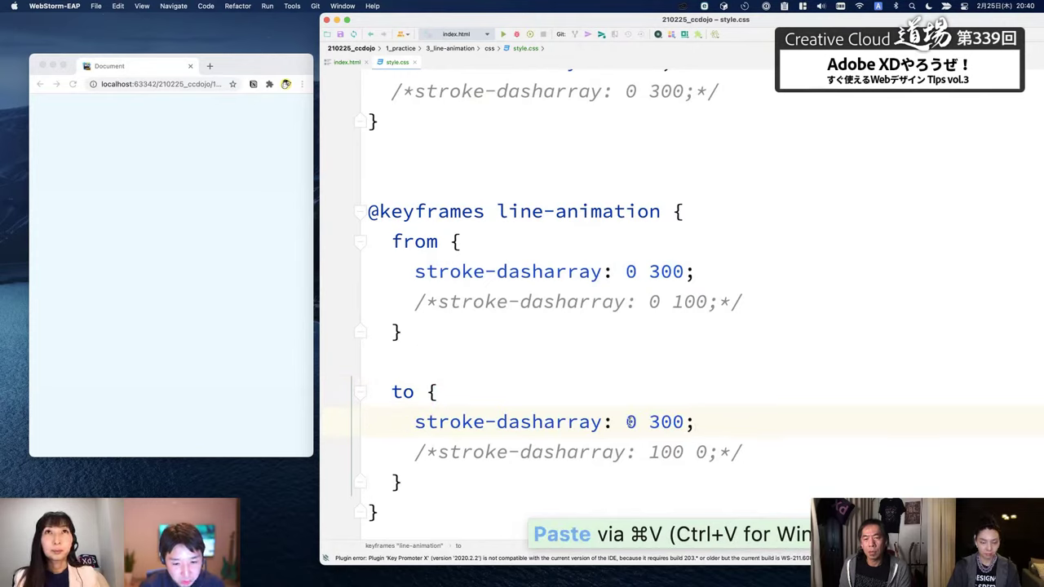
Set stroke-dasharray in the to block to 300 0 and save the stylesheet
double_click(631, 422)
key("BackSpace")
key("Delete")
key("alt+Right")
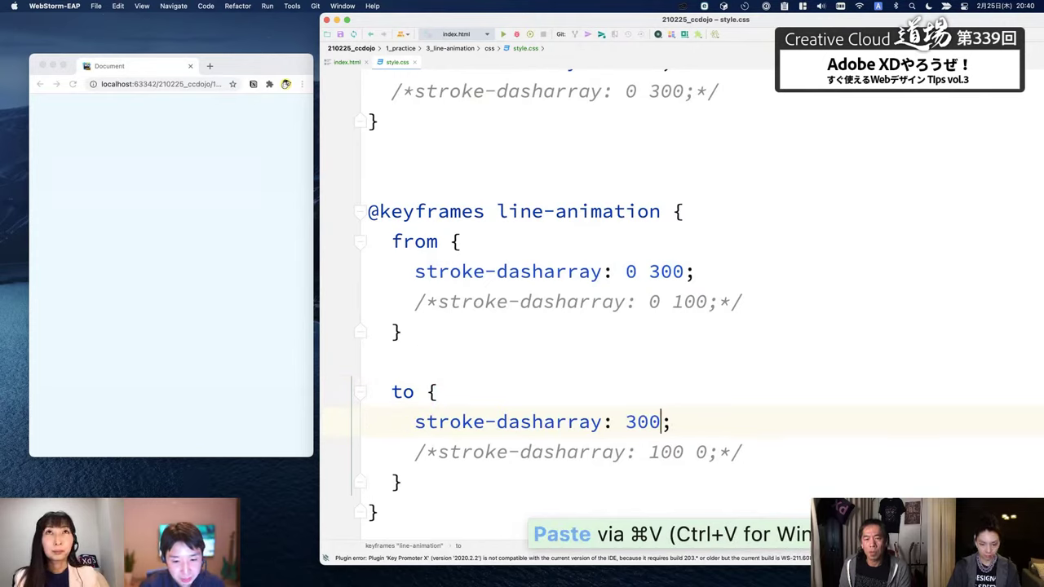
type("0")
key("BackSpace")
type("0-")
key("super+s")
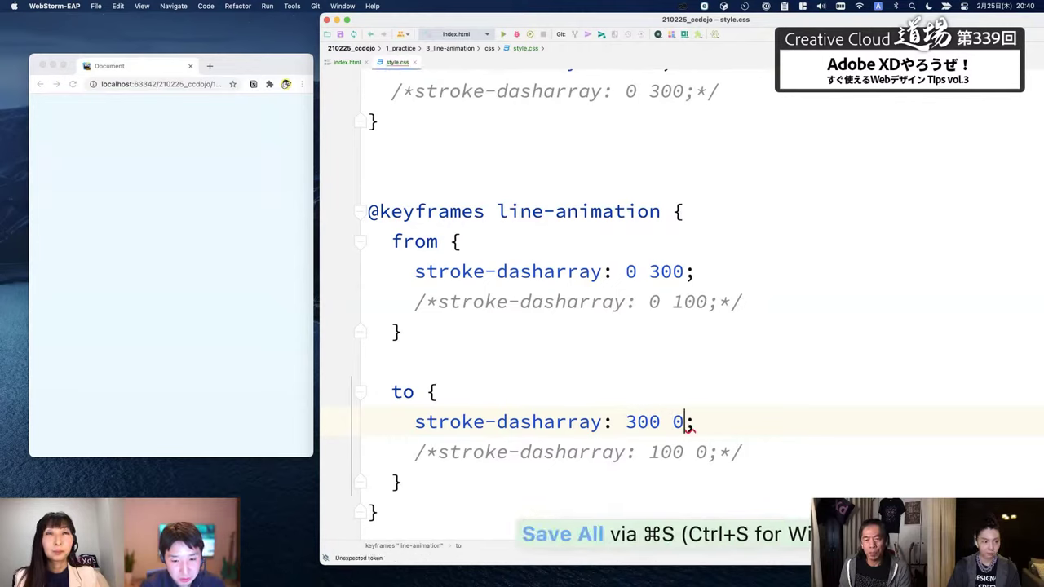
Switch to Chrome and reload the page to replay the cat line-drawing animation
left_click(238, 213)
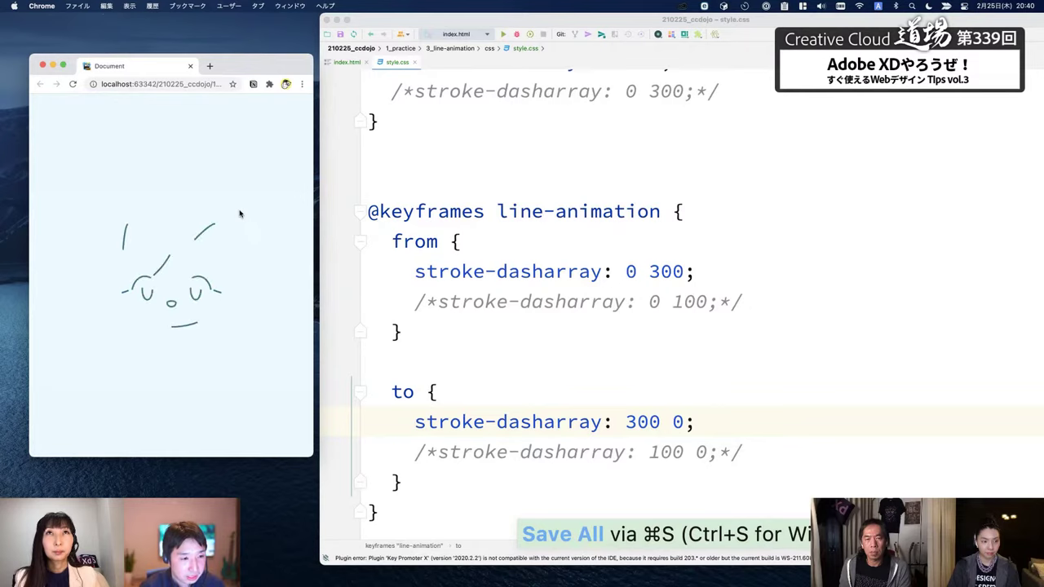
scroll(492, 274, "up", 2)
scroll(492, 274, "up", 6)
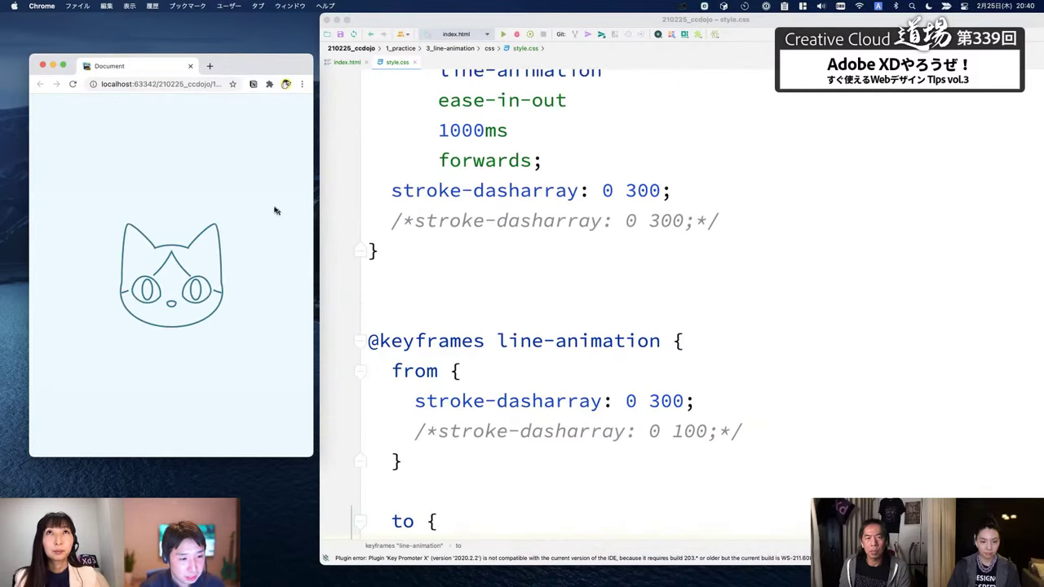
key("super+r")
Set the animation duration in the .a rule to 1s and save the stylesheet
scroll(478, 267, "up", 3)
scroll(478, 266, "up", 1)
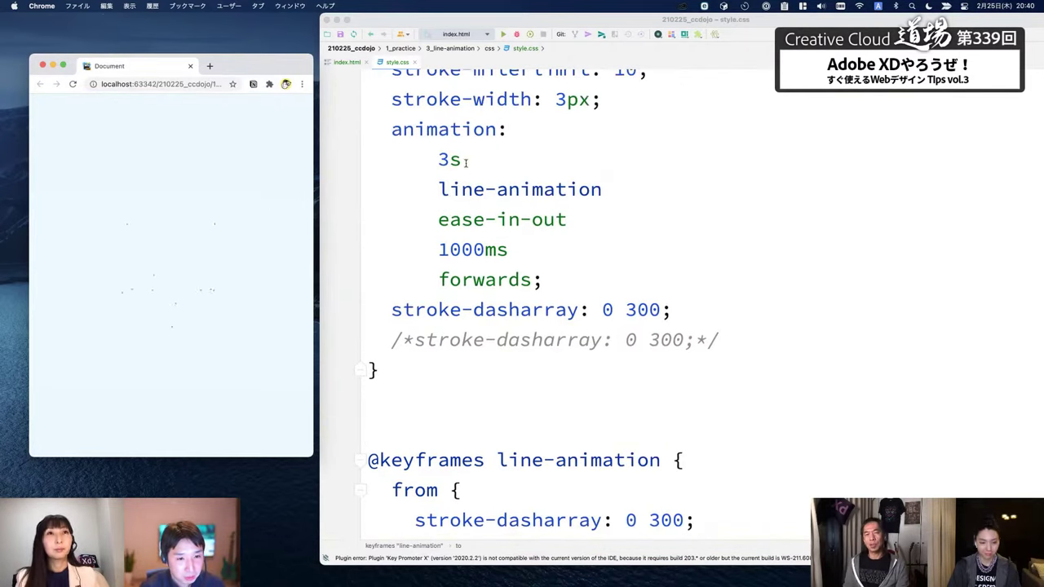
left_click(459, 159)
left_click_drag(450, 160, 439, 159)
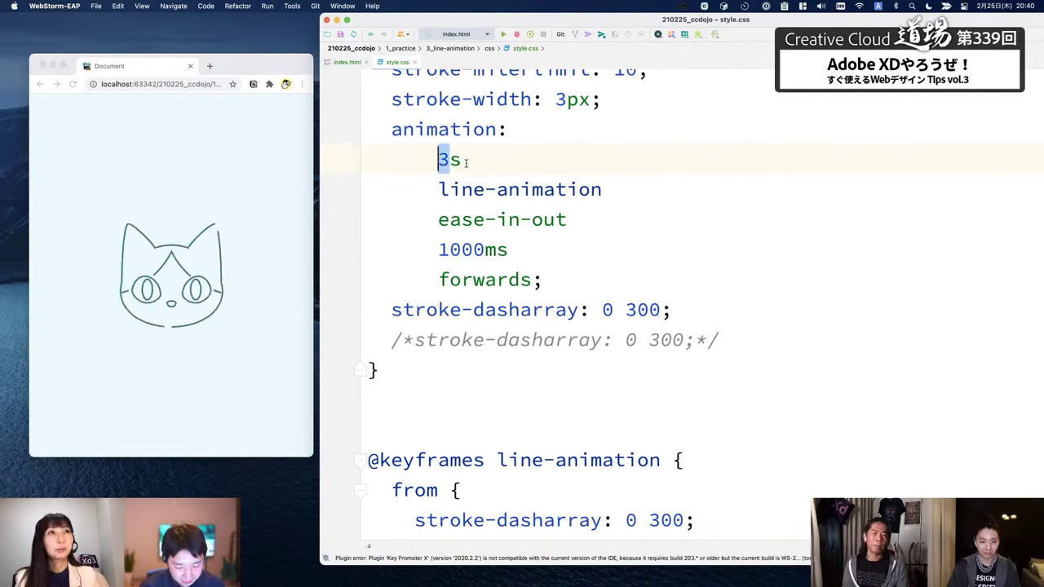
type("1")
key("super+s")
key("Escape")
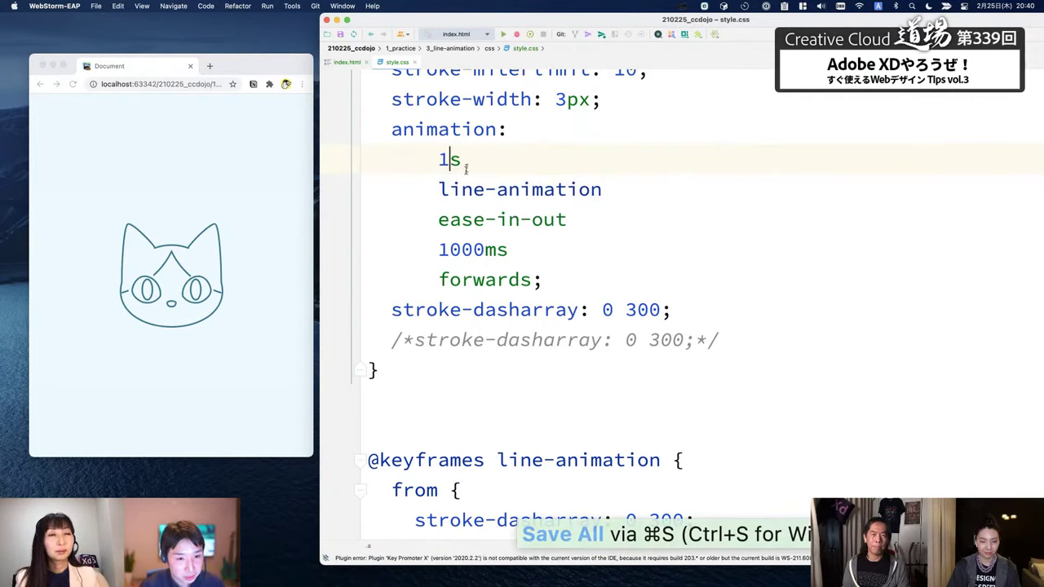
Copy the 1s duration value and reload the page in Chrome to preview the animation
left_click_drag(461, 159, 439, 159)
key("super+c")
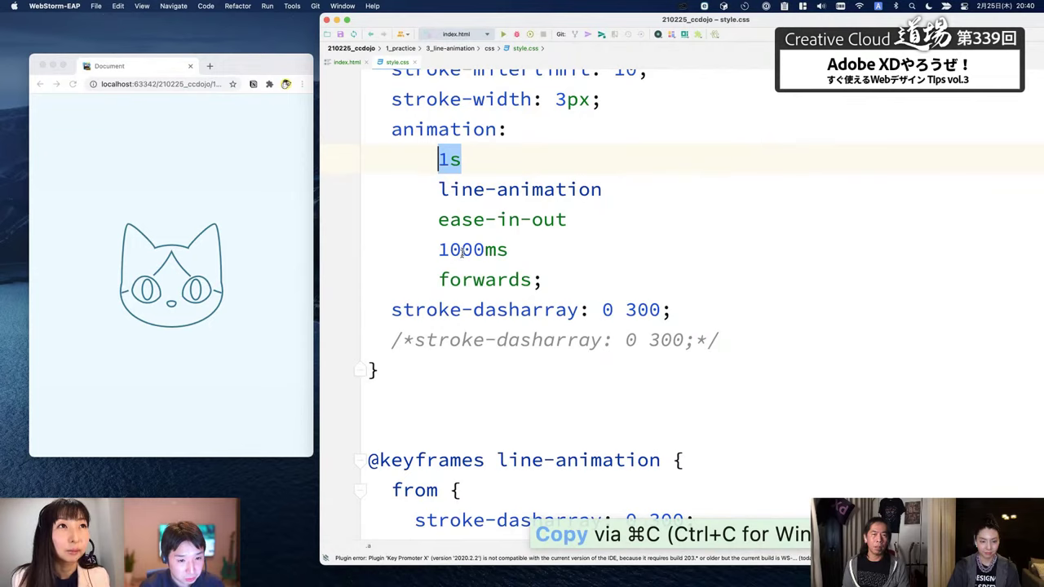
left_click(294, 165)
key("super+r")
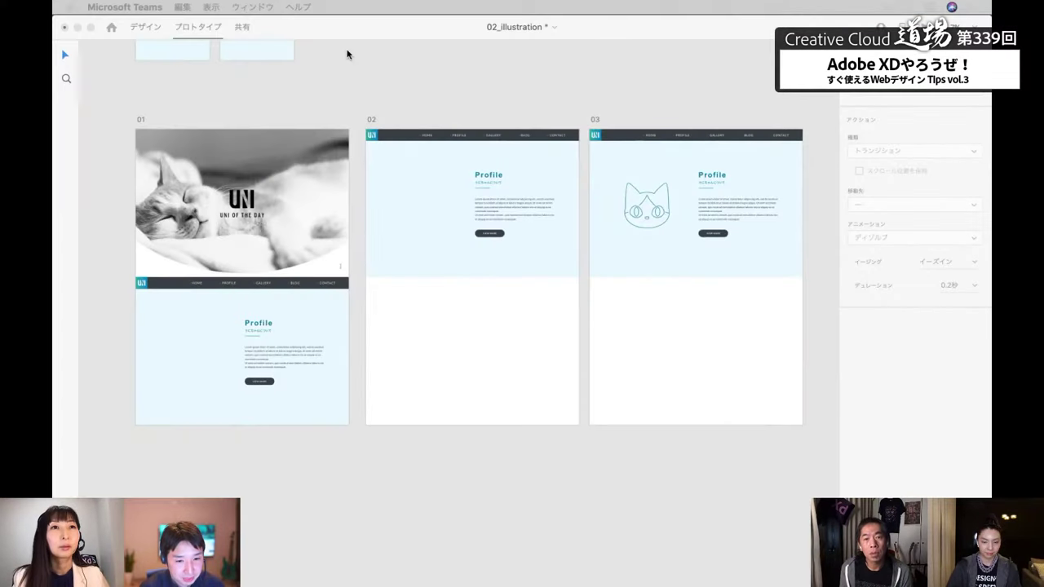
Preview the 02_illustration prototype in Adobe XD from artboard 01 through the cat drawing in the Profile section, and close the preview
scroll(346, 54, "down", 2)
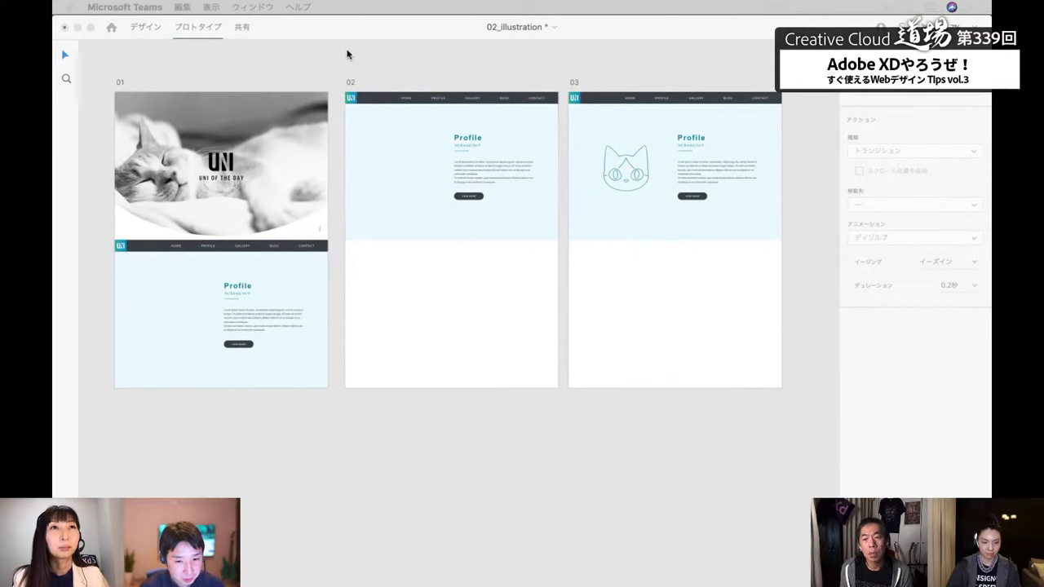
left_click(120, 85)
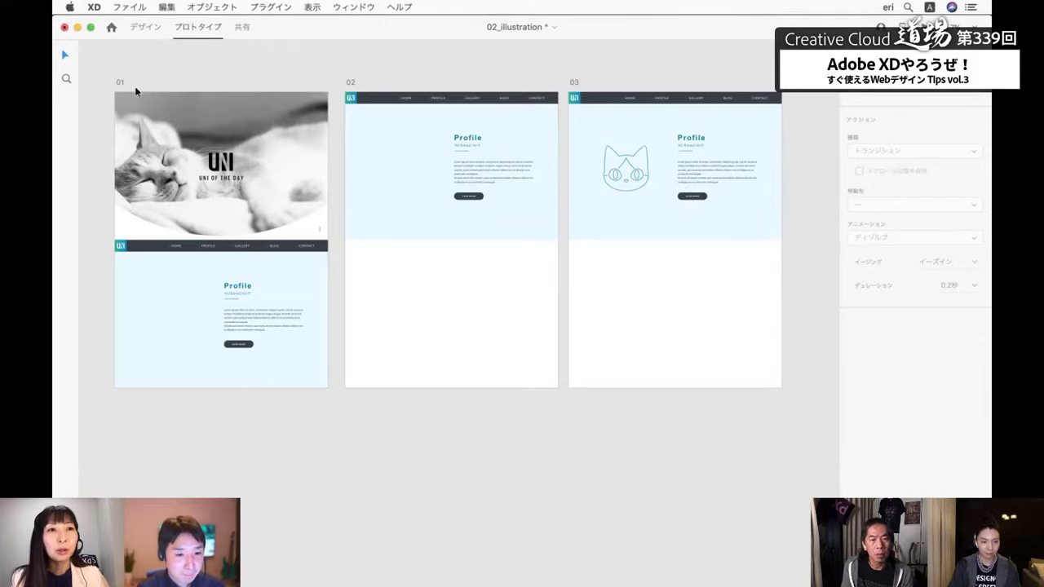
left_click(120, 85)
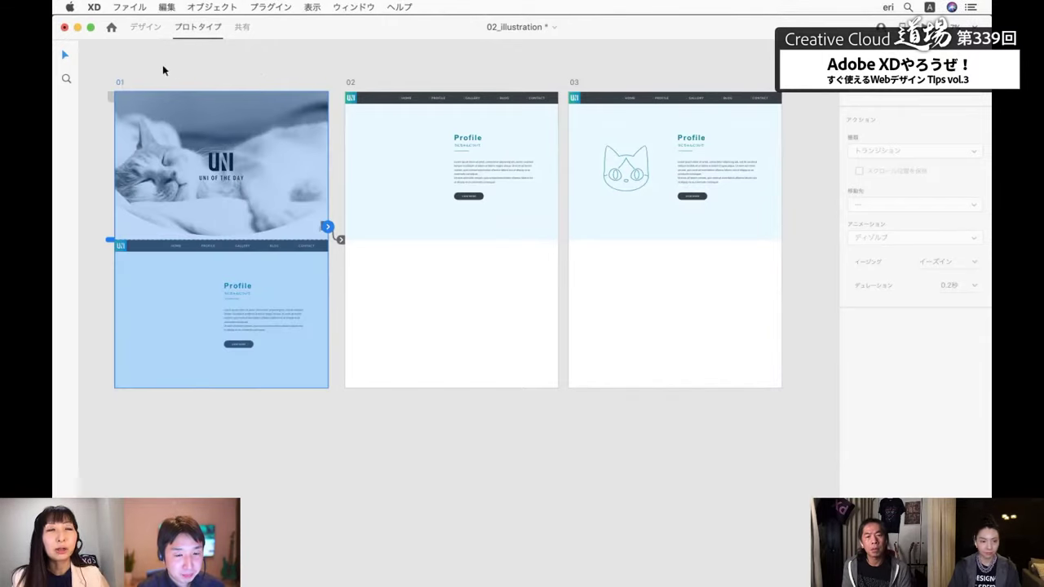
key("super+Return")
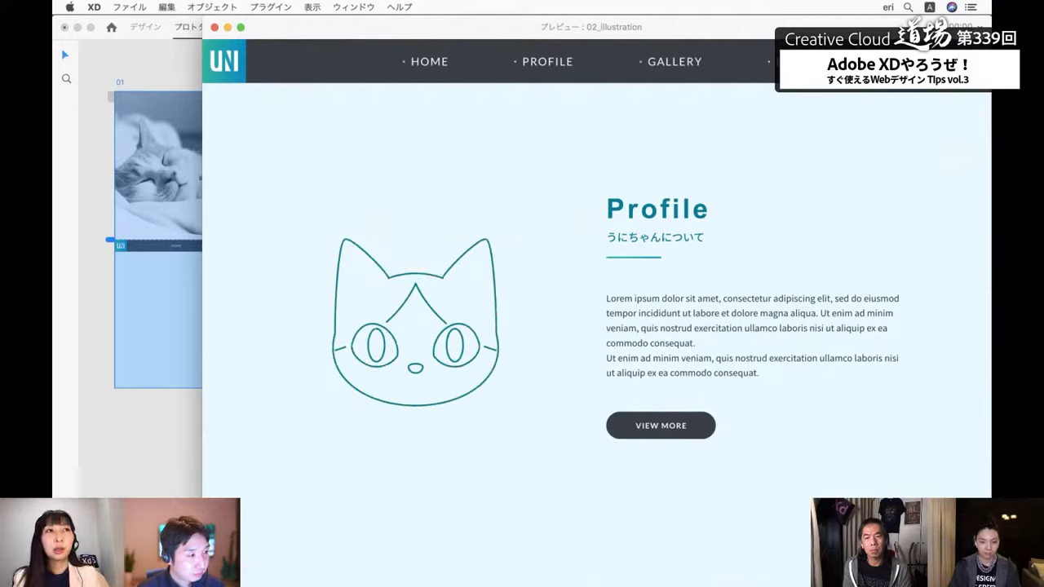
left_click(216, 29)
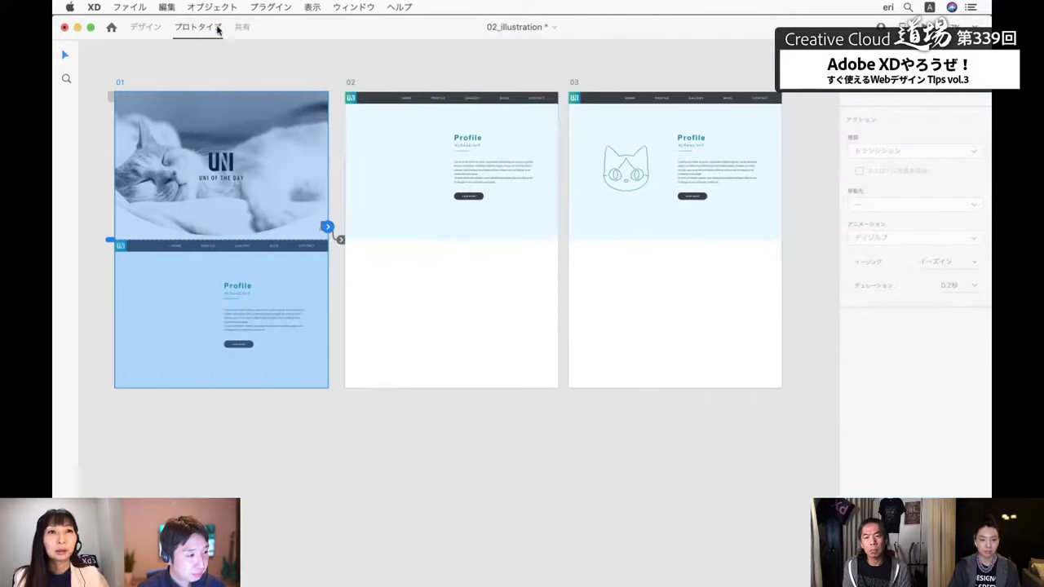
Switch to Keynote and present the dashed-line animation slides from slide 27 through the SVG export settings for style and file-size optimization
key("super+Tab")
key("super+Tab")
key("super+Tab")
key("super+Tab")
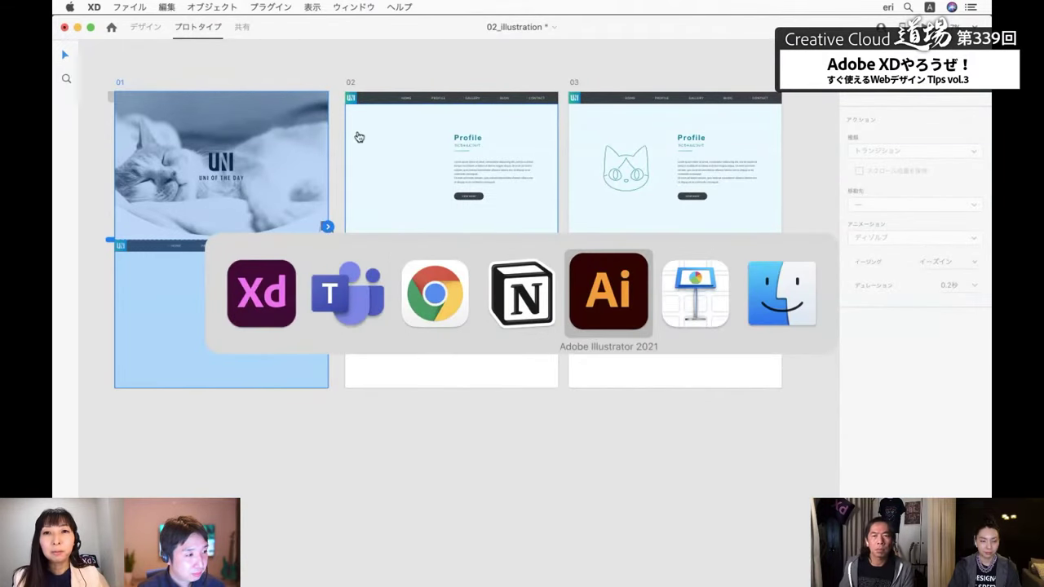
key("super+Tab")
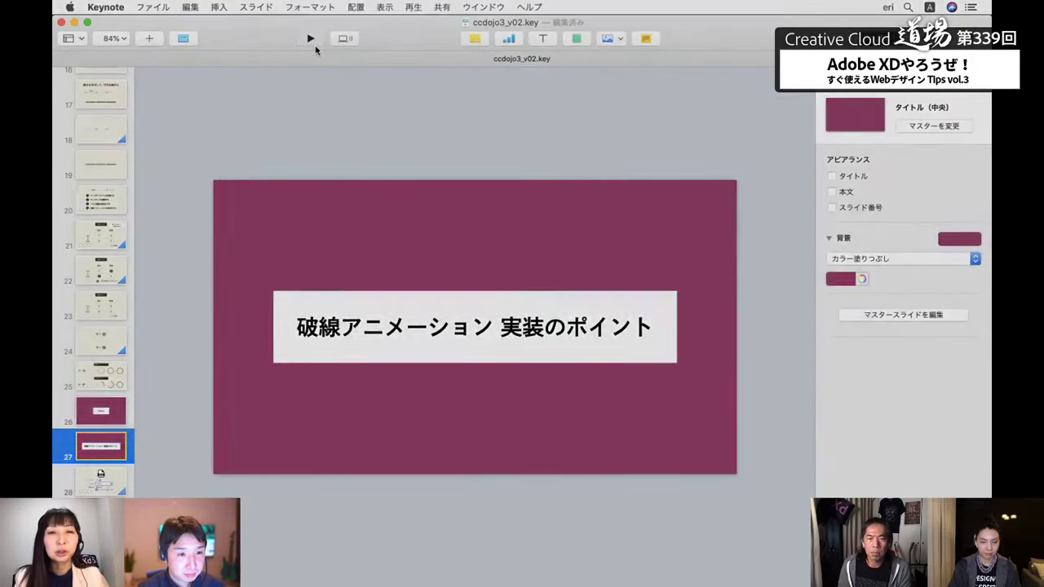
left_click(310, 38)
key("Right")
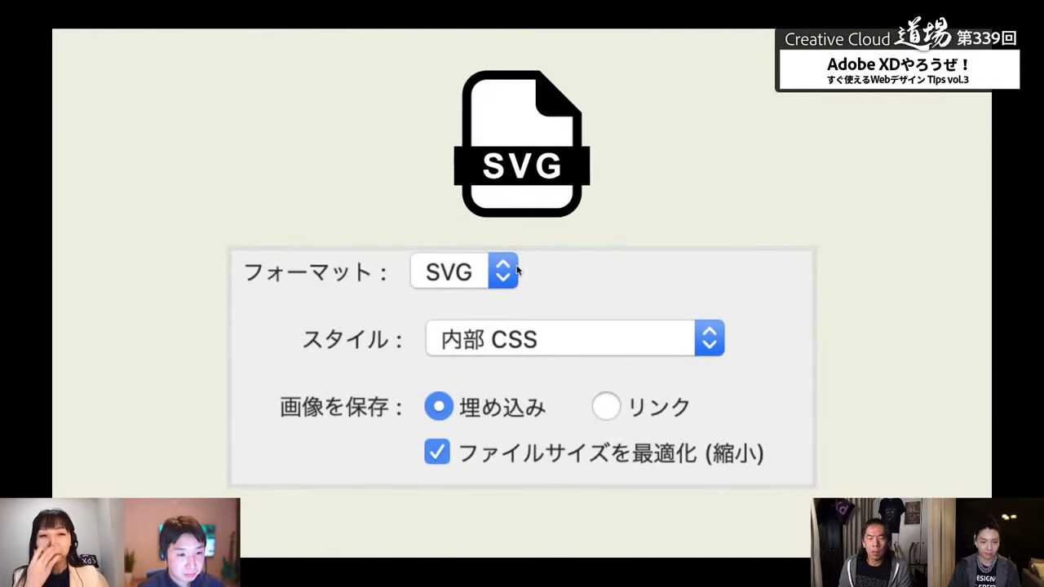
key("Right")
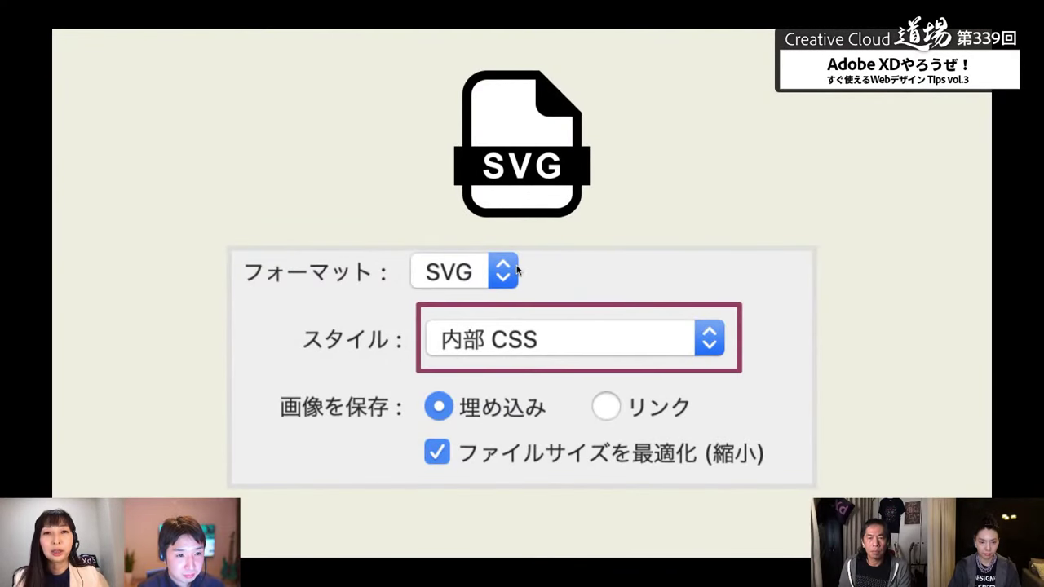
key("Right")
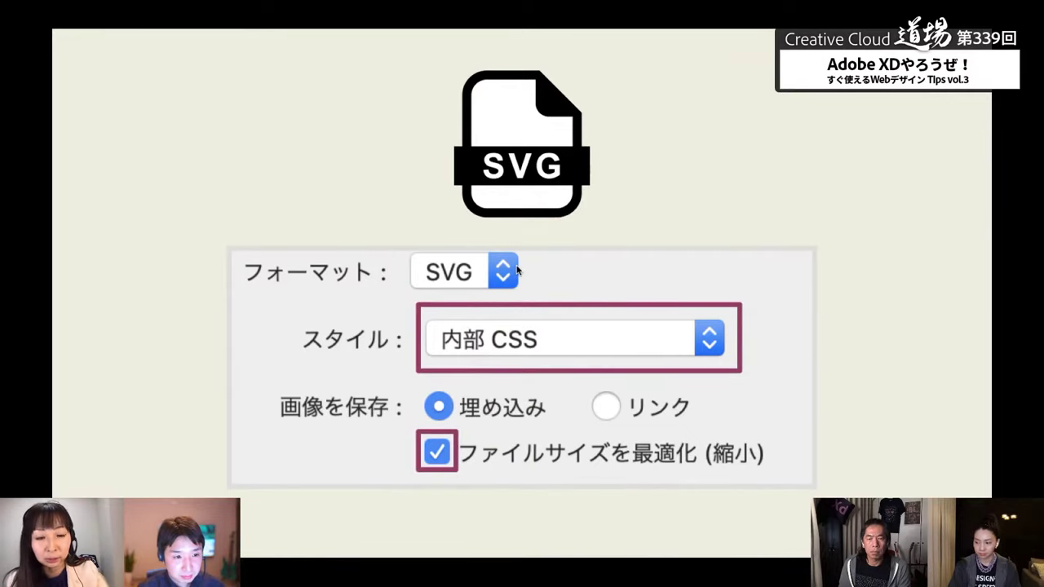
Advance through the slides on the designer-to-coder handoff and stroke-dasharray values to the Demo slide following 3D 変形
key("Right")
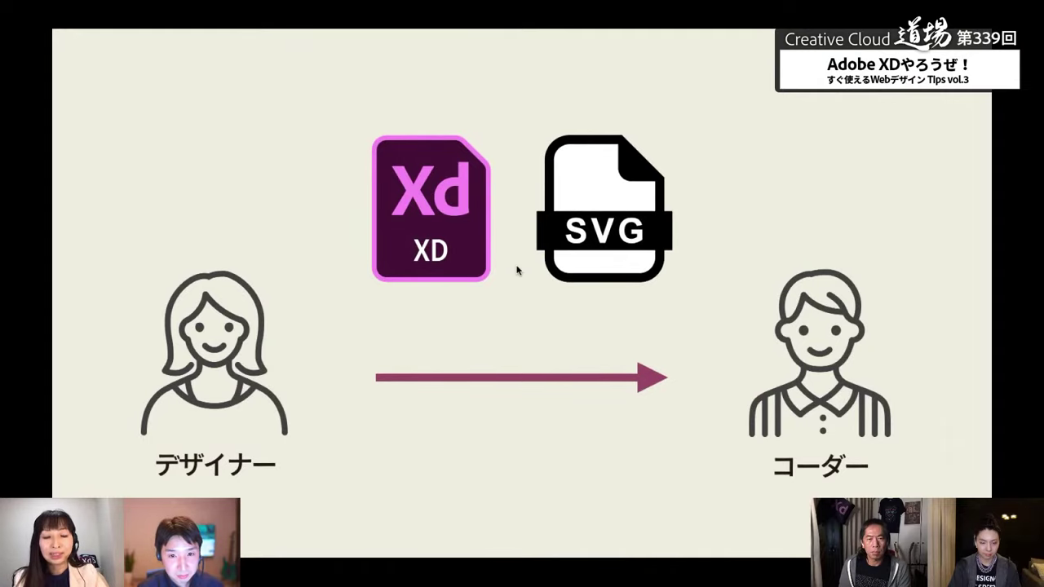
key("Right")
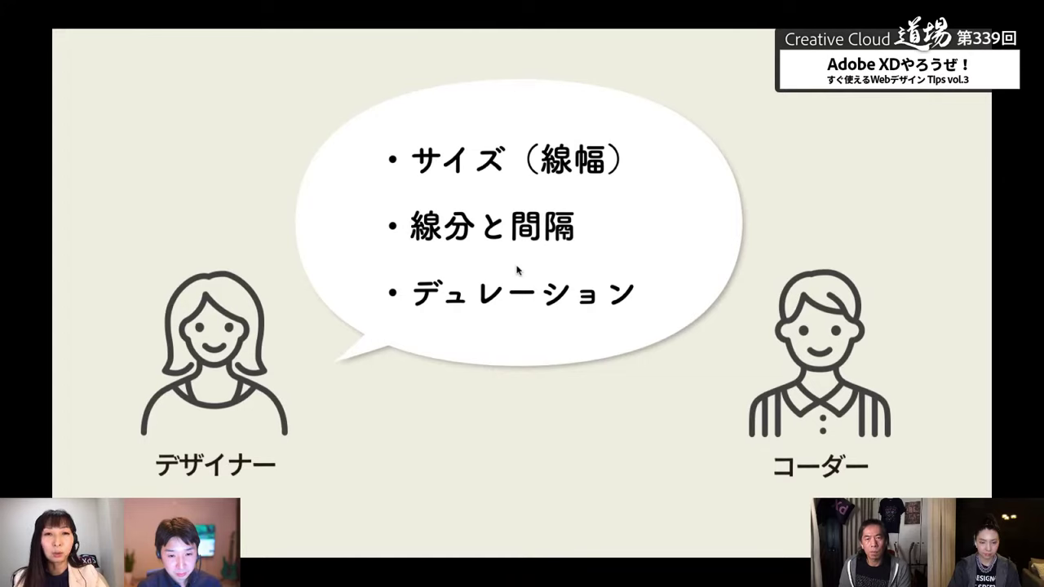
key("Right")
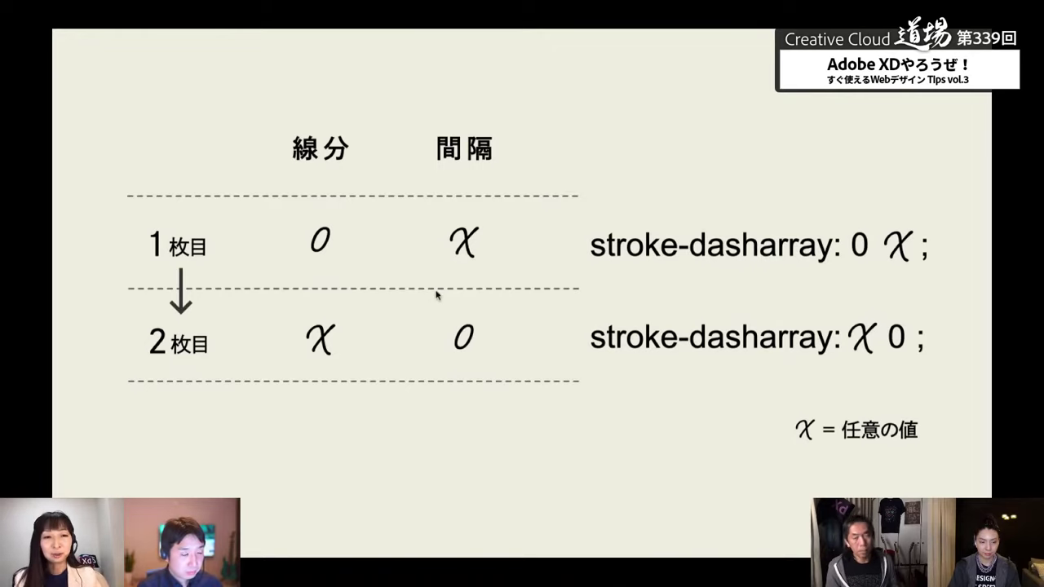
key("ctrl")
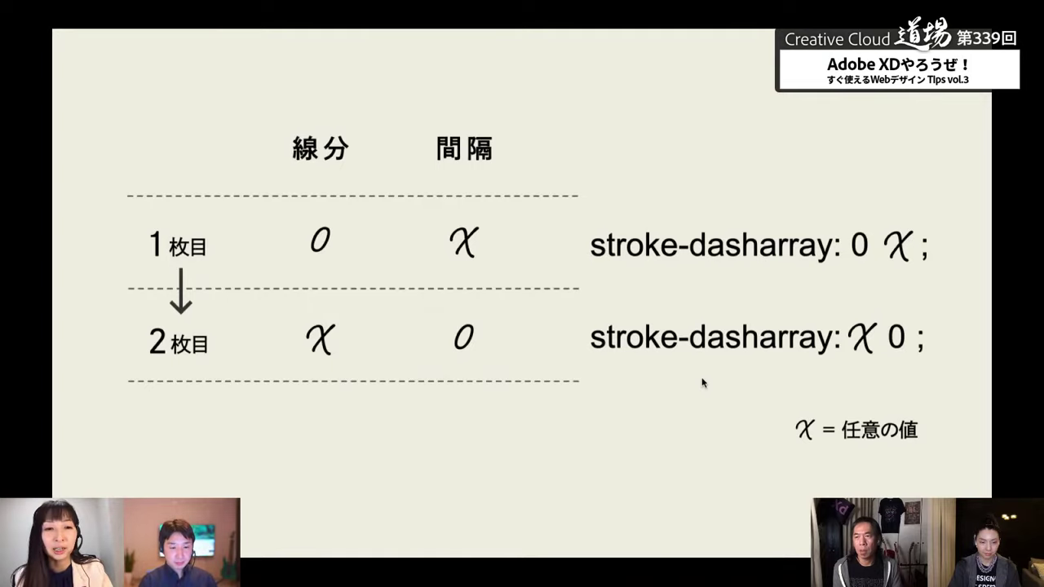
key("Right")
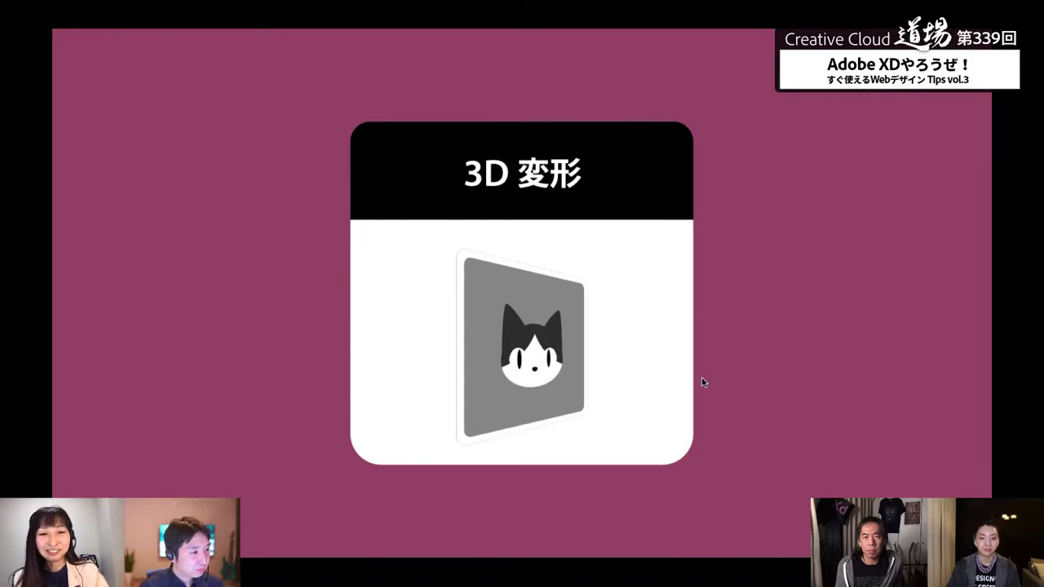
key("Right")
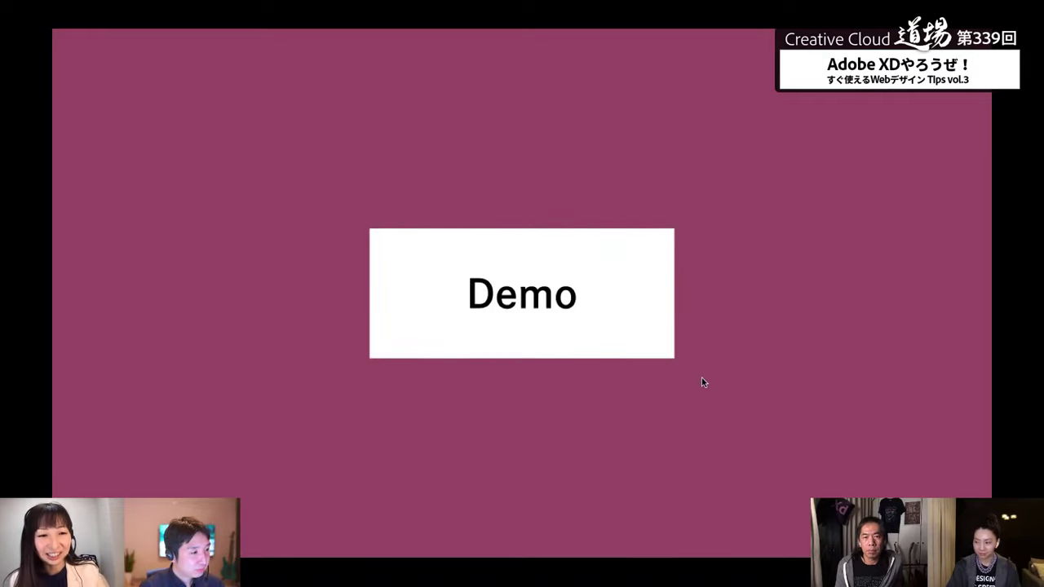
End the slideshow, switch to Adobe XD and bring up the 03_3Dcard_uni document
key("Escape")
key("super+Tab")
key("super+Tab")
key("super+Tab")
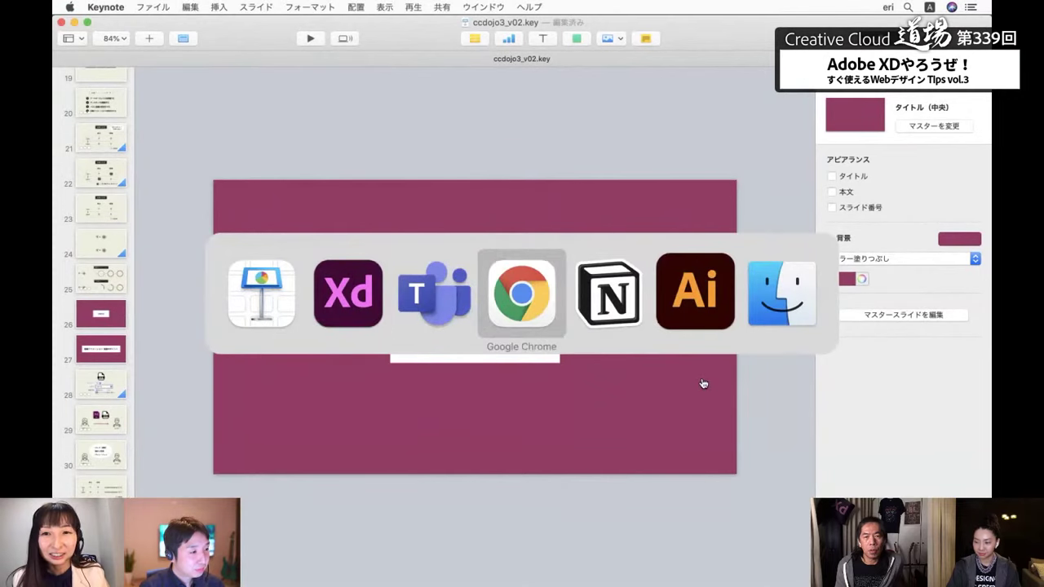
key("super+Tab")
key("super+Tab")
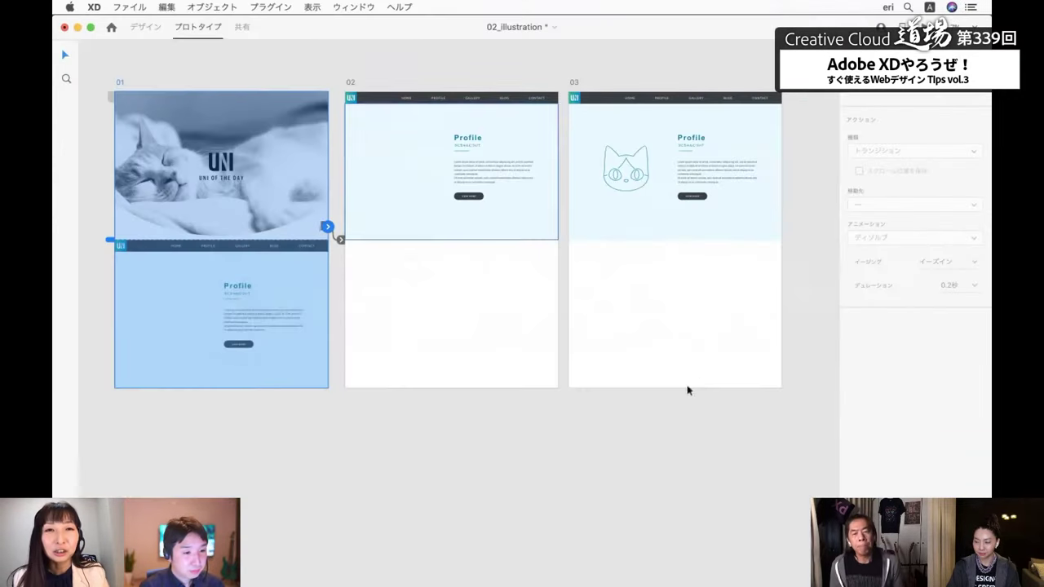
left_click(354, 7)
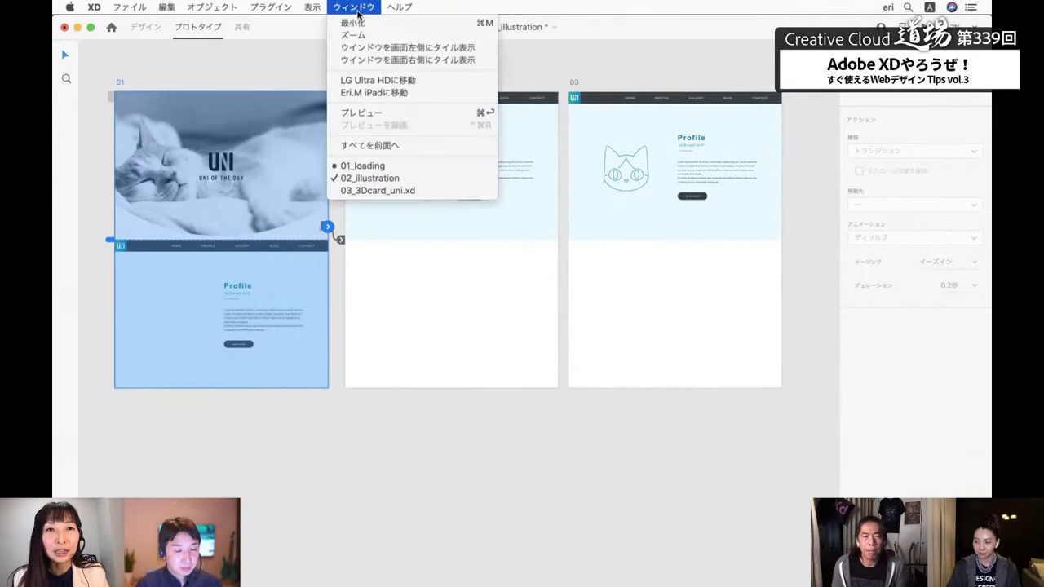
left_click(384, 190)
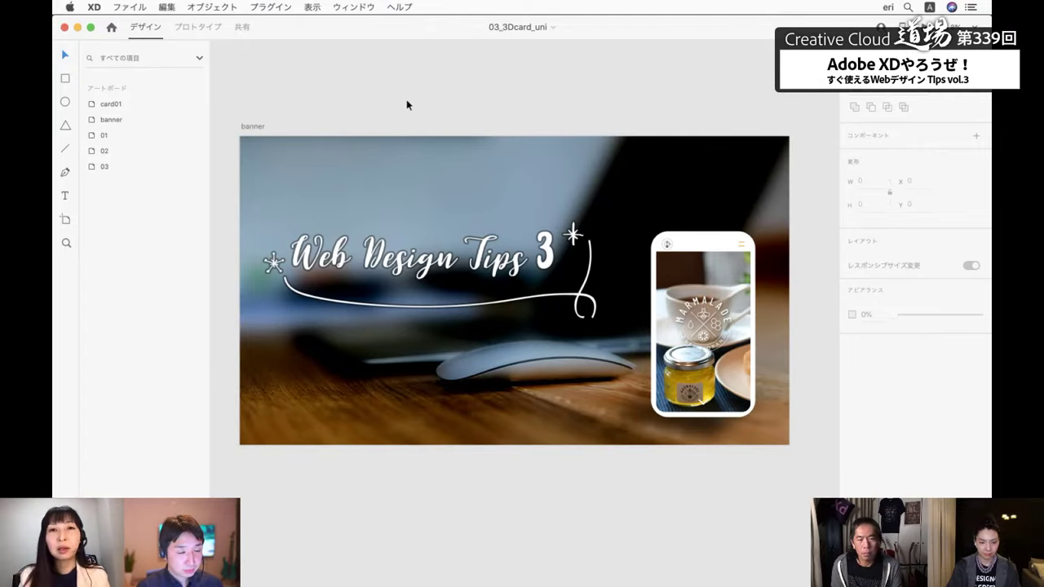
Turn on 3D transform for the iPhone group in the banner artboard and rotate it about 8° around X and -17° around Y
left_click(690, 294)
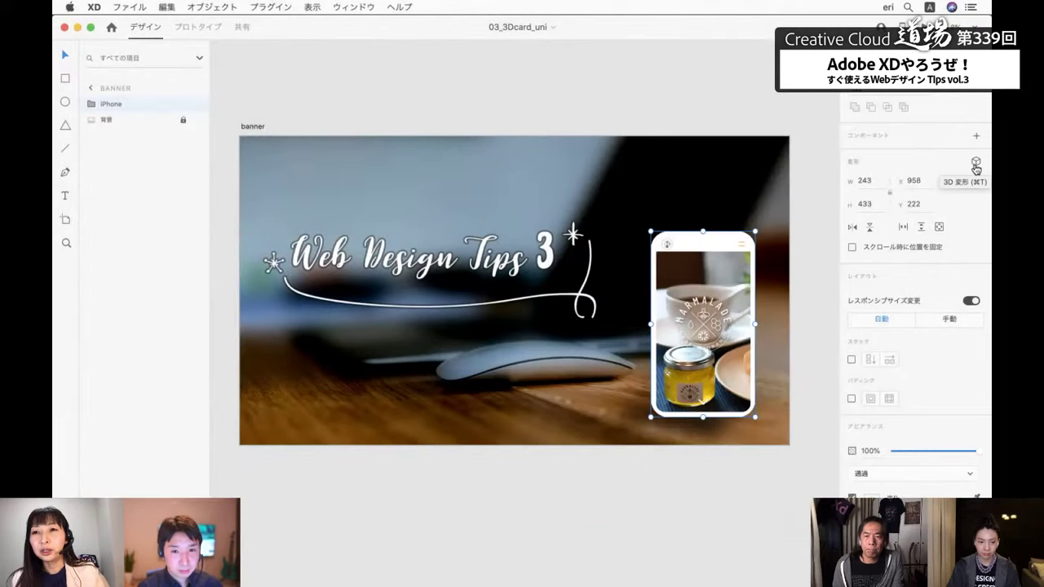
left_click(977, 163)
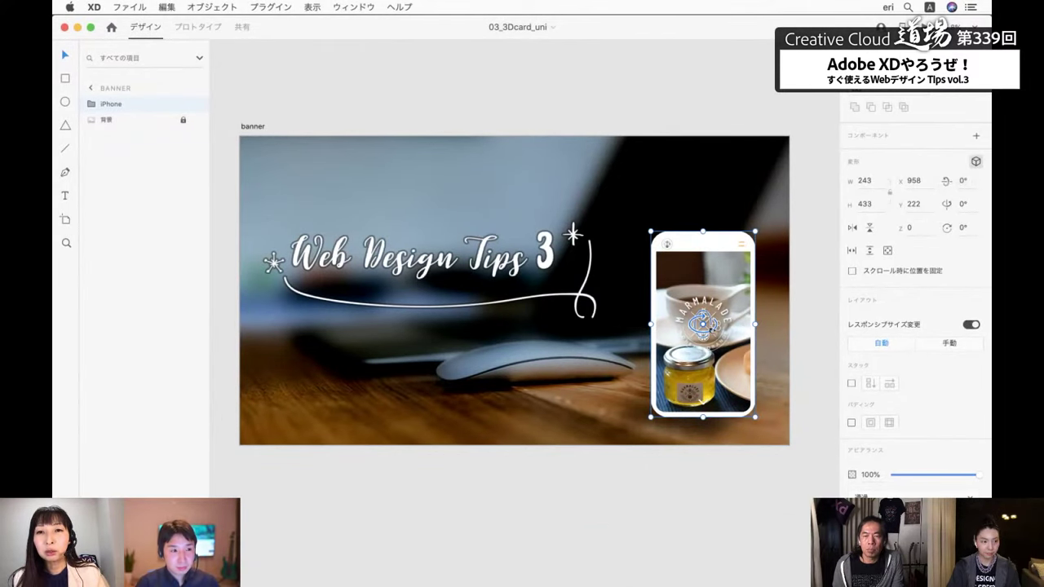
mouse_move(709, 331)
left_mouse_down()
mouse_move(700, 322)
mouse_move(703, 330)
left_mouse_up()
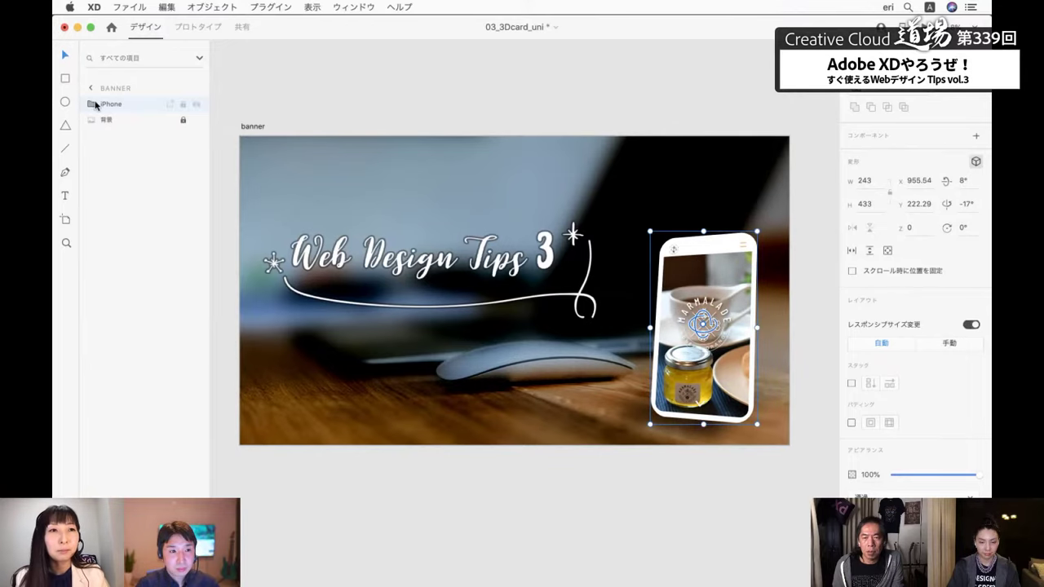
Enlarge the ベース影 layer inside the iPhone group to about 249 × 444 so it forms the phone's thickness
left_click(93, 104)
left_click(126, 151)
scroll(663, 377, "up", 2)
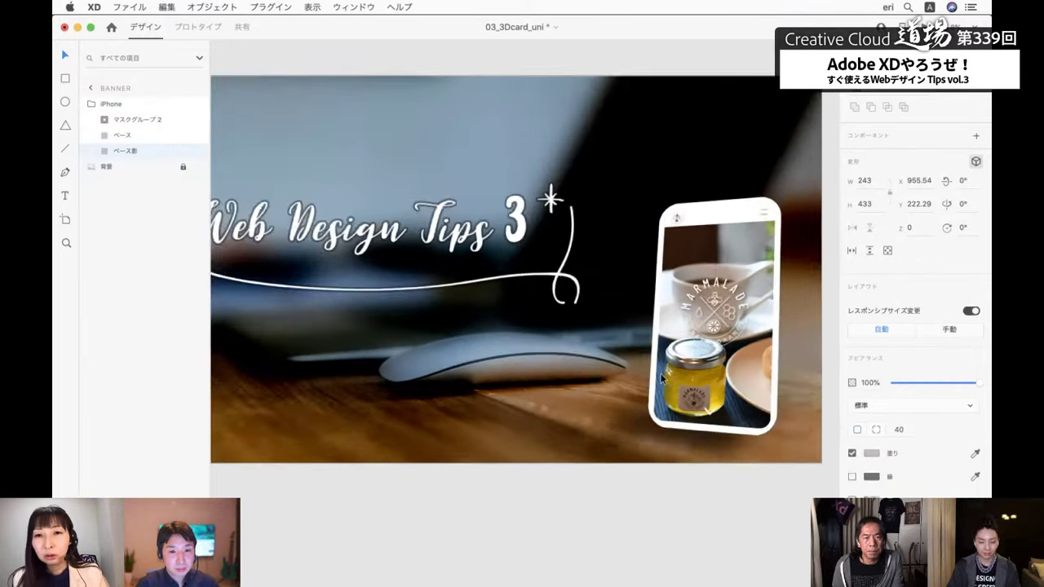
scroll(663, 378, "up", 5)
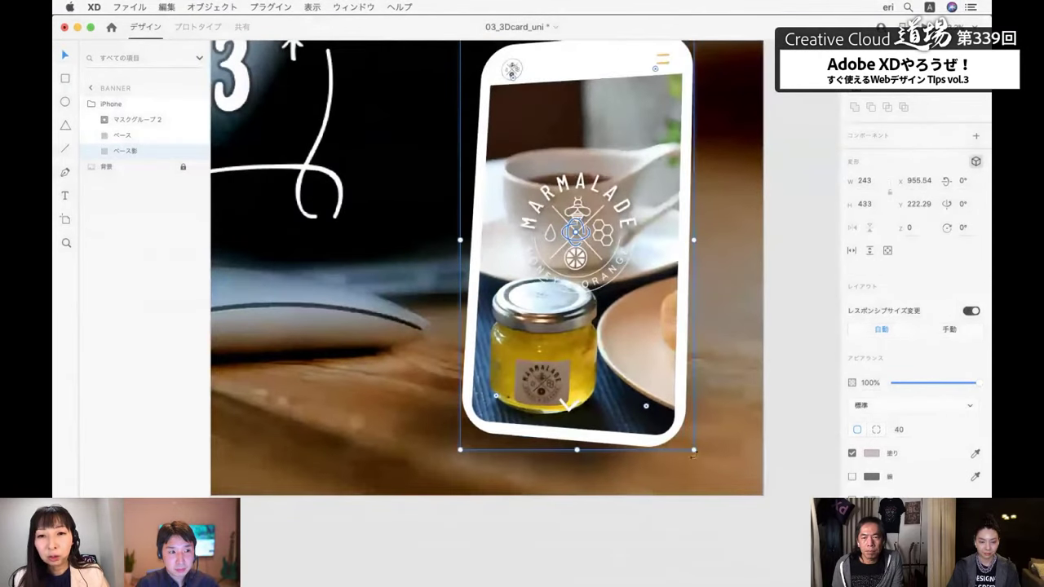
mouse_move(693, 450)
left_mouse_down()
mouse_move(703, 462)
mouse_move(683, 441)
left_mouse_up()
scroll(681, 383, "down", 3)
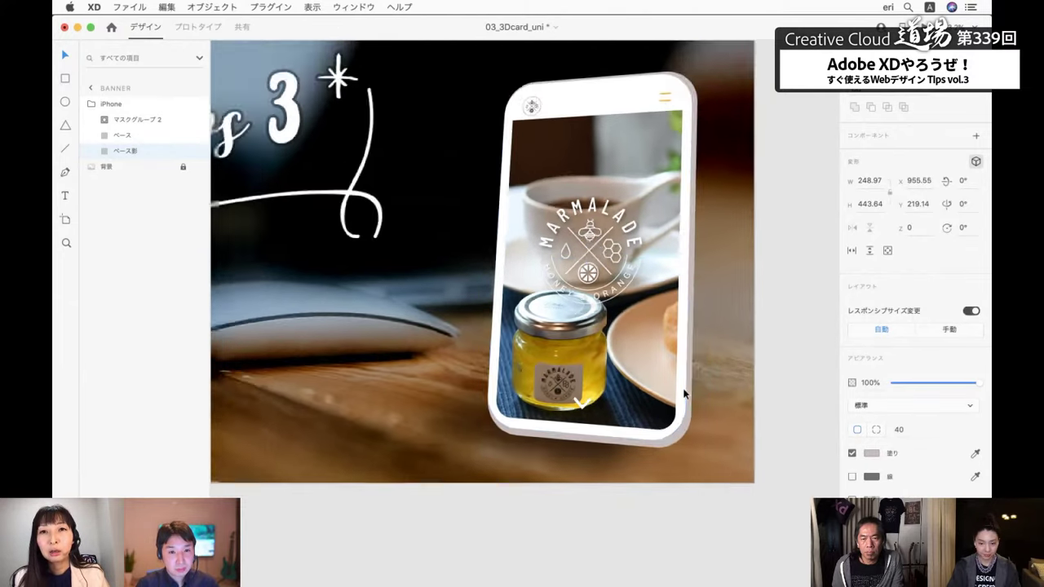
left_click(815, 275)
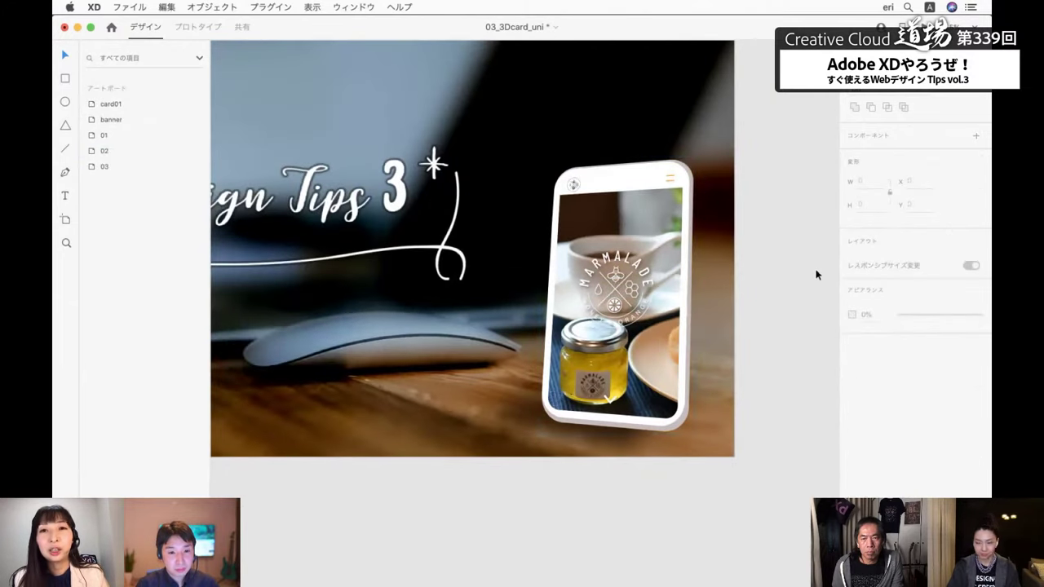
scroll(816, 275, "up", 2)
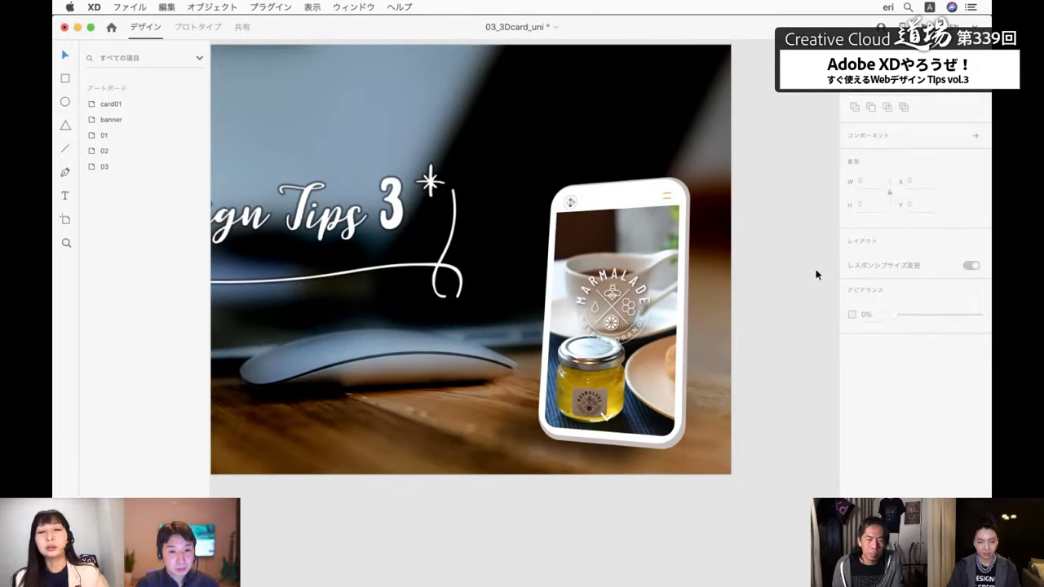
scroll(745, 316, "down", 5)
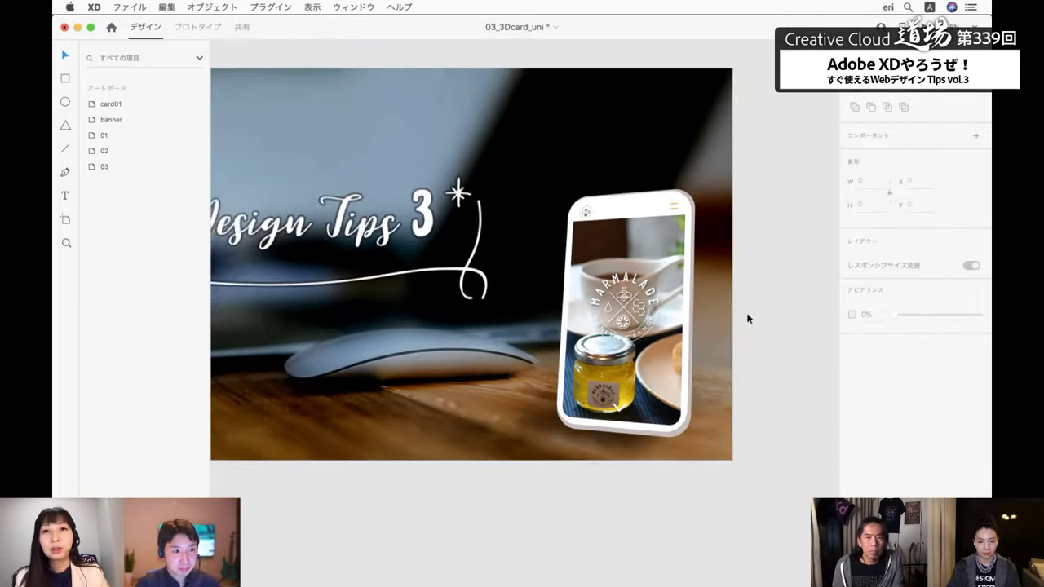
Center the オモテ and ウラ cards horizontally on the card01 artboard so that they overlap
scroll(748, 318, "down", 5)
scroll(747, 318, "down", 10)
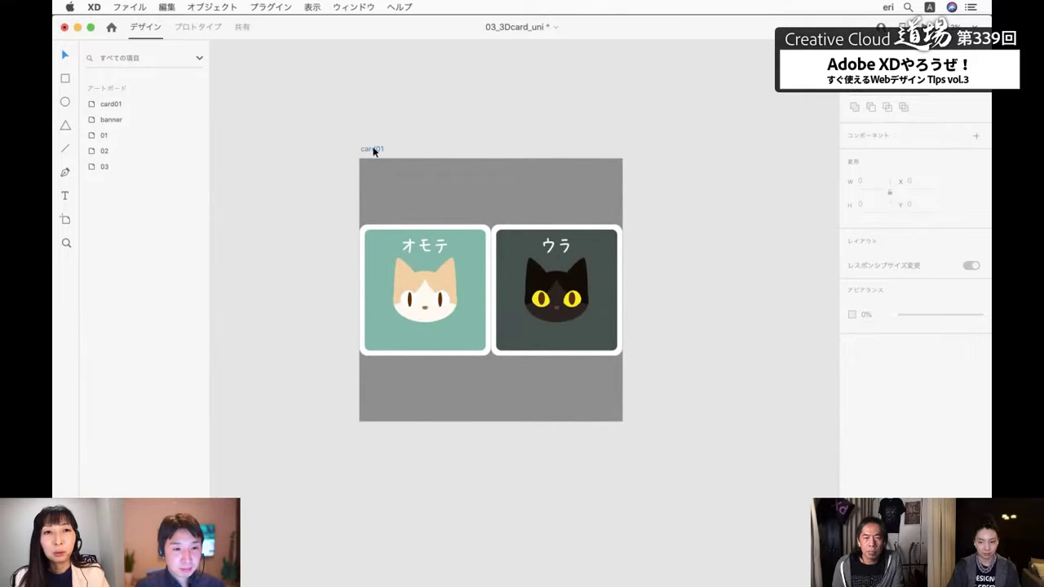
left_click(372, 150)
key("super+3")
left_click(378, 255)
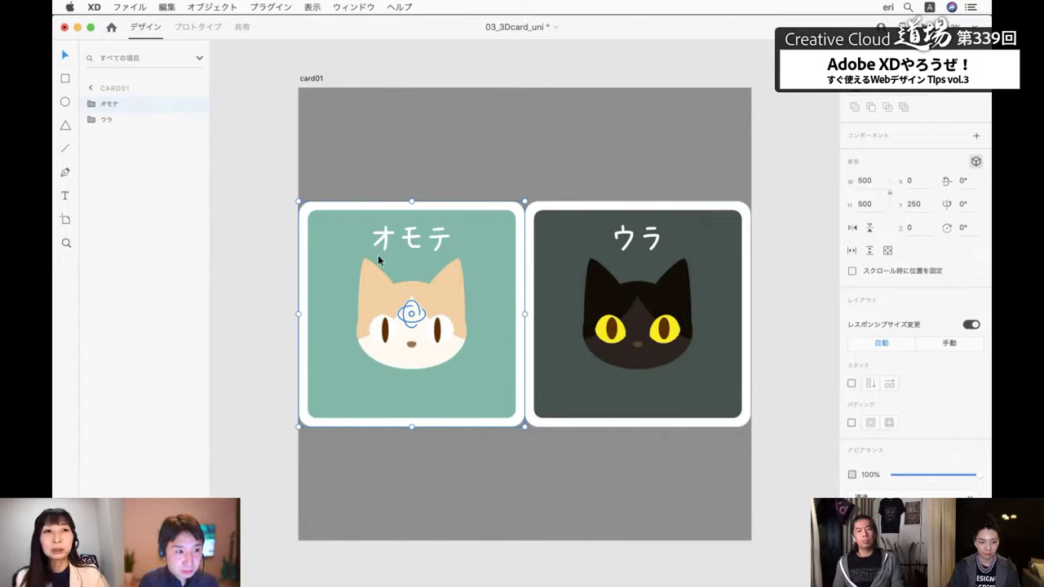
left_click(448, 186)
left_click(450, 214)
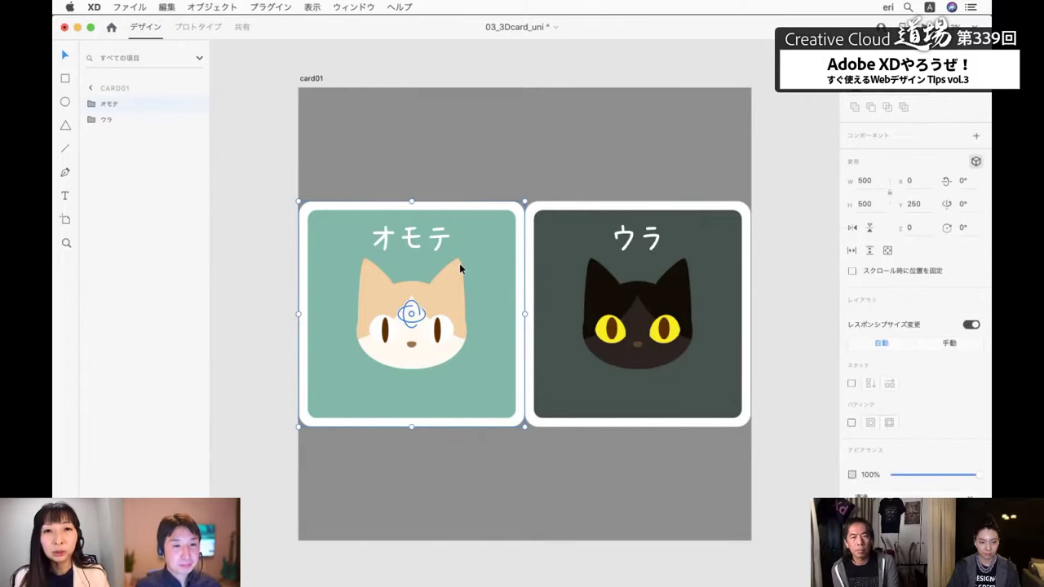
left_click_drag(449, 184, 563, 237)
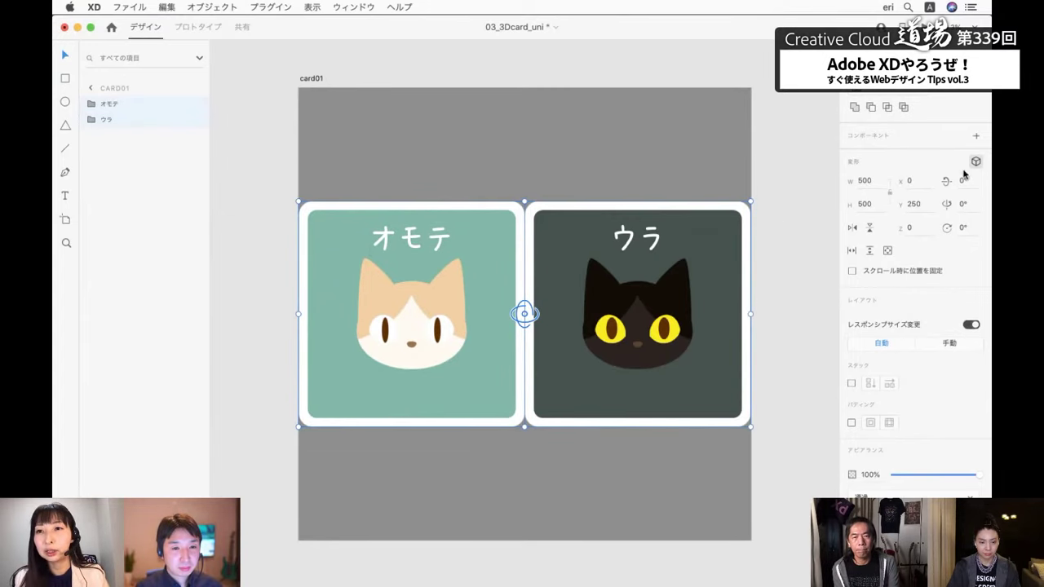
key("shift+c")
left_click(544, 153)
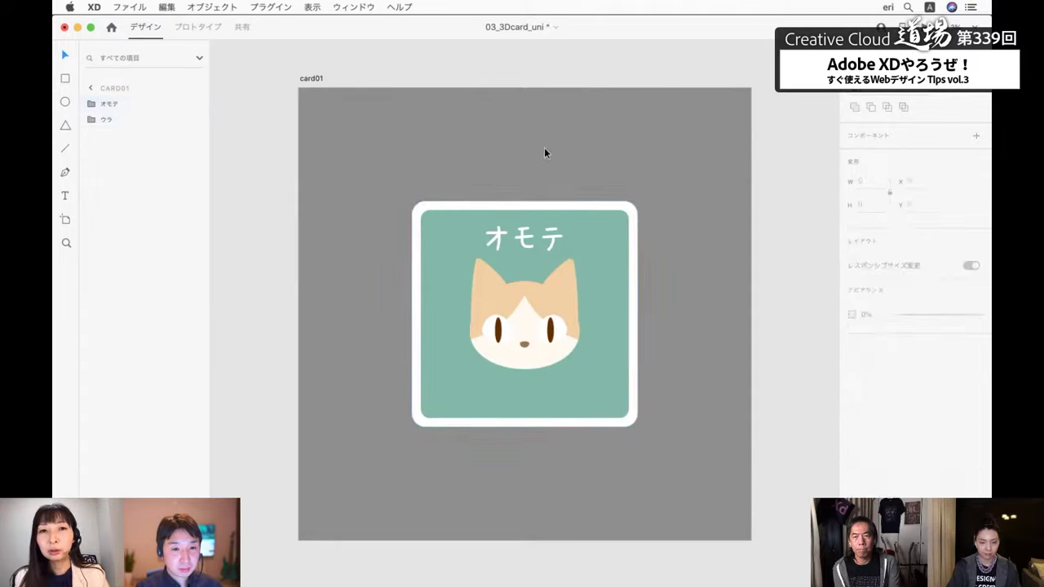
Undo the last changes to the two cards and redo them
key("super+z")
key("super+z")
key("super+shift+z")
key("super+shift+z")
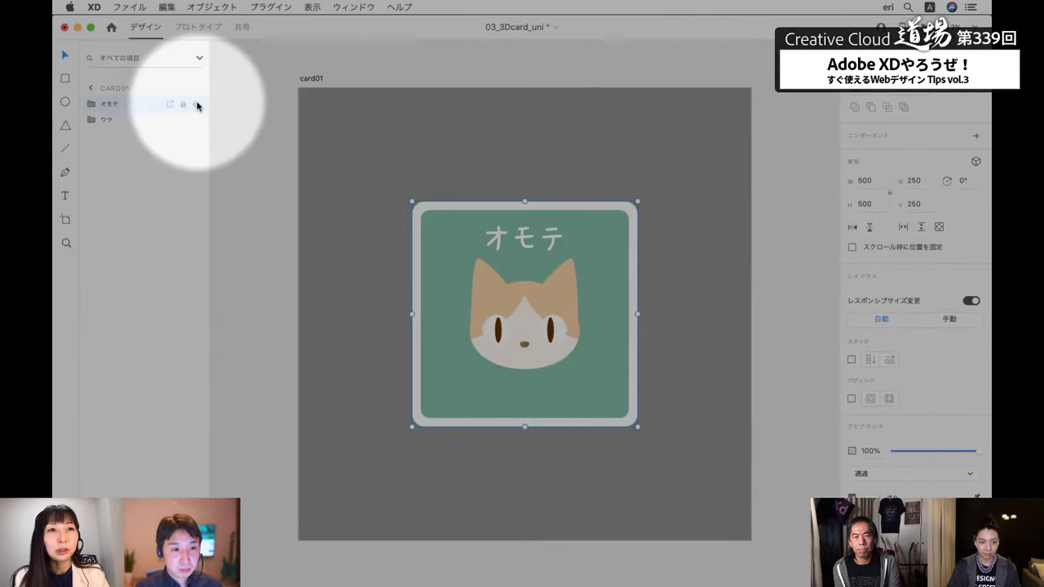
Hide the オモテ card, turn on 3D transform for the ウラ card and set its Y rotation to -180°
left_click(196, 105)
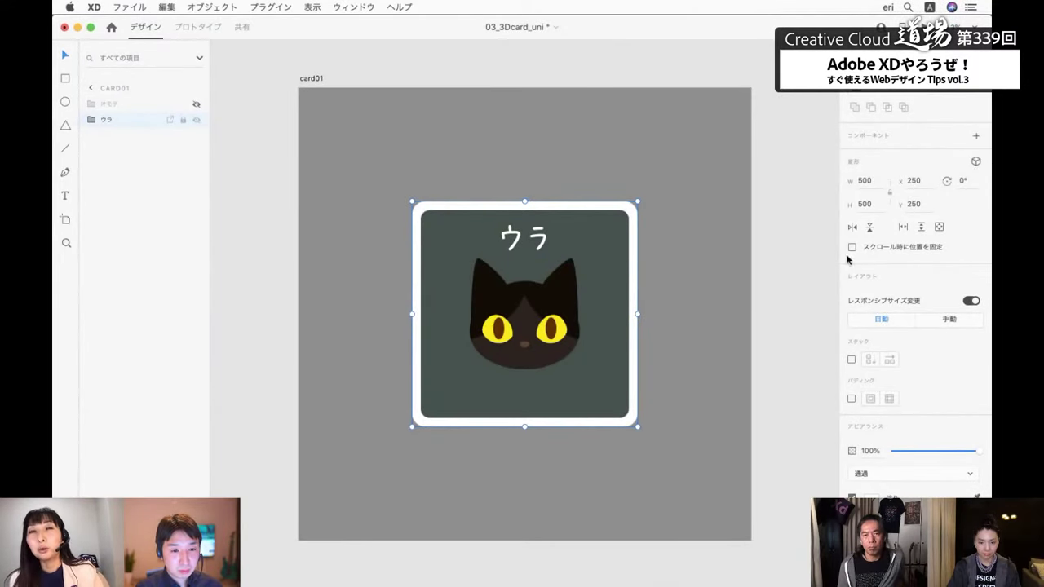
left_click(977, 161)
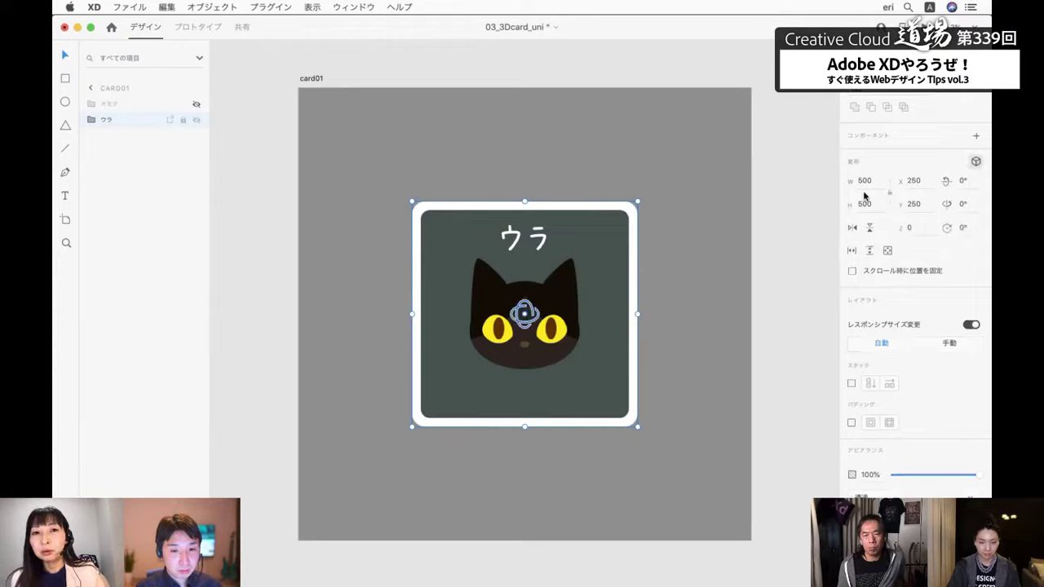
left_click_drag(538, 326, 477, 323)
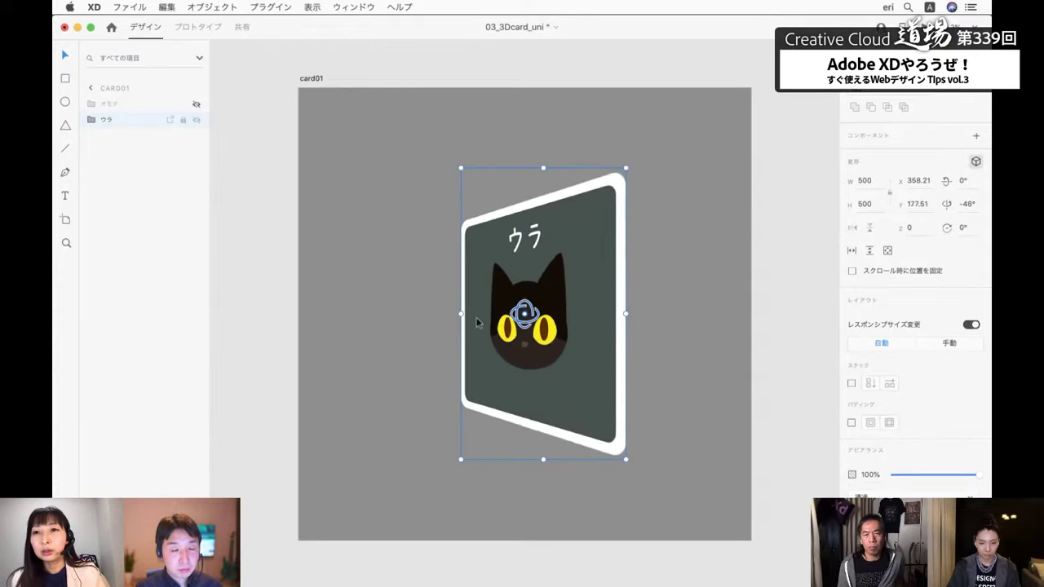
left_click(940, 203)
key("super+a")
type("-180")
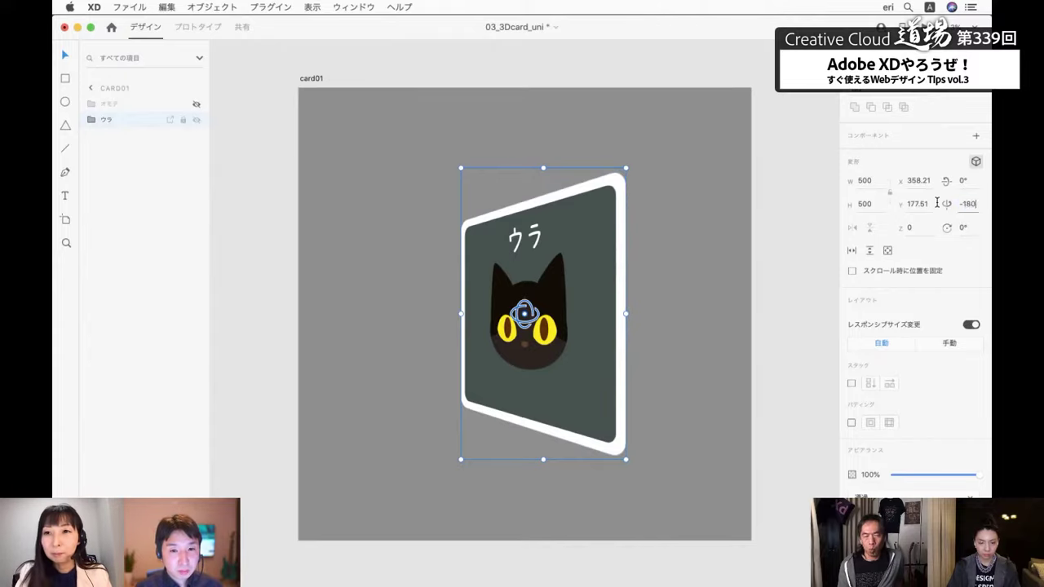
key("Return")
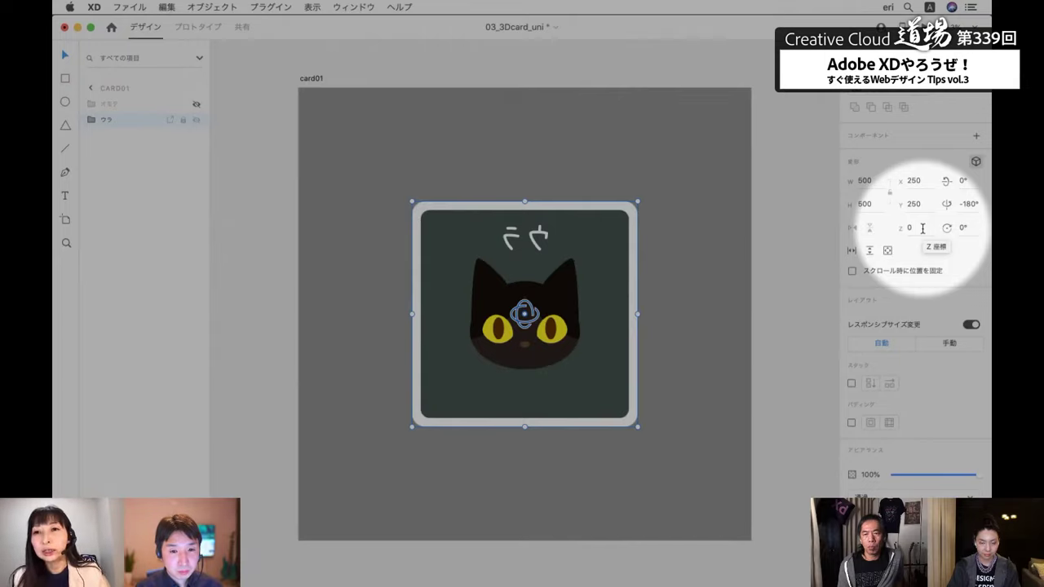
Set the ウラ card's Z position to -1
left_click(923, 228)
type("-")
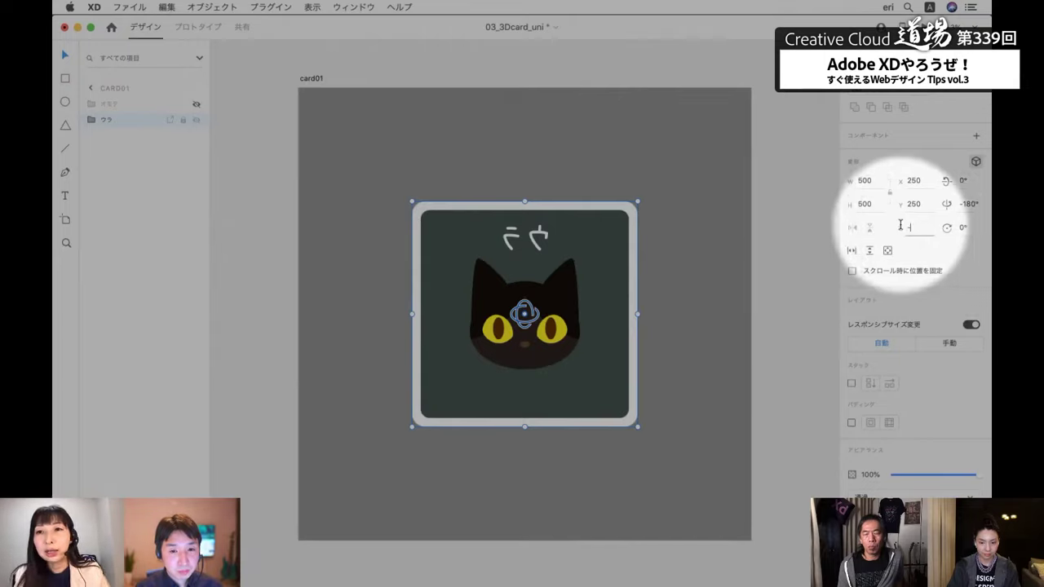
type("1")
key("Return")
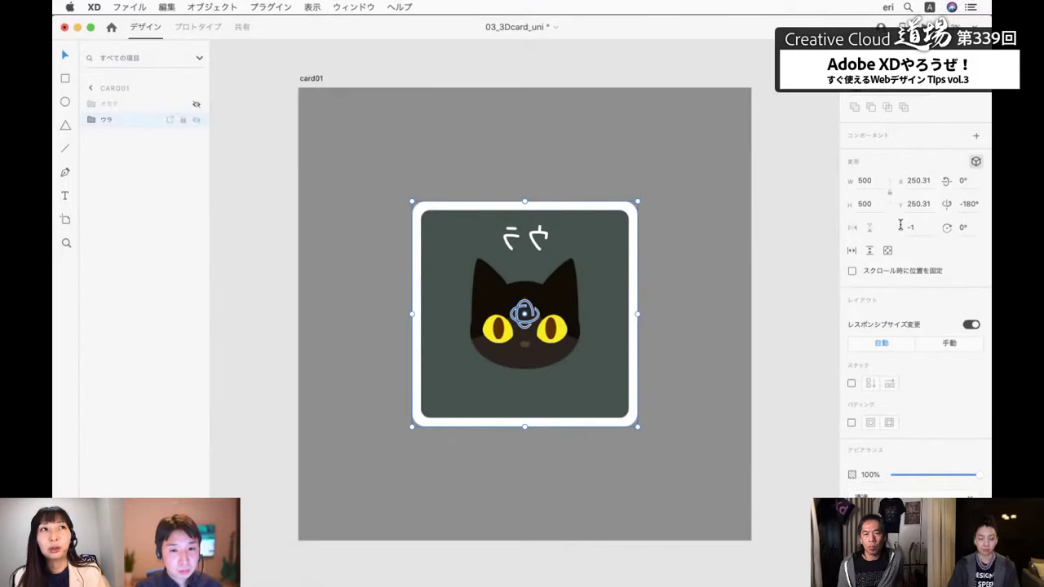
Show the オモテ card again and set its Z position to 1
left_click(140, 106)
left_click(196, 104)
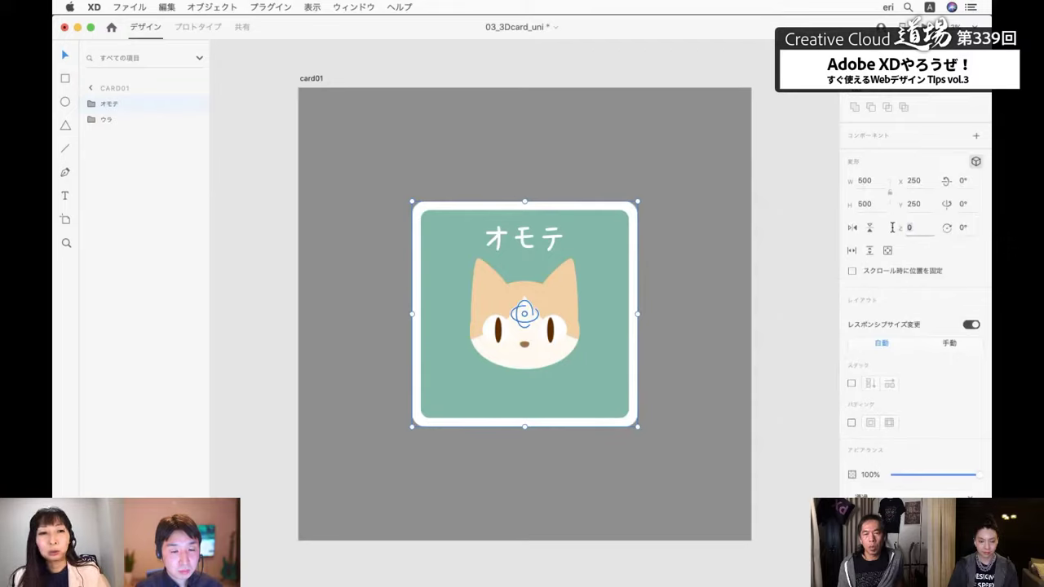
key("Return")
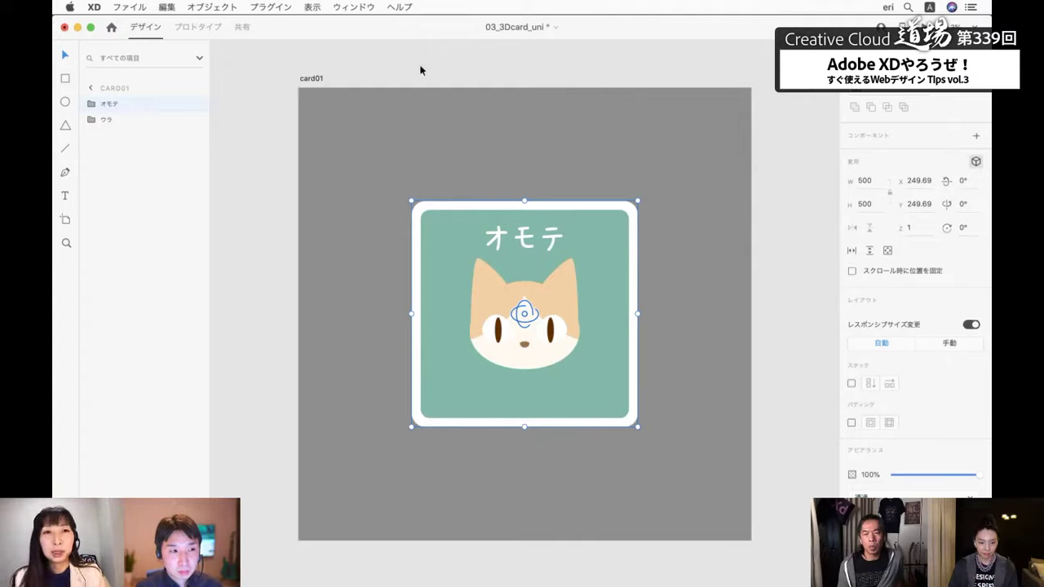
Group the オモテ and ウラ cards on the card01 artboard and rename the group card-list
left_click(389, 164)
key("Escape")
scroll(465, 248, "down", 2)
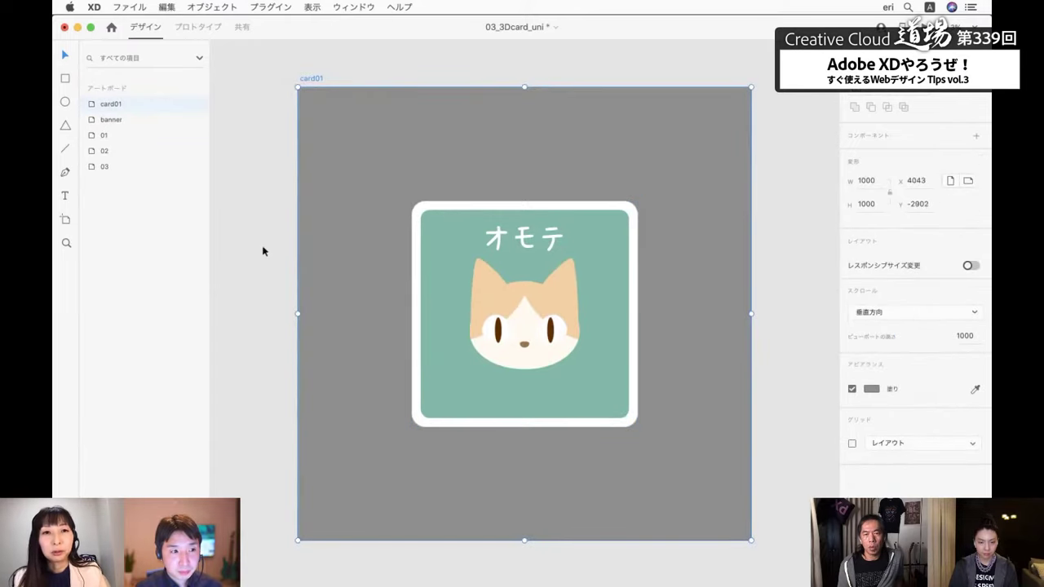
left_click_drag(242, 198, 592, 416)
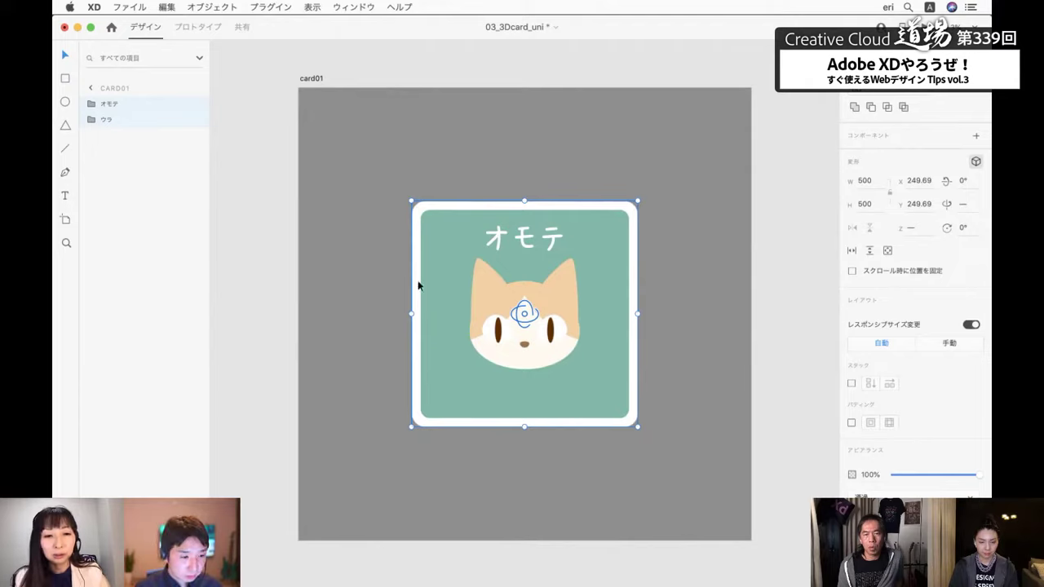
key("super+g")
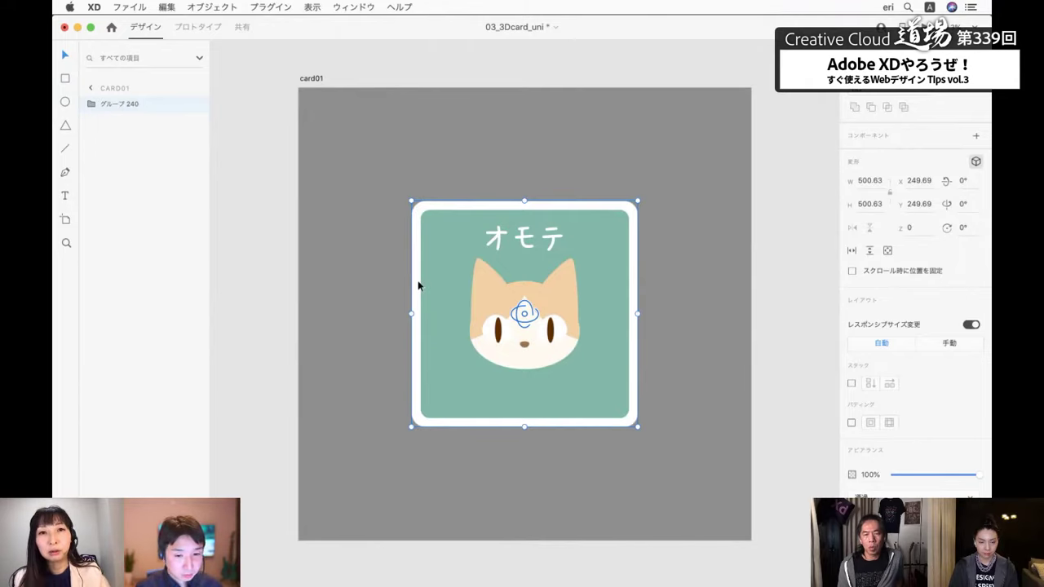
double_click(124, 104)
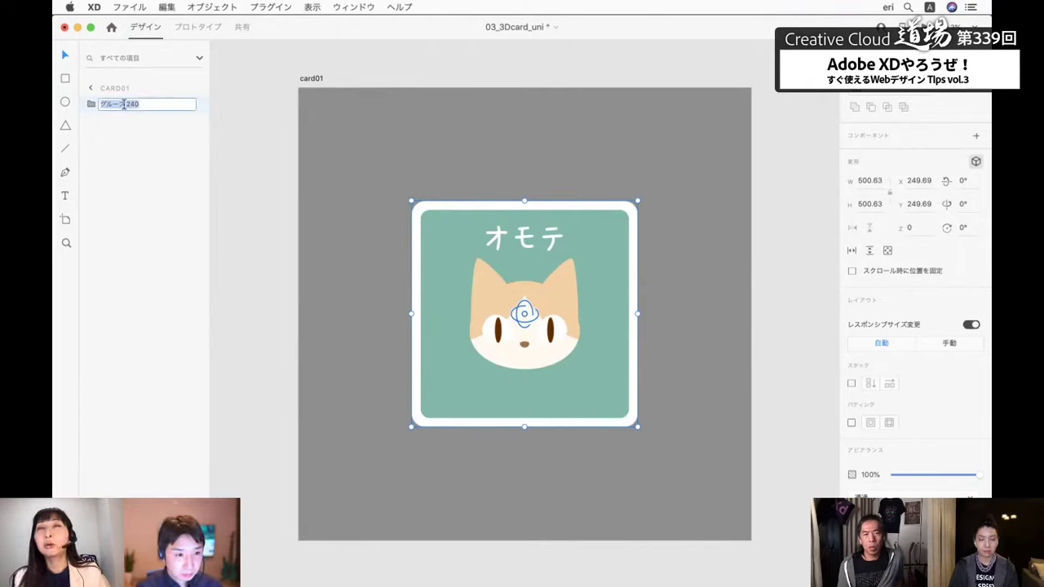
type("card-")
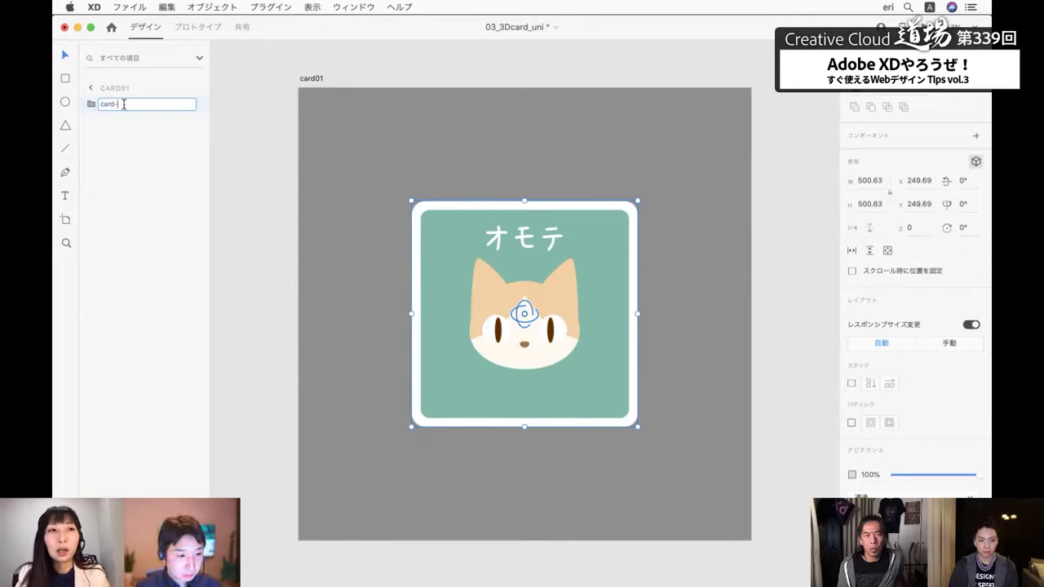
type("list")
key("Return")
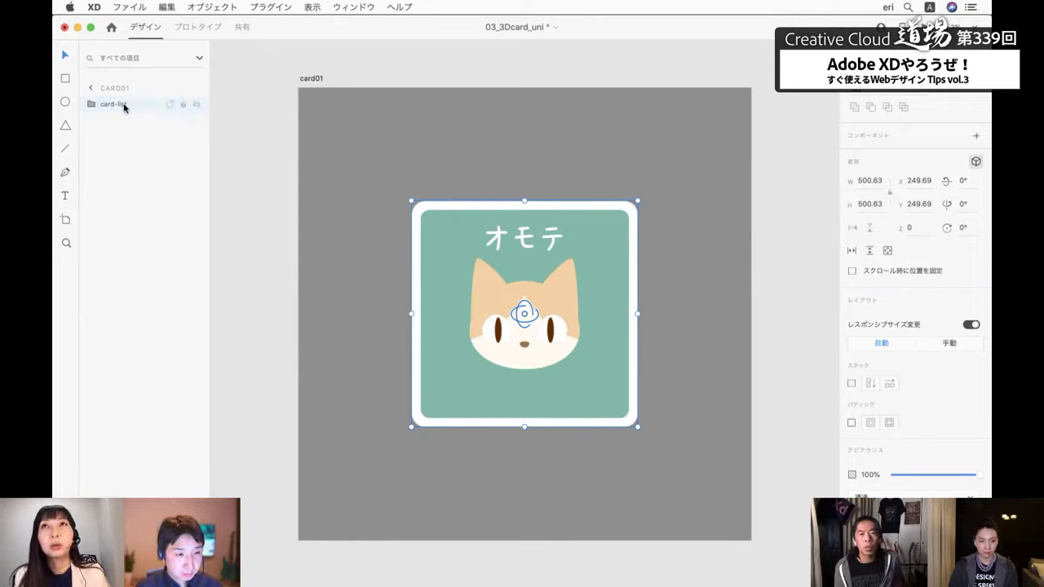
left_click(387, 77)
scroll(387, 77, "down", 5)
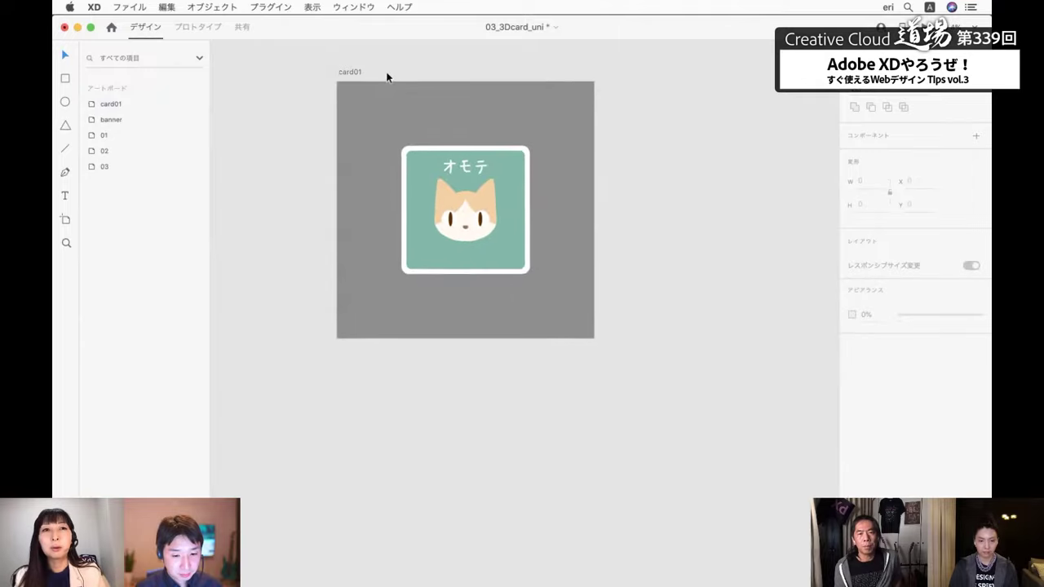
Duplicate the card01 artboard
left_click(306, 106)
key("super+d")
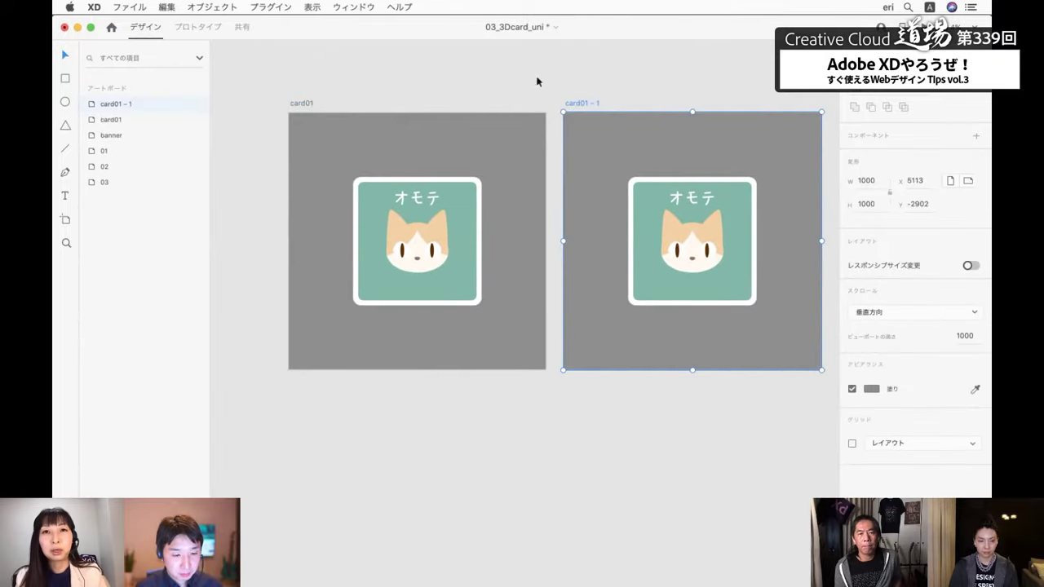
scroll(631, 106, "right", 2)
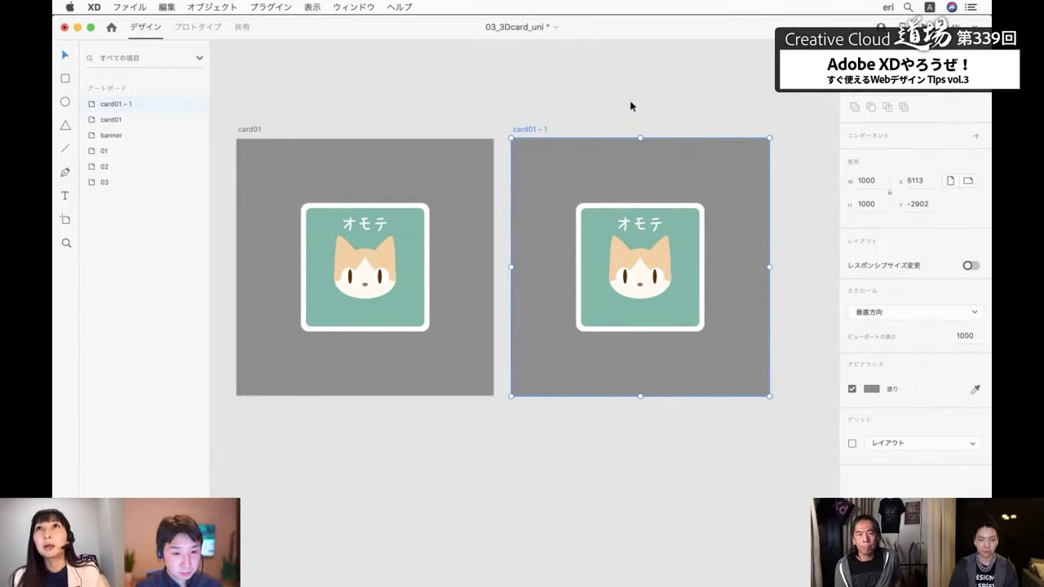
Set the Y rotation of the card-list group on the card01 – 1 artboard to 180°
left_click(662, 299)
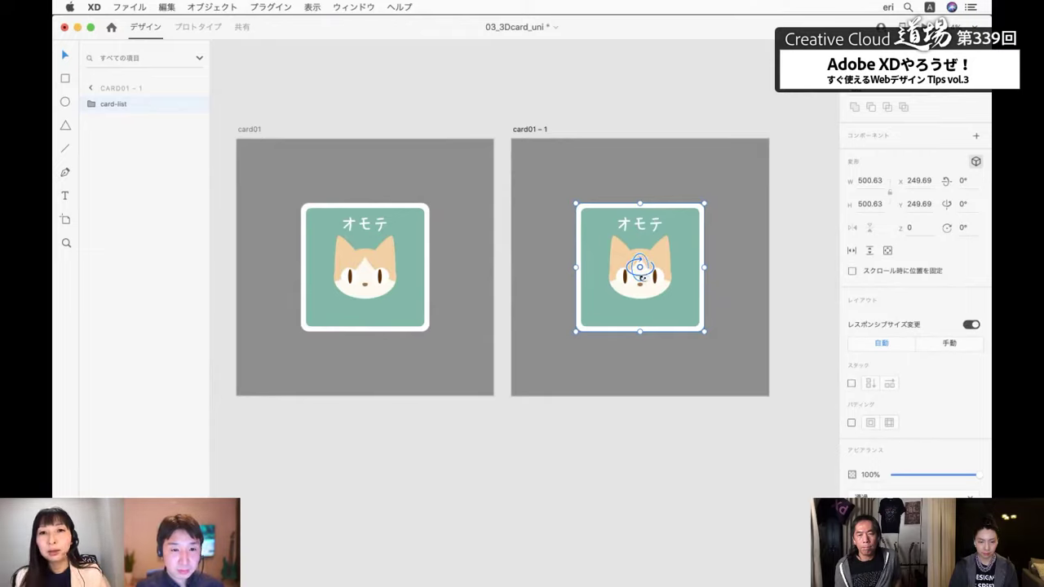
left_click_drag(646, 274, 945, 244)
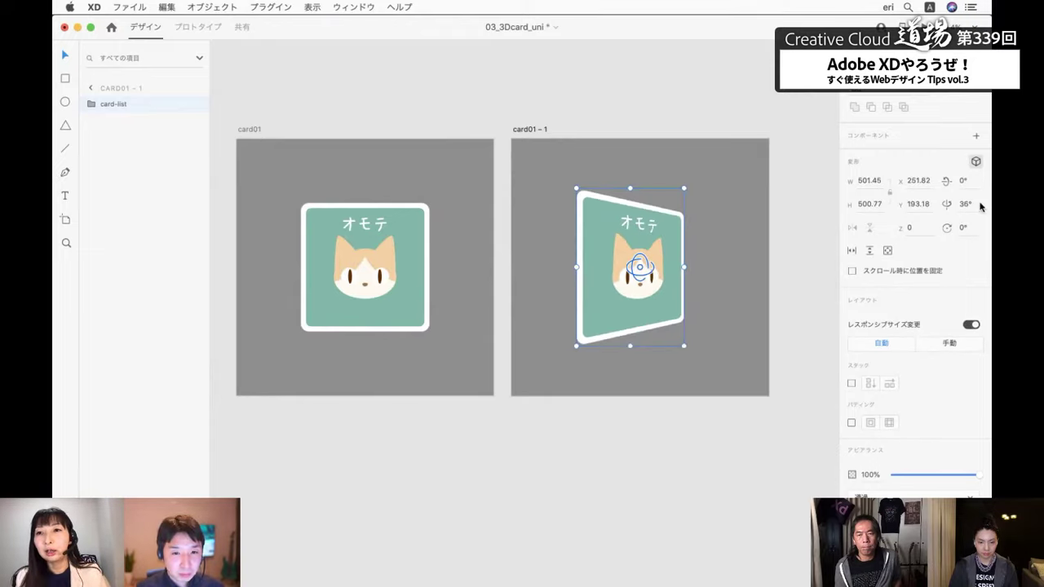
left_click(974, 204)
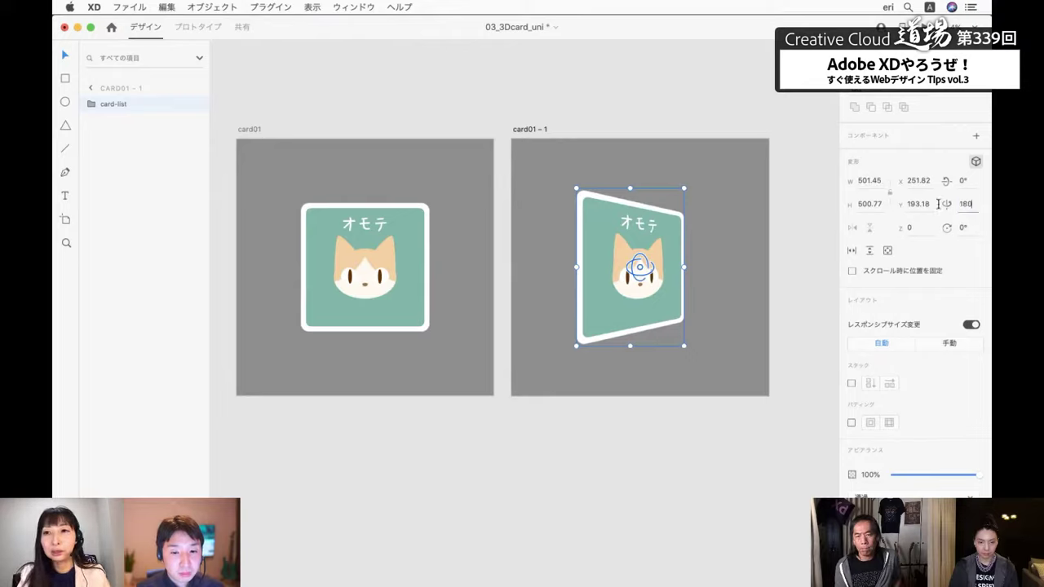
key("Return")
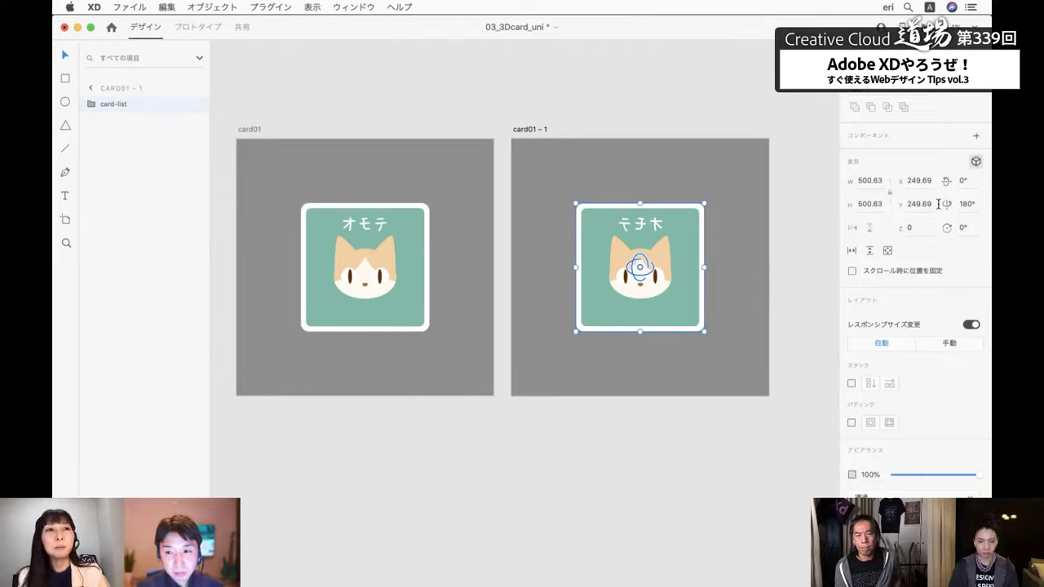
Inside the duplicate's card-list group, give the オモテ card a negative Z position and set the ウラ card's Z position to 1
left_click(90, 111)
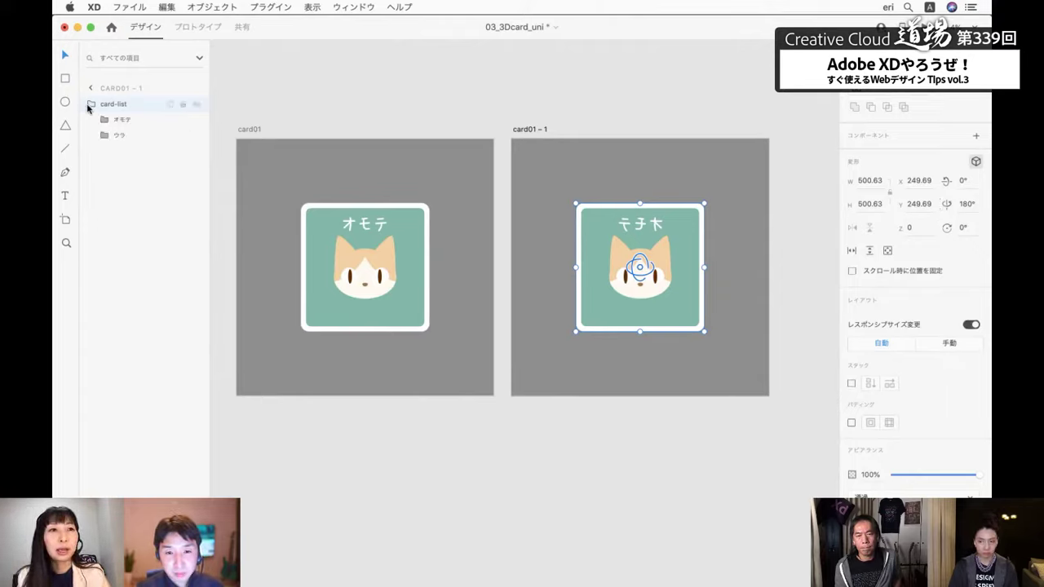
left_click(122, 120)
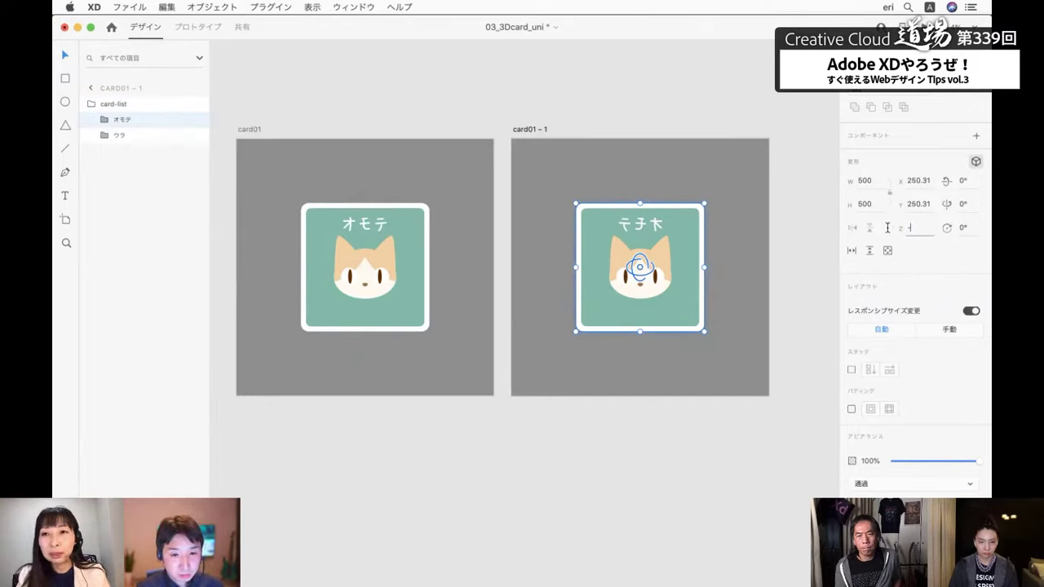
left_click(120, 135)
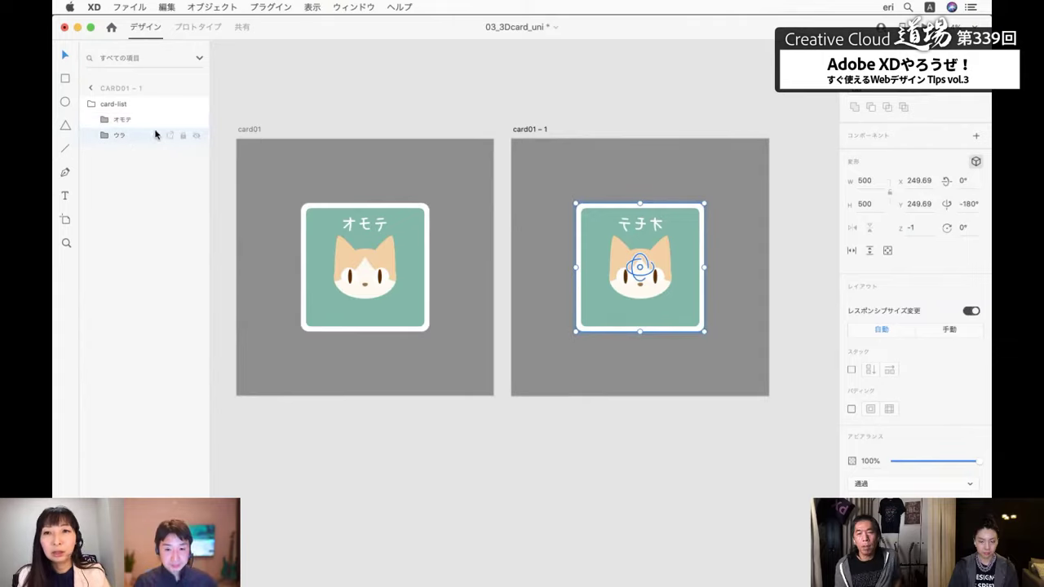
double_click(910, 227)
type("1")
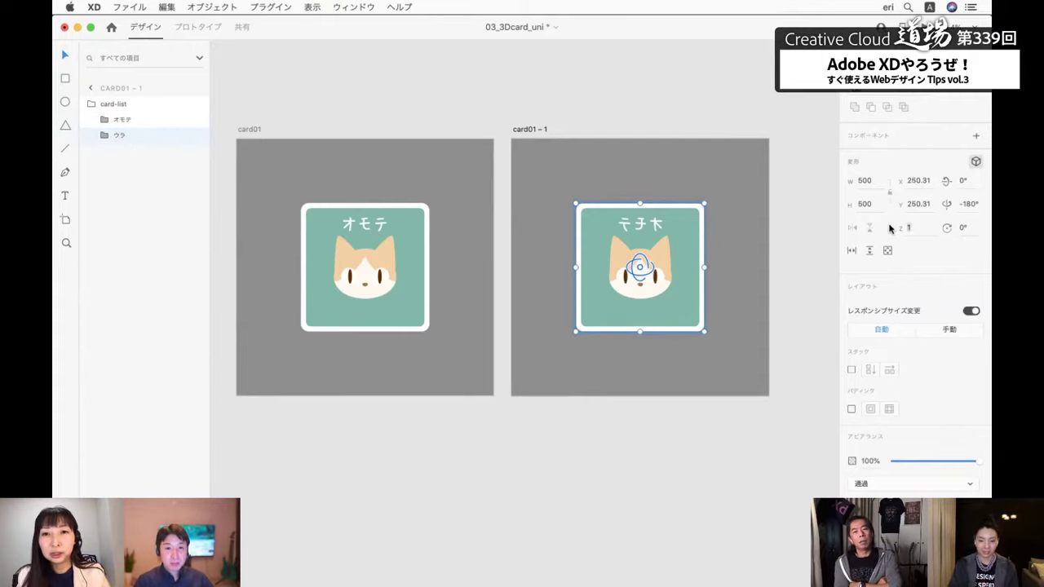
key("Return")
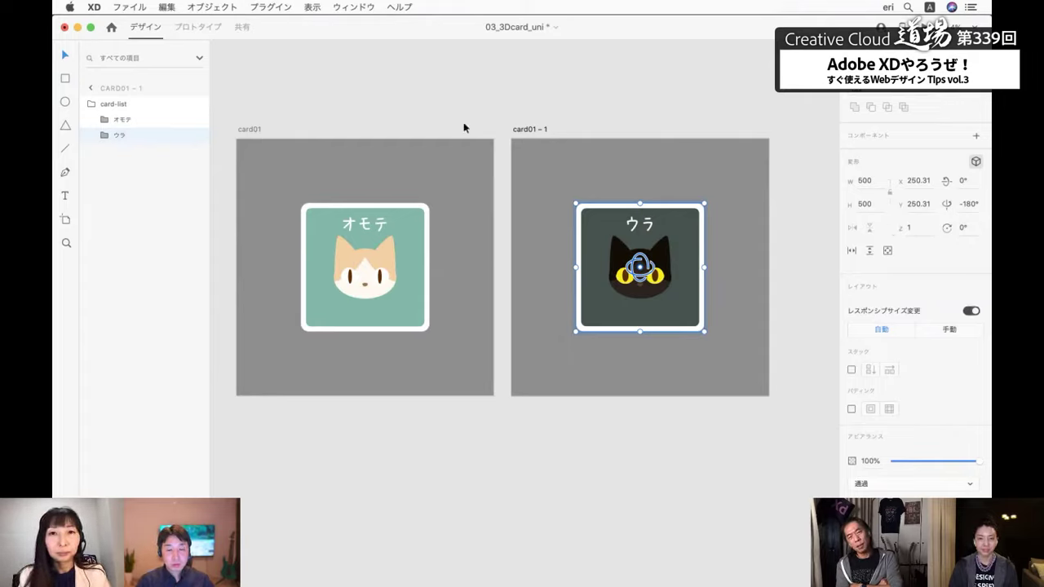
left_click(481, 65)
left_click(481, 66)
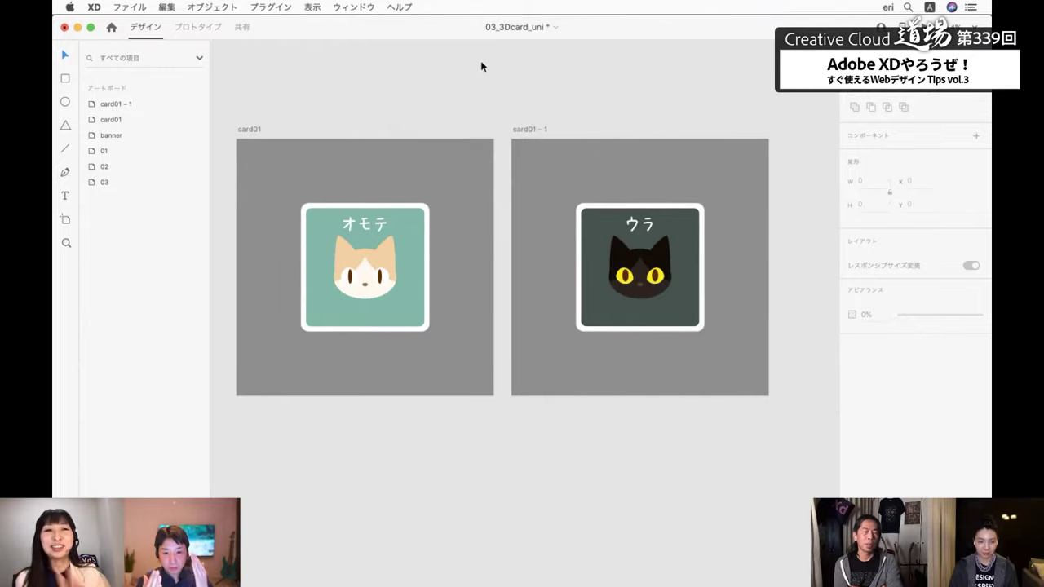
In prototype mode, link the card-list group on card01 to the card01 – 1 artboard
left_click(198, 27)
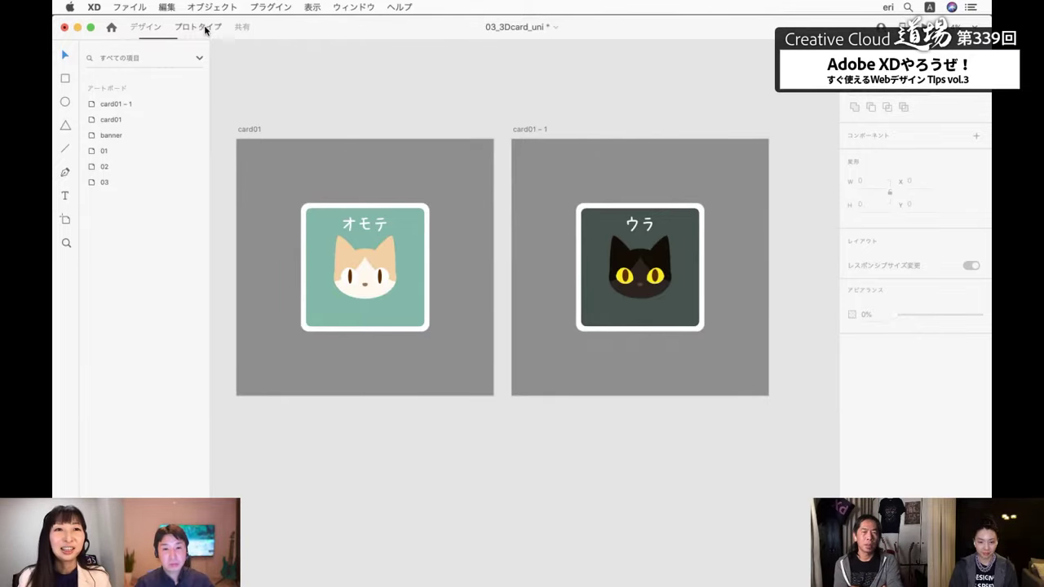
left_click(254, 128)
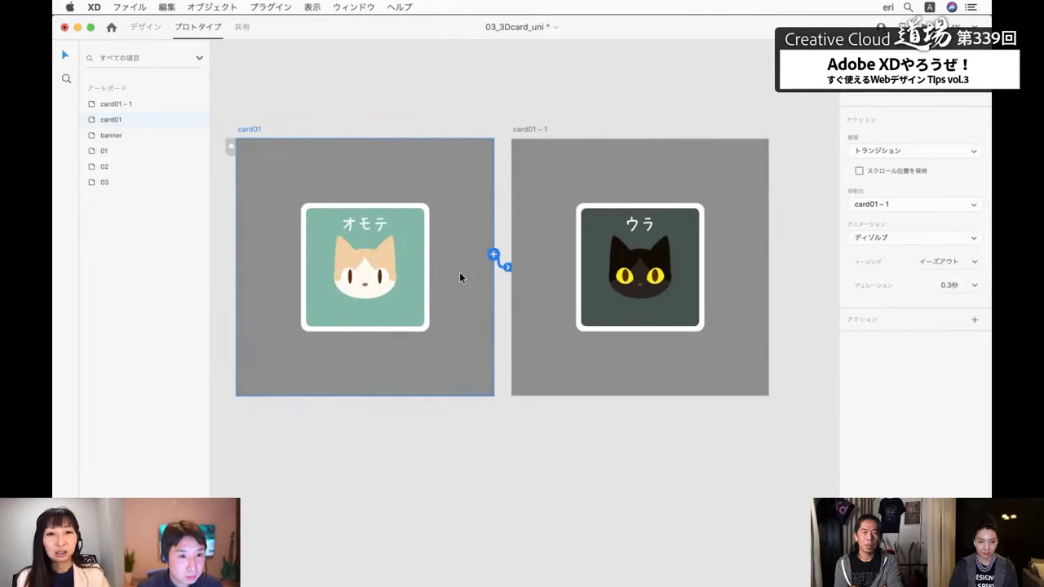
left_click(397, 258)
left_click_drag(429, 267, 597, 335)
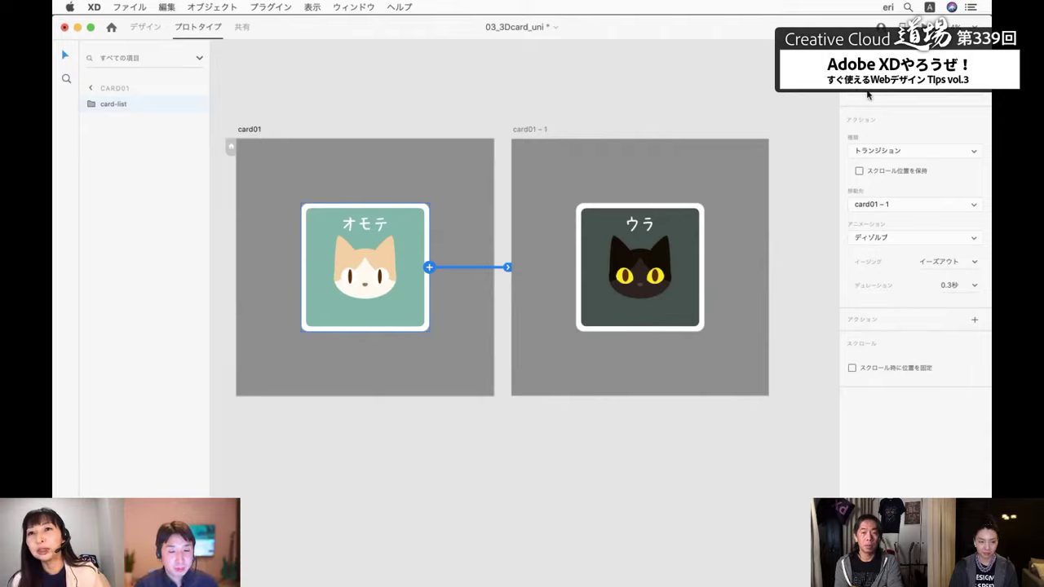
Set the link's action to 自動アニメーション with イーズイン/アウト easing and a duration of 0.8 seconds
left_click(885, 151)
left_click(883, 161)
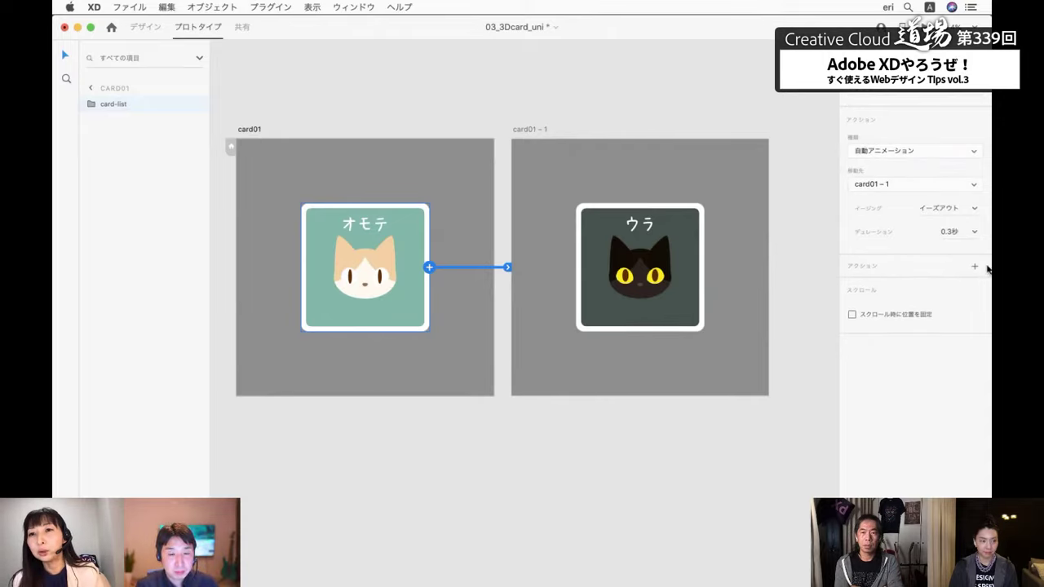
left_click(974, 210)
left_click(955, 259)
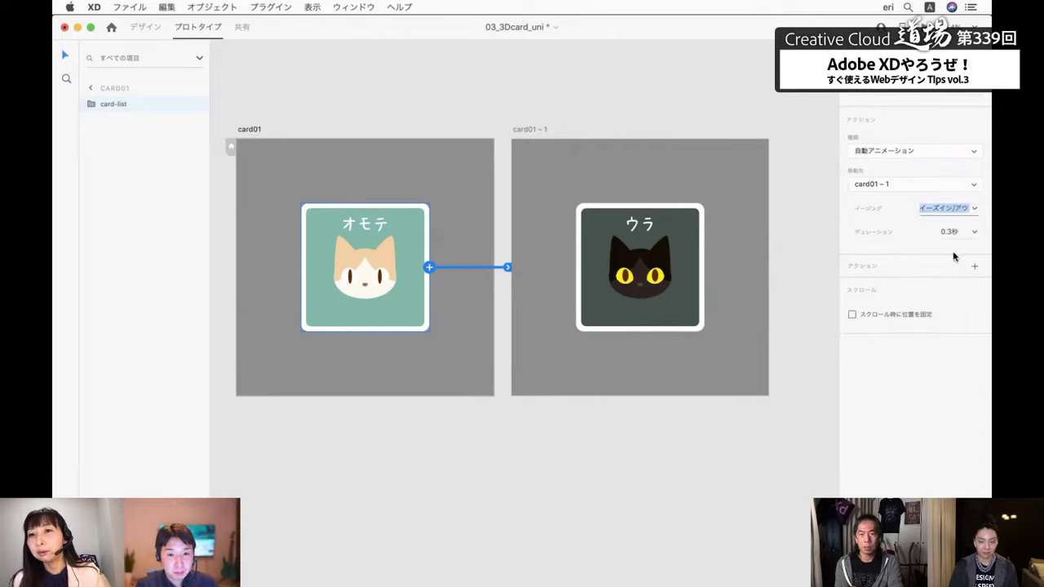
left_click(939, 234)
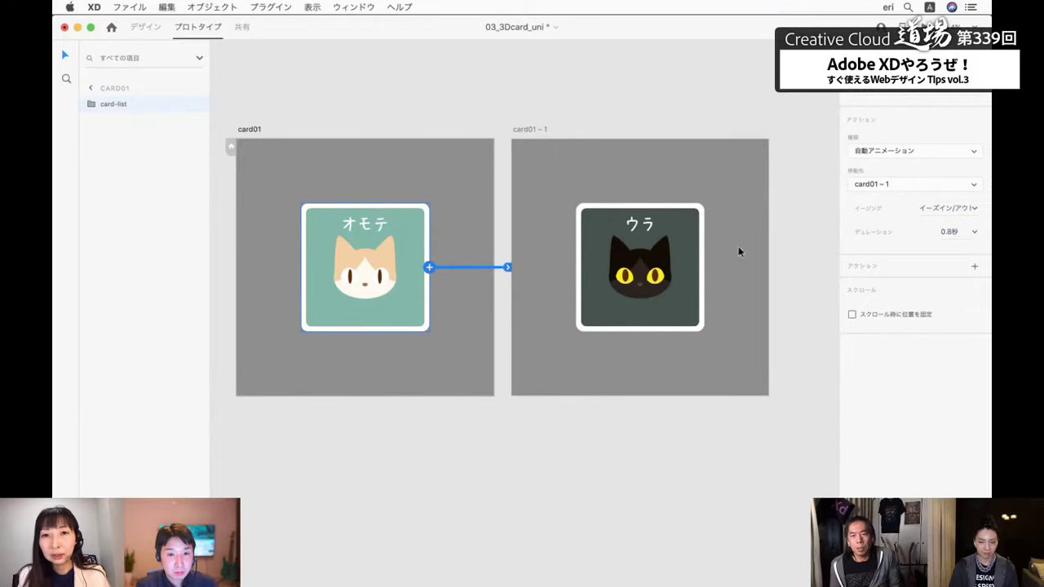
Link the card-list group on card01 – 1 back to the card01 artboard
left_click(670, 252)
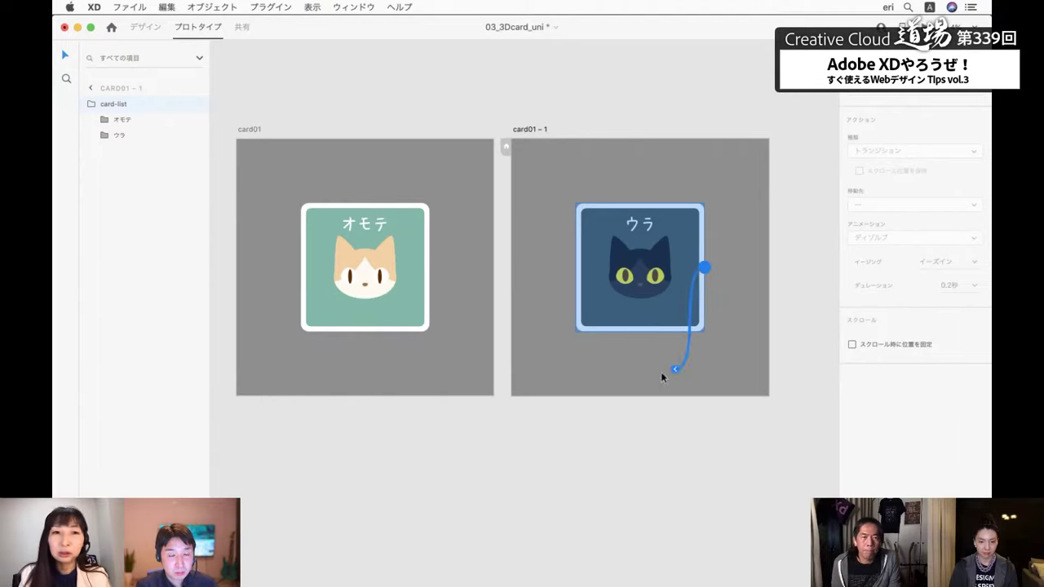
left_click_drag(661, 372, 447, 164)
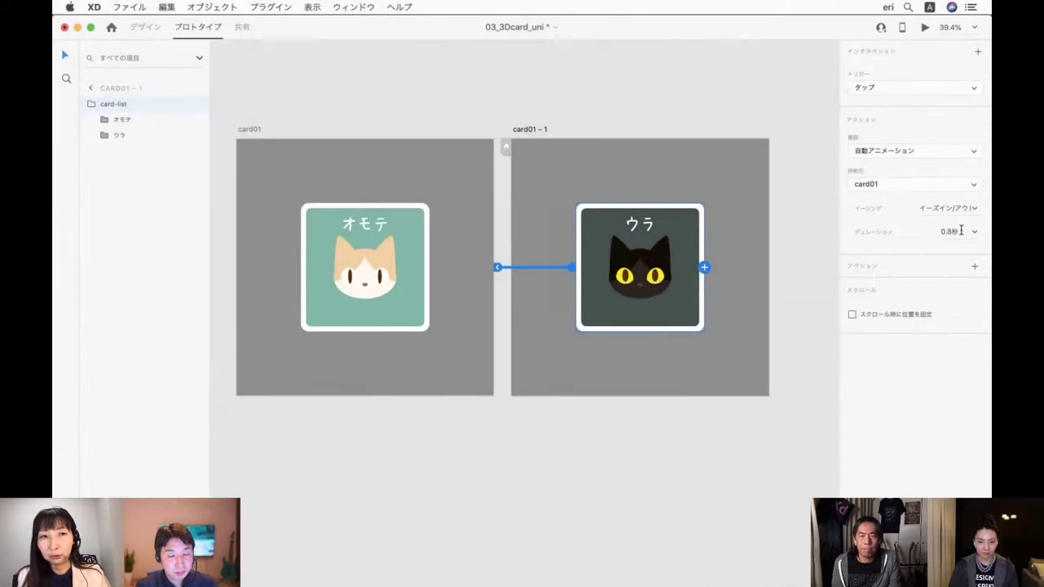
Preview the prototype from card01, flip the card back and forth several times, and close the preview
left_click(256, 129)
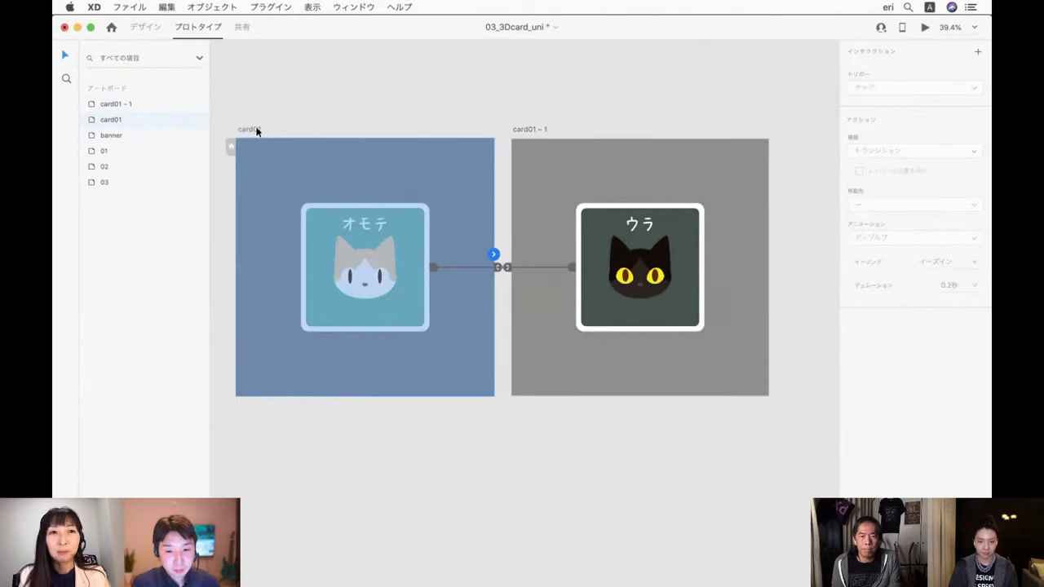
left_click(925, 27)
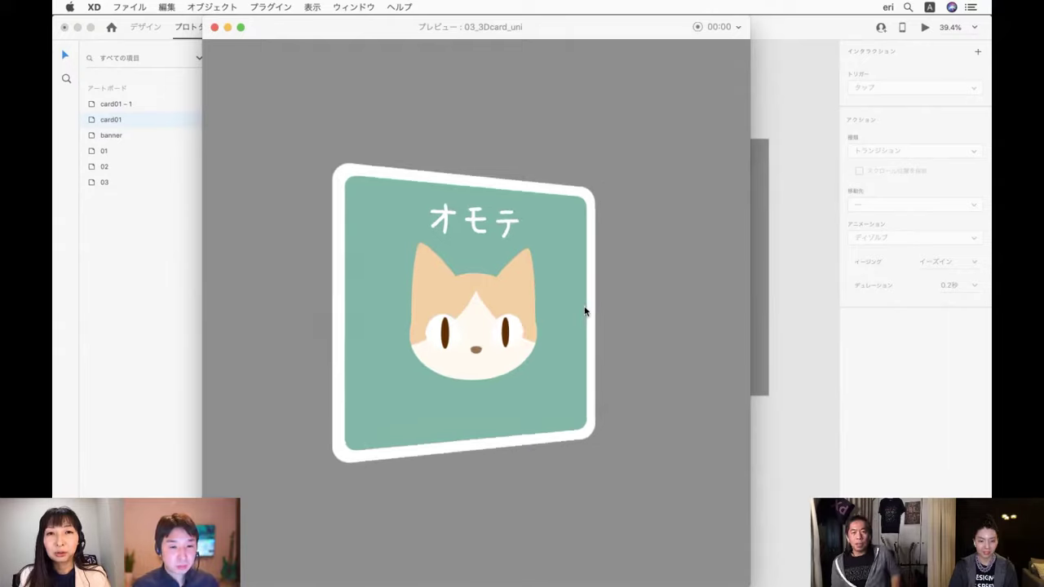
left_click(585, 311)
left_click(584, 312)
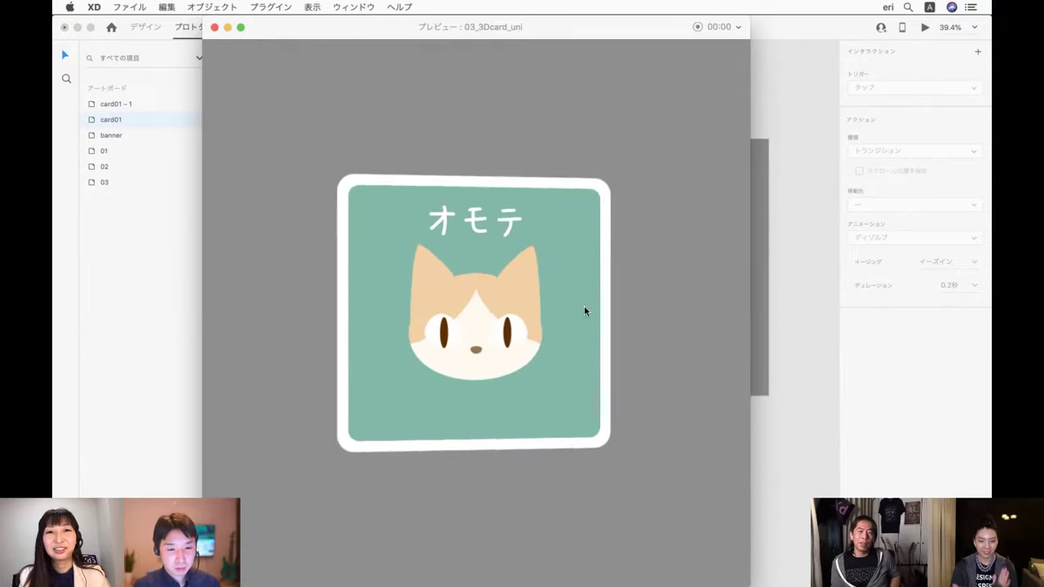
left_click(584, 310)
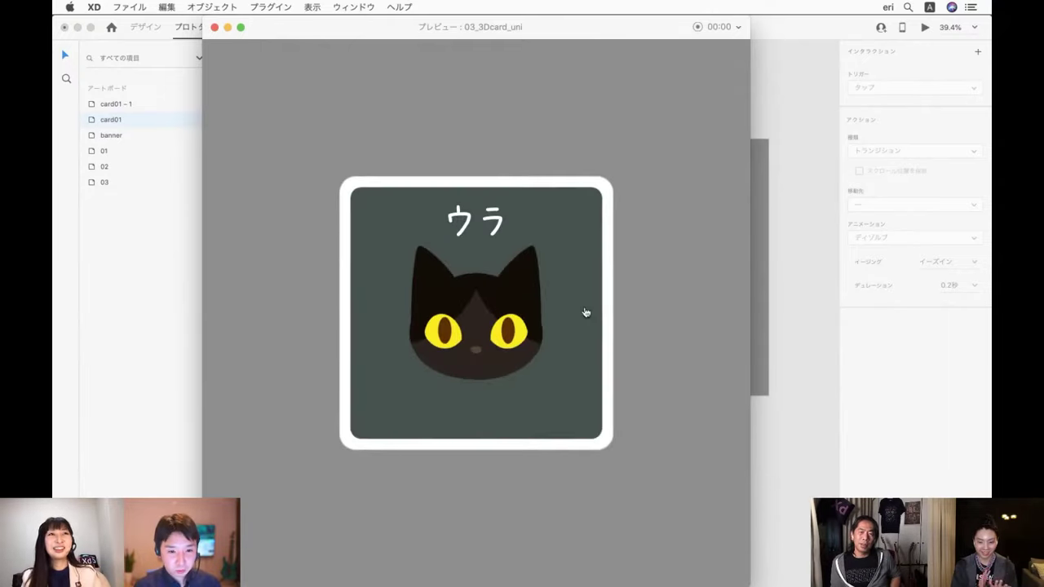
left_click(584, 311)
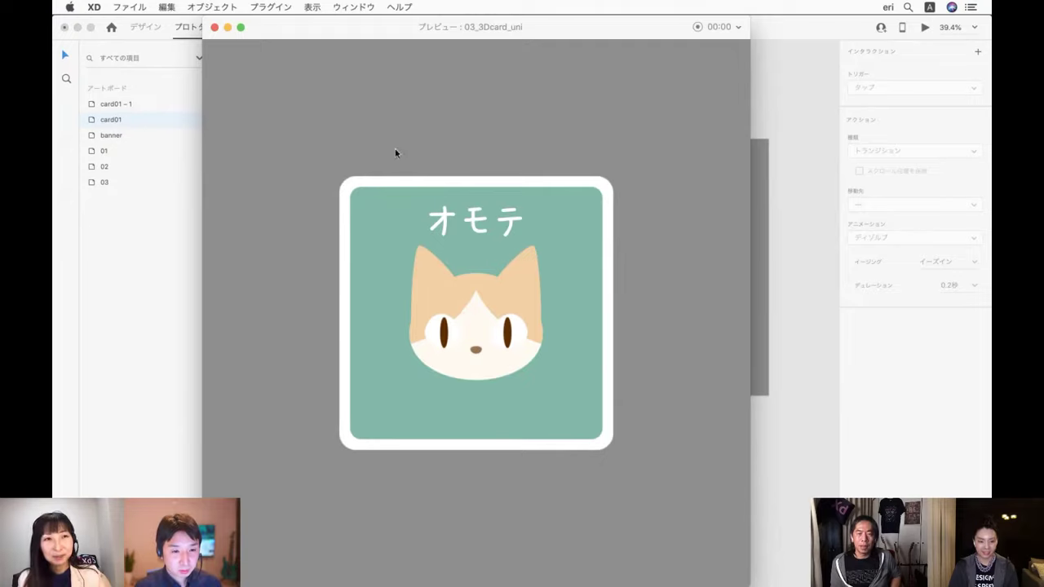
left_click(214, 27)
left_click(443, 464)
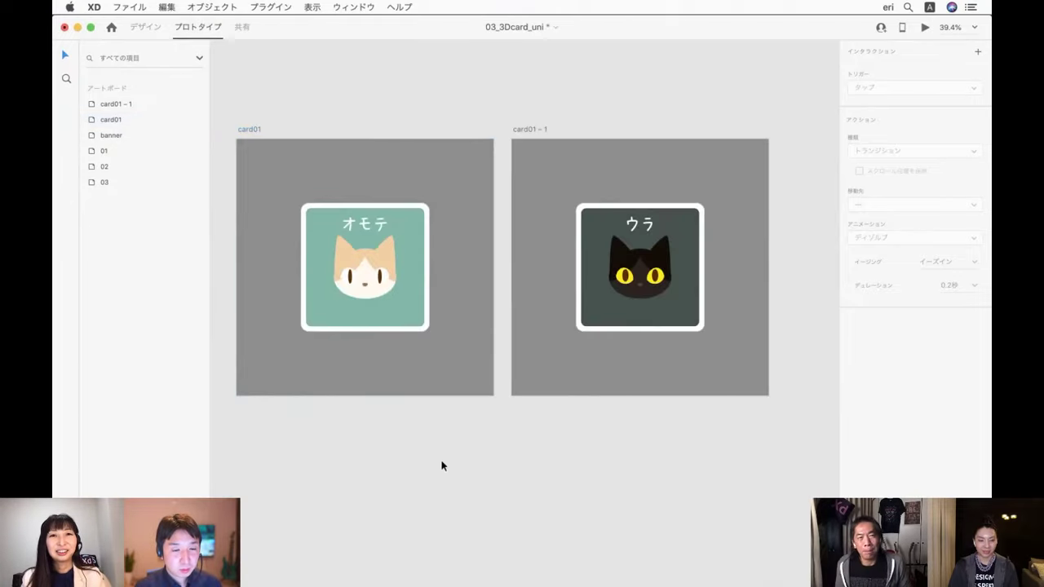
Examine the finished day and night artboards below and the sun&moon component on artboard 01, returning to design mode
scroll(441, 465, "down", 3)
scroll(439, 463, "down", 2)
scroll(436, 461, "down", 1)
scroll(435, 460, "down", 5)
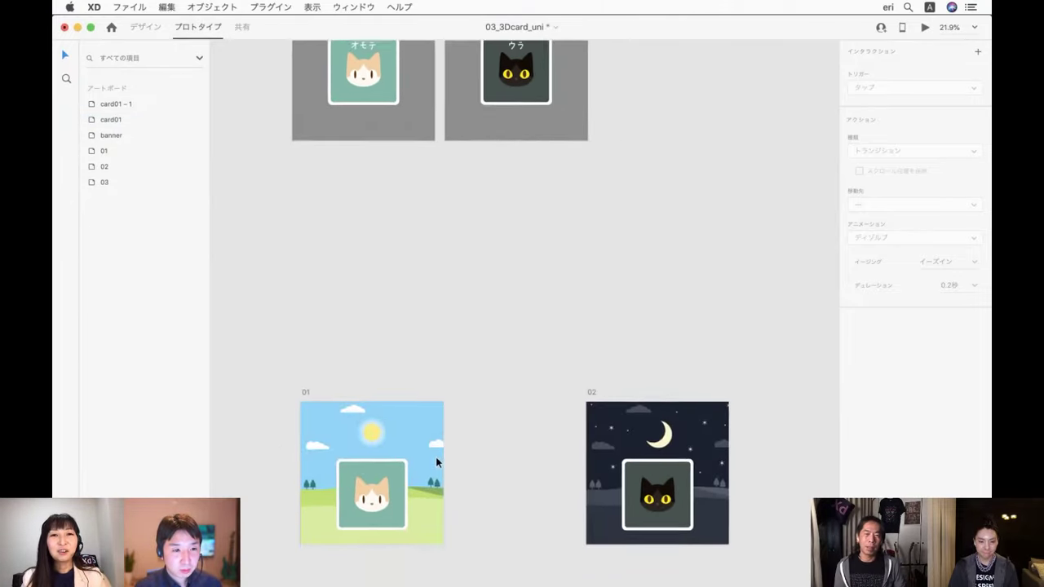
scroll(435, 461, "down", 3)
scroll(435, 461, "down", 2)
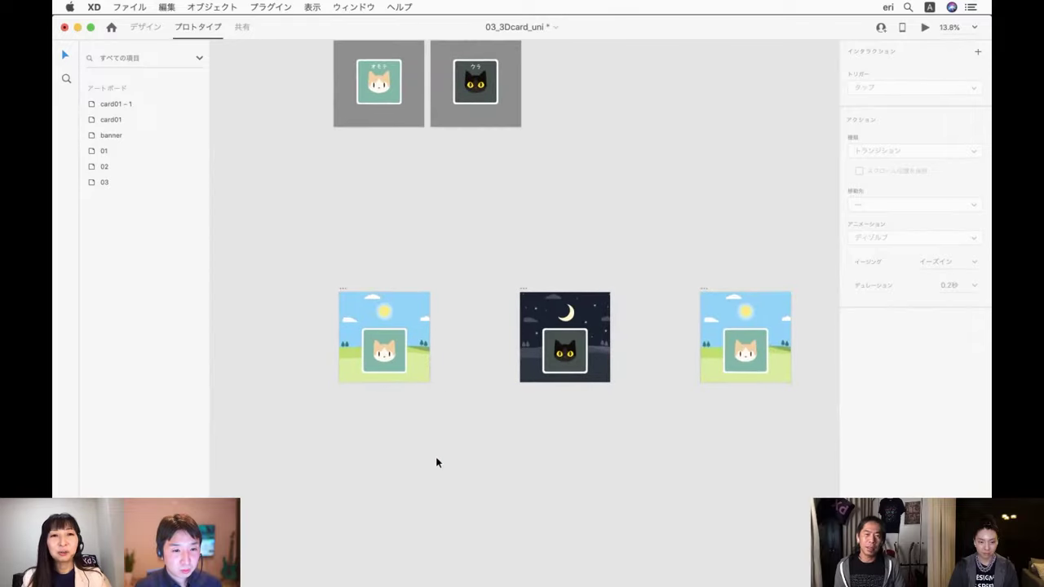
left_click(389, 317)
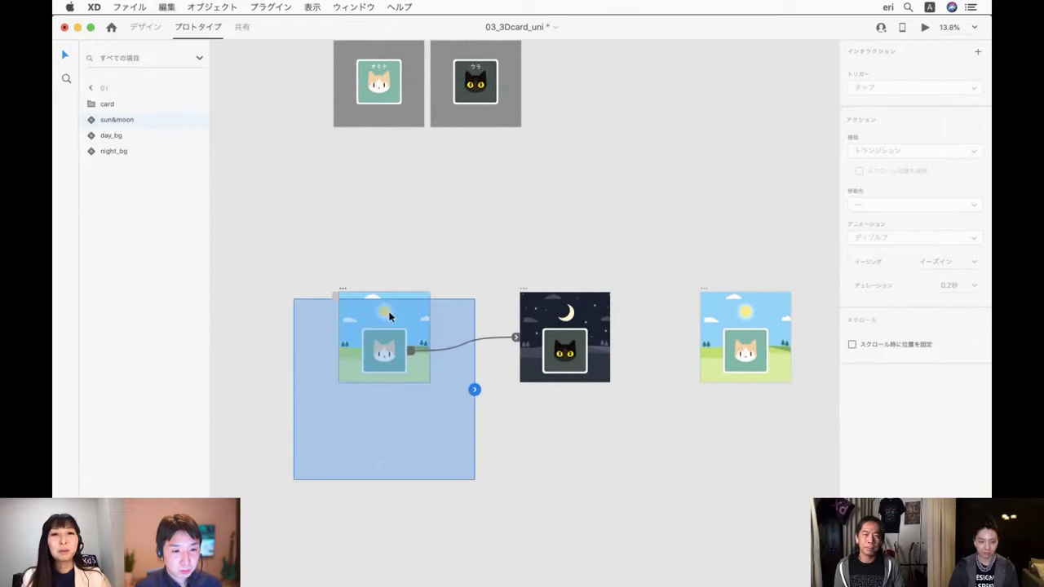
left_click(138, 27)
left_click(469, 217)
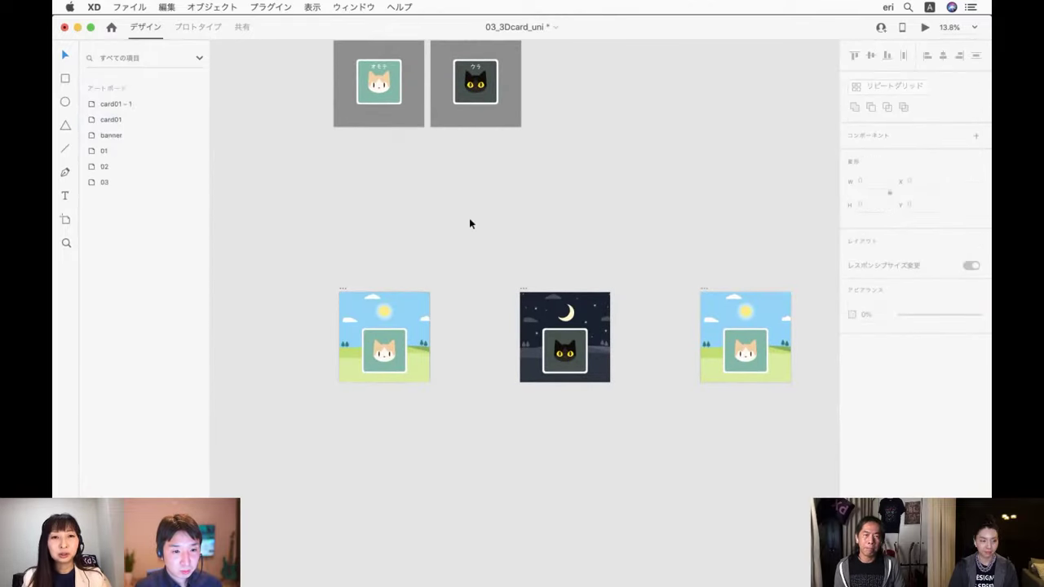
Rotate the sun&moon component on artboard 01 to about 45° and return it to 0°
left_click(392, 315)
left_click_drag(478, 299, 506, 402)
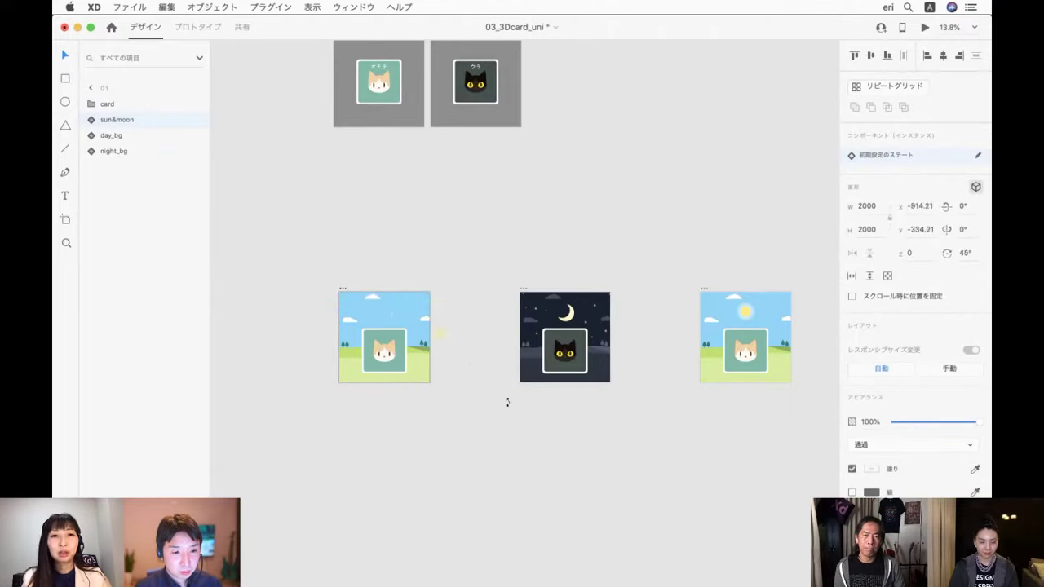
left_click_drag(321, 435, 396, 454)
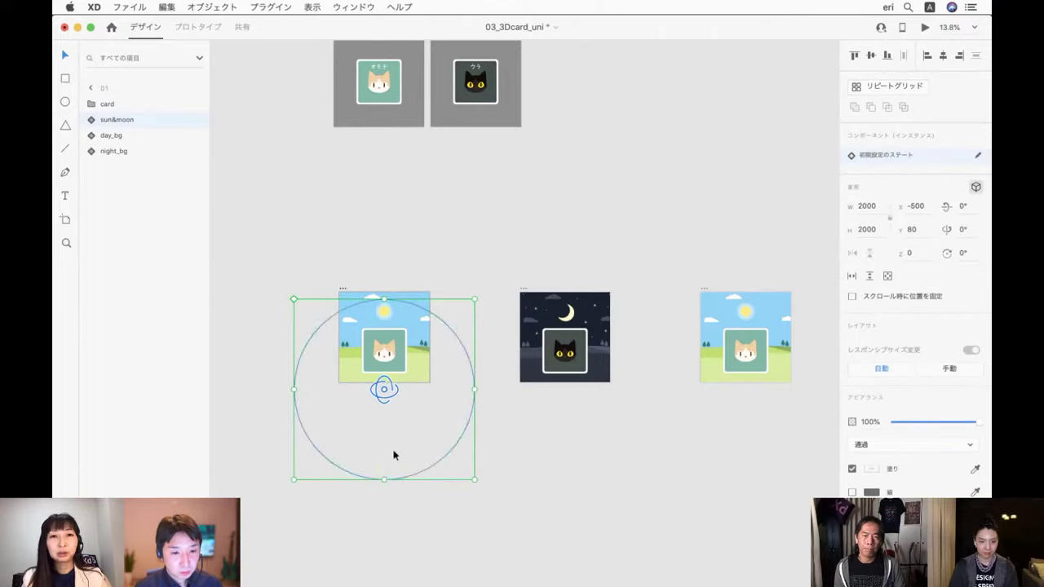
Try changing the opacity of the day_bg background on artboard 02 and return it to 0%
left_click(565, 337)
left_click(110, 135)
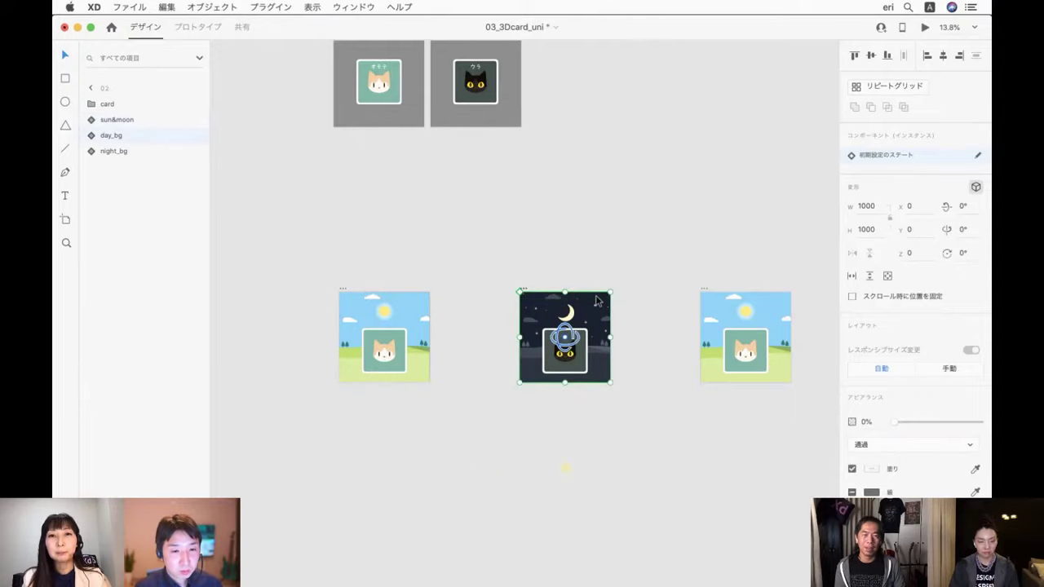
left_click_drag(898, 425, 849, 424)
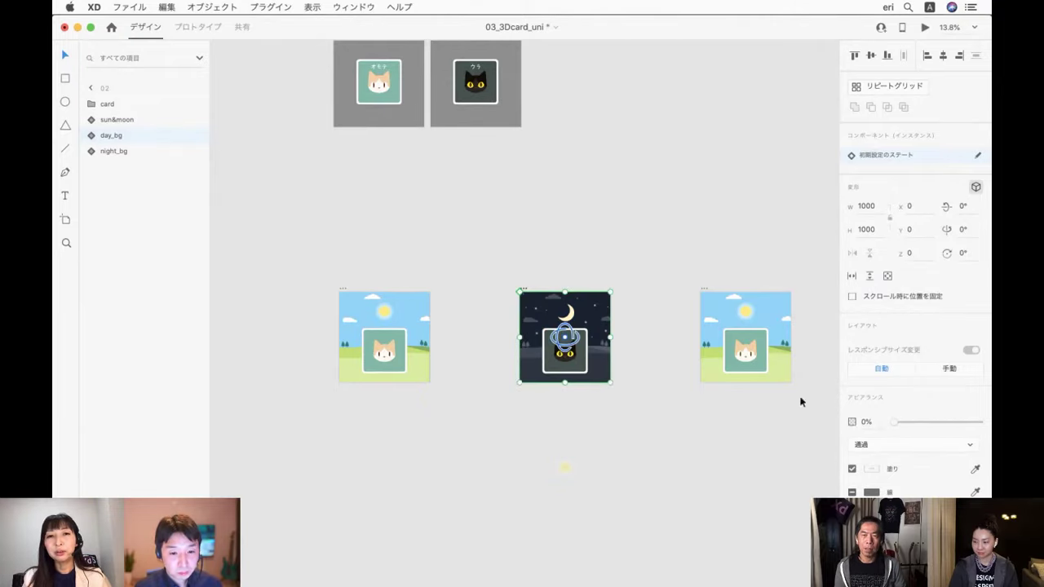
Preview artboard 01 and flip its cat card to the night scene and back to the day scene
left_click(342, 290)
left_click(925, 28)
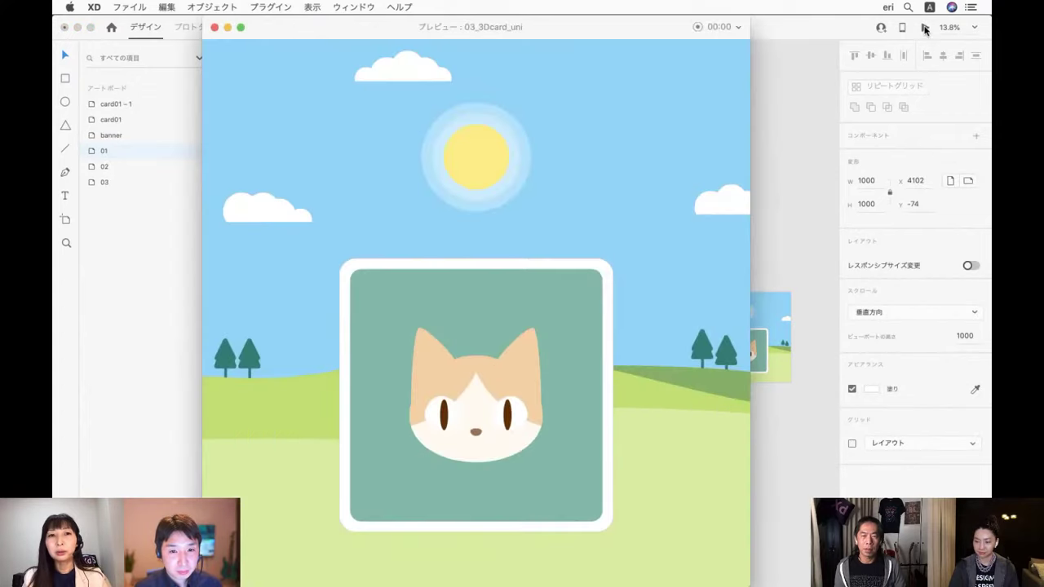
left_click(546, 354)
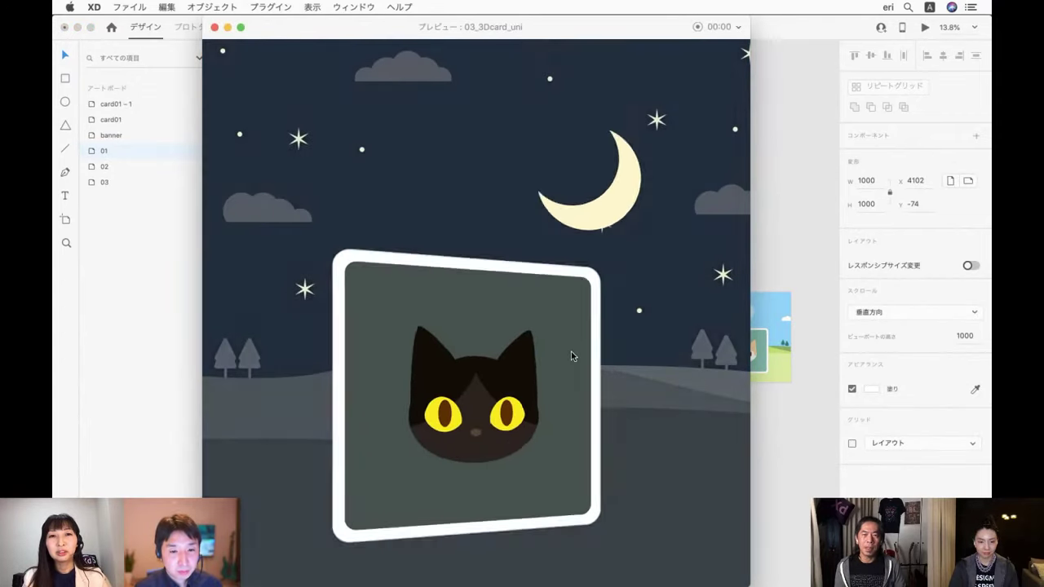
left_click(571, 356)
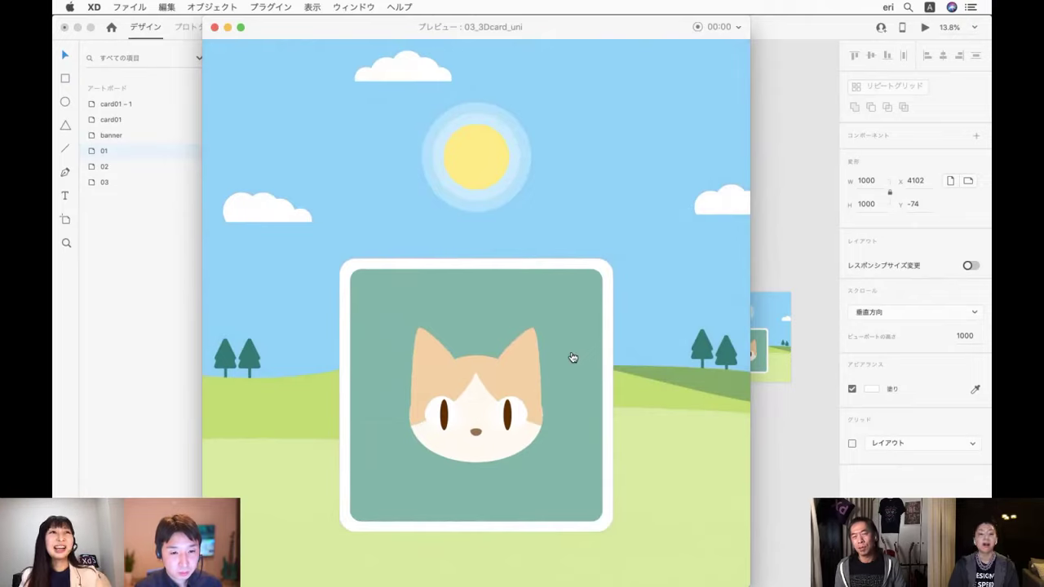